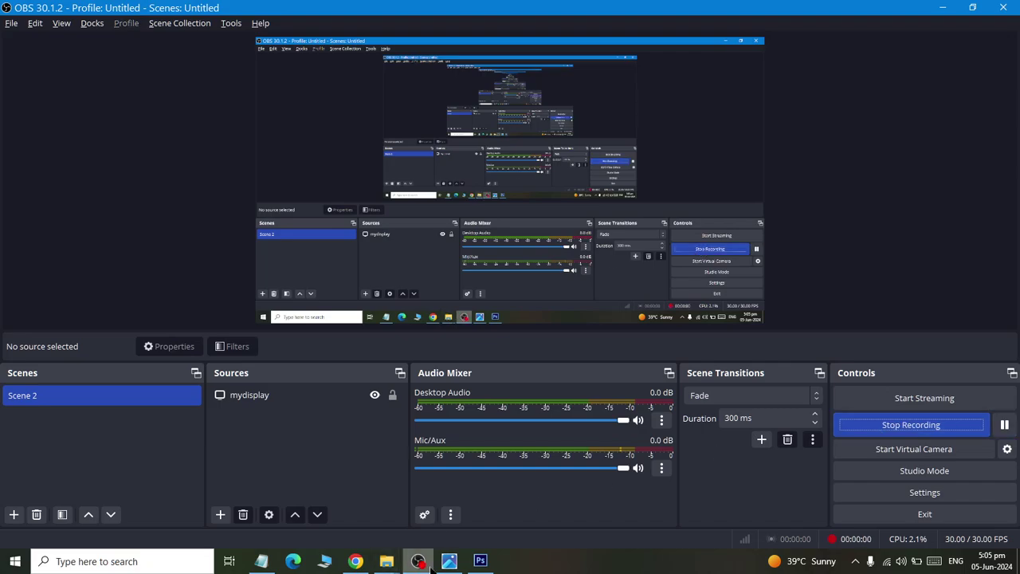
View the 06.jpg business card reference in Photos, then start a new Photoshop document
click(450, 561)
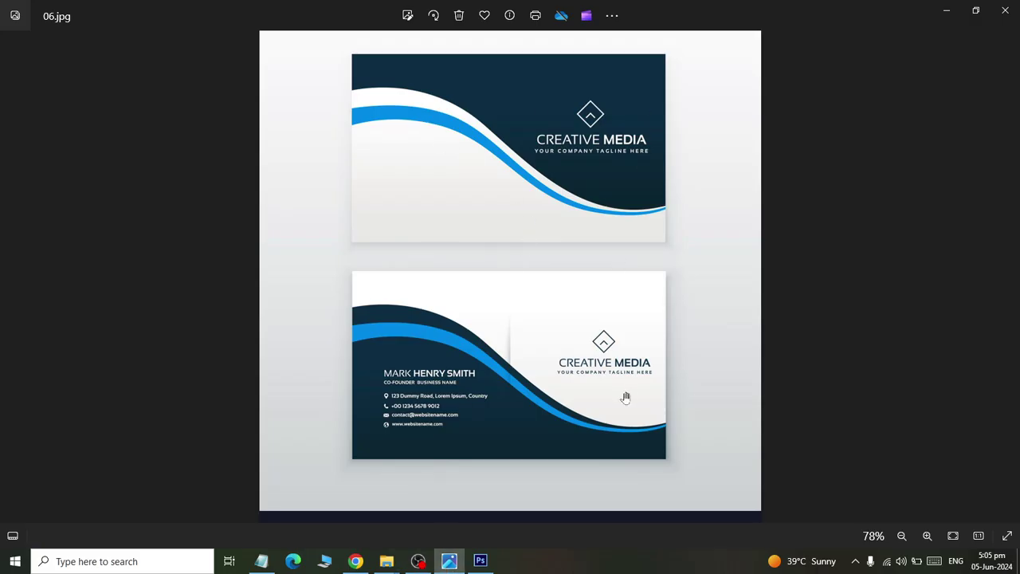
click(481, 561)
click(36, 9)
click(48, 23)
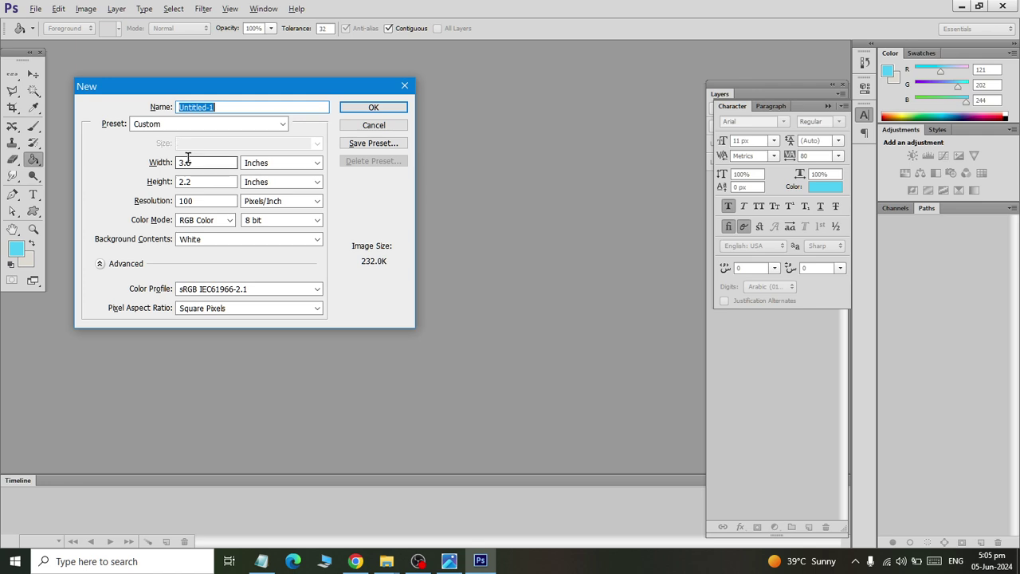
Create a white 3.6 × 2.2 inch document at 300 pixels/inch
click(189, 163)
click(189, 182)
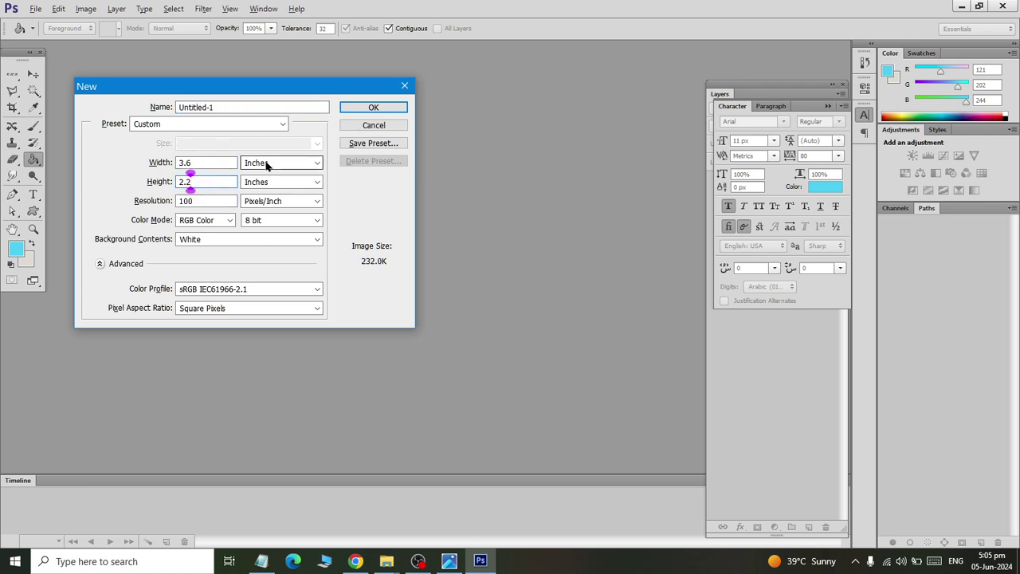
click(209, 201)
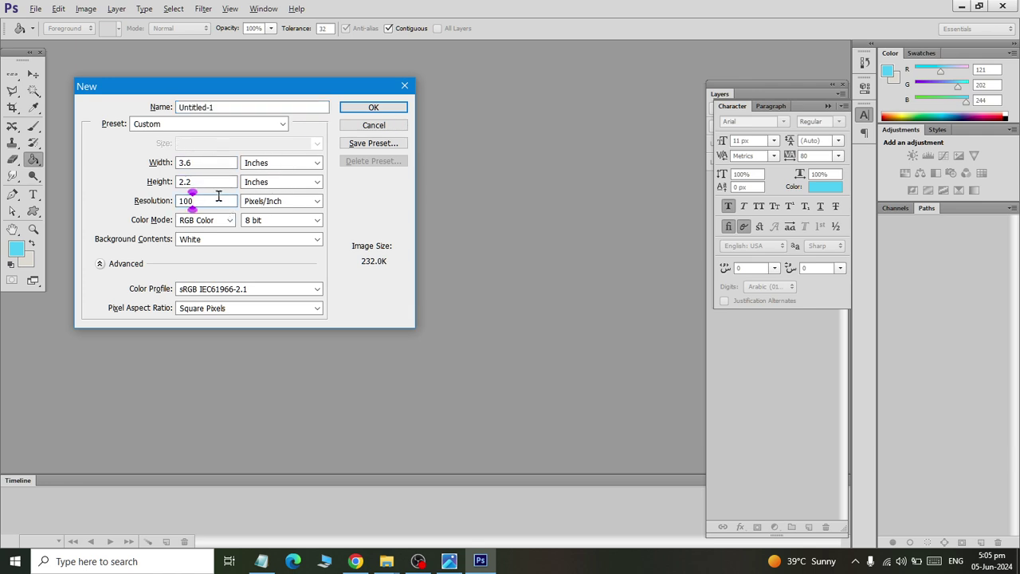
drag(218, 196, 80, 205)
text(300)
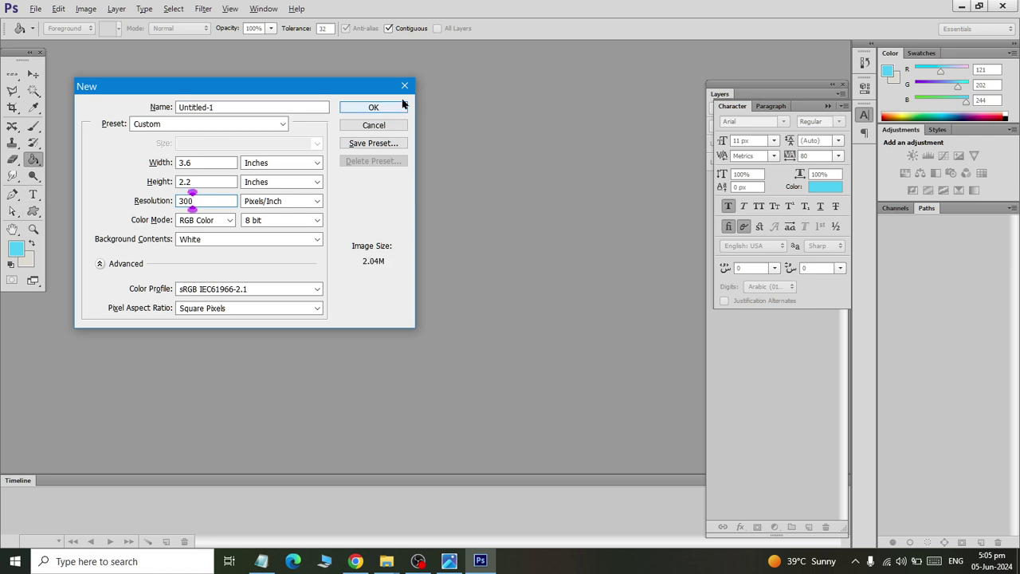
click(372, 107)
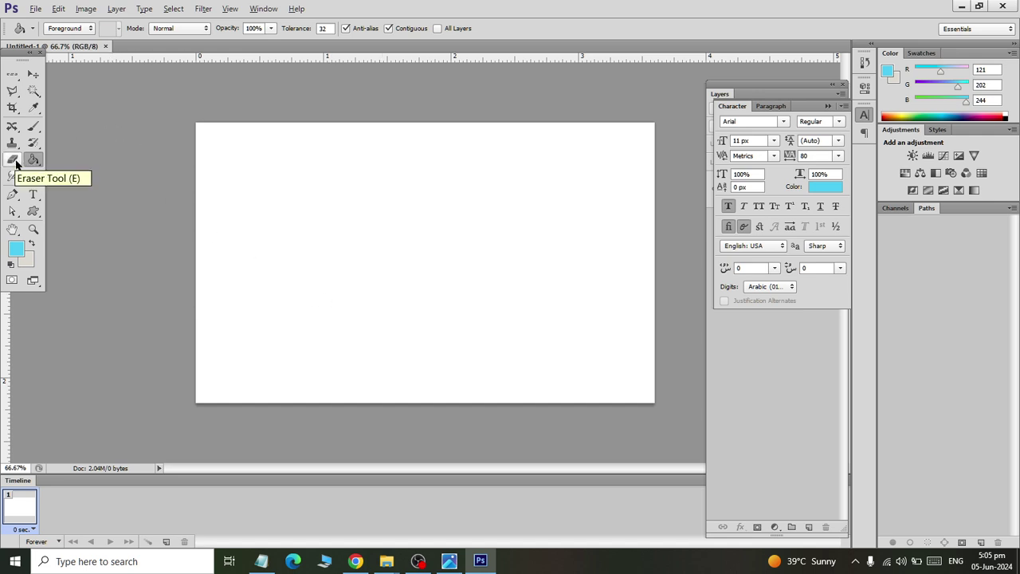
Draw a light-blue rectangle and stretch it across the card's full width
mouse_move(32, 161)
mouse_down()
mouse_move(32, 217)
mouse_move(80, 208)
mouse_up()
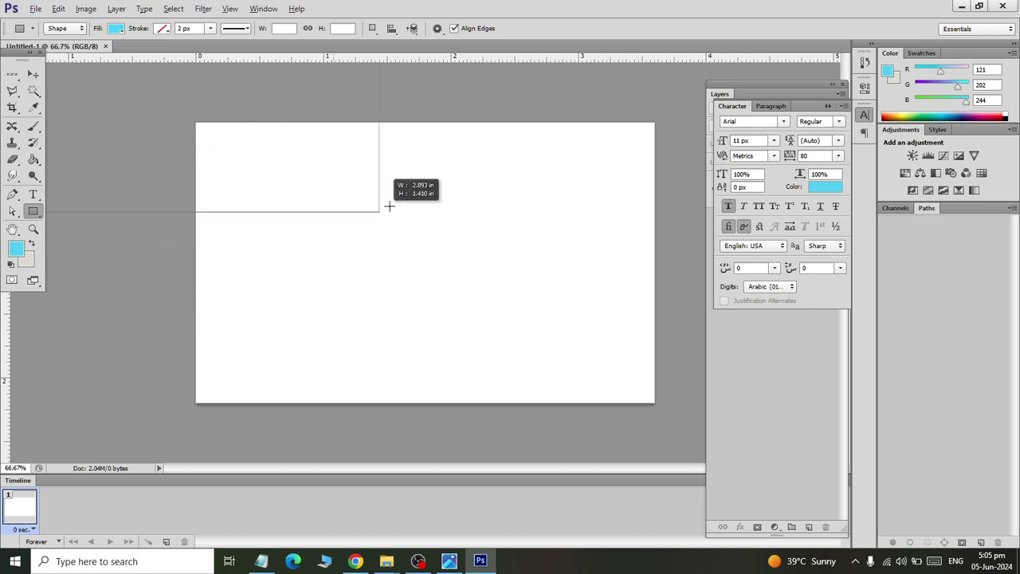
drag(194, 122, 394, 206)
key(v)
mouse_move(292, 178)
mouse_down()
mouse_move(483, 264)
mouse_move(469, 252)
mouse_up()
key(ctrl+t)
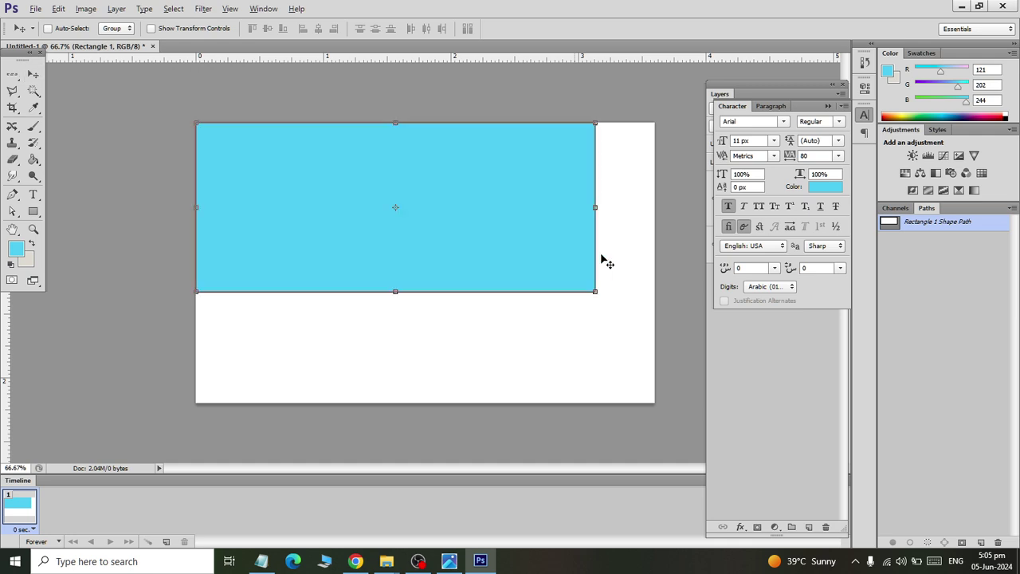
drag(594, 206, 654, 206)
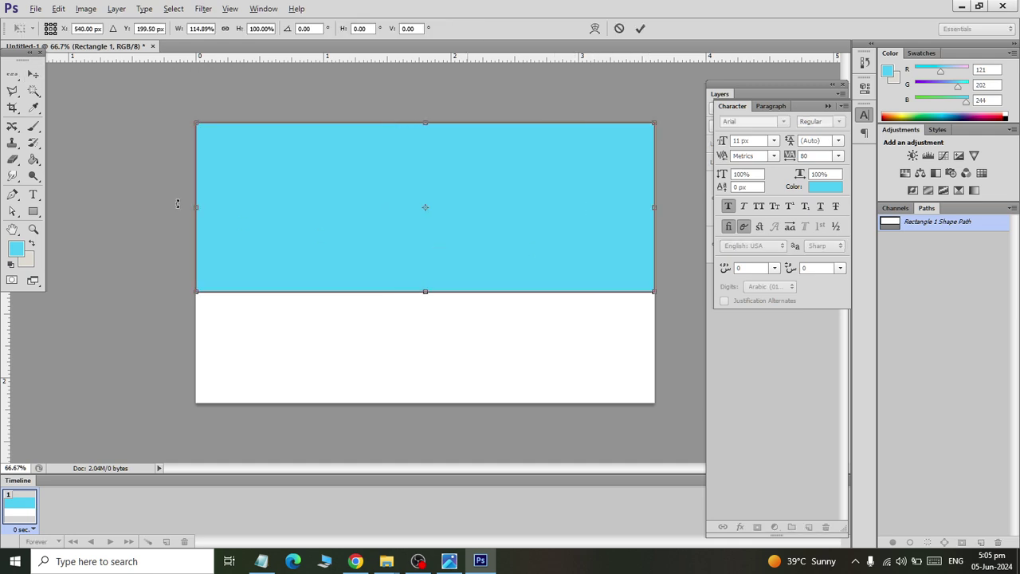
click(34, 73)
click(434, 220)
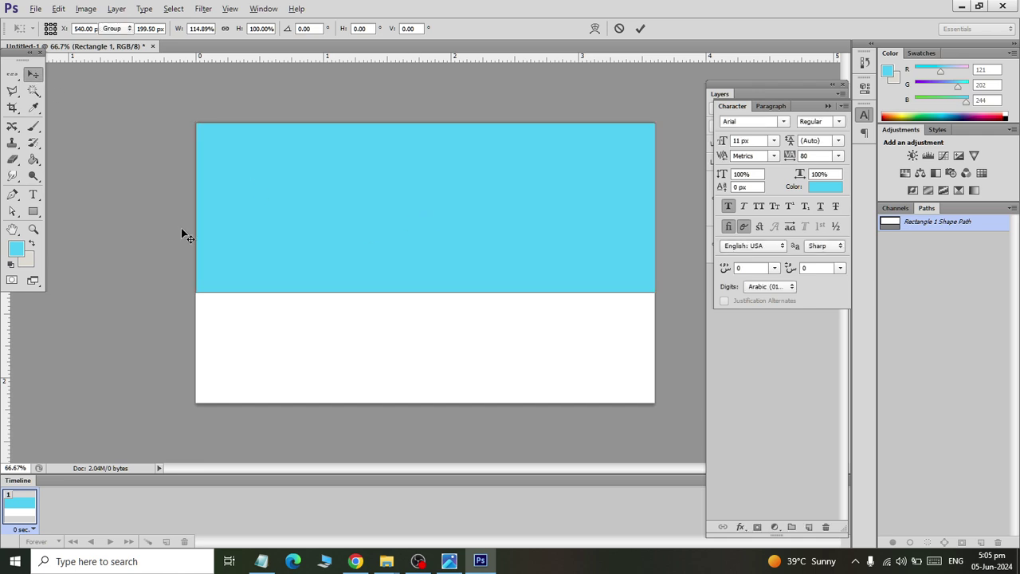
Set the foreground colour to navy #024365 and close the Character panel
click(16, 249)
click(674, 435)
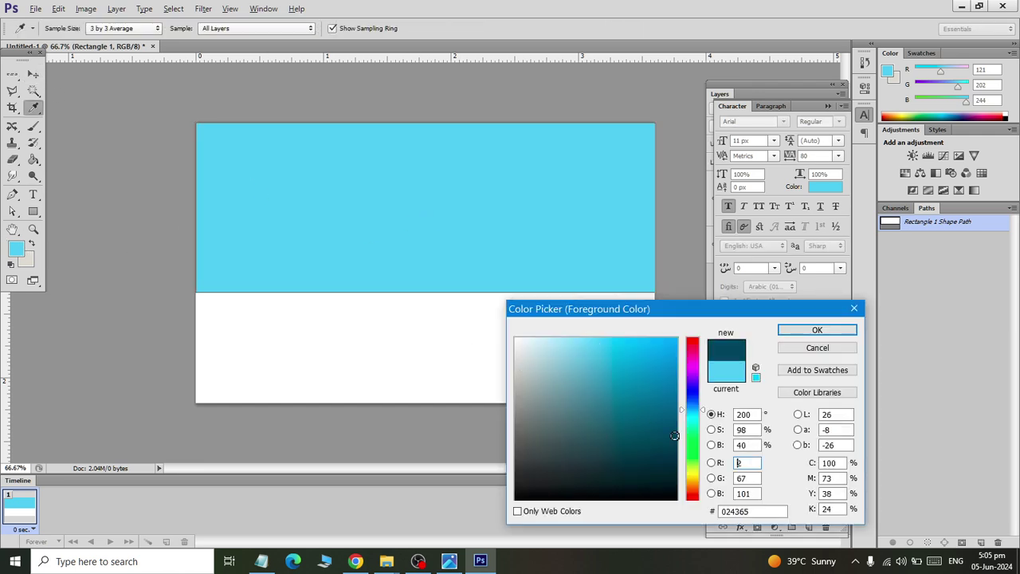
click(786, 329)
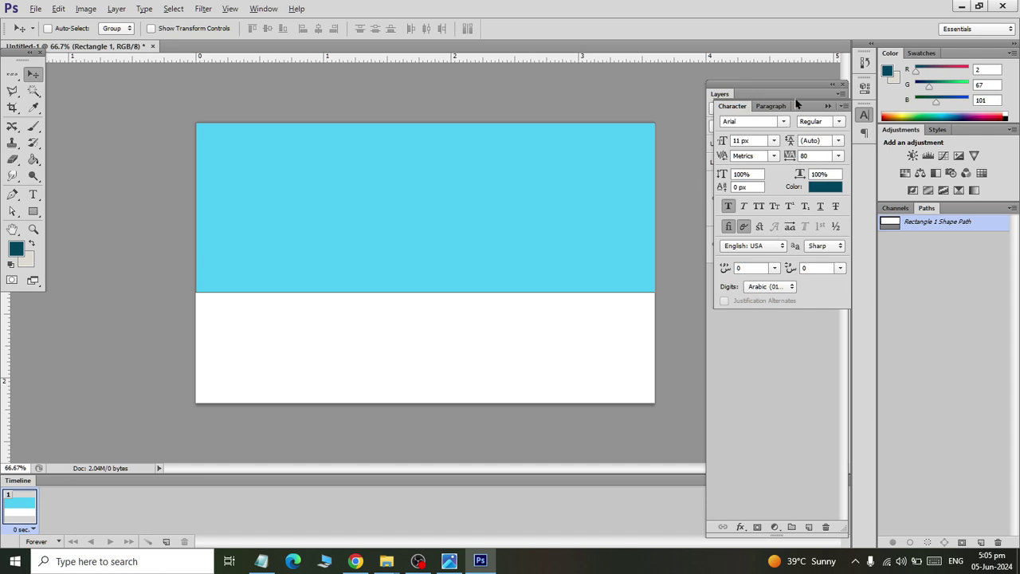
mouse_move(803, 108)
mouse_down()
mouse_move(797, 164)
mouse_move(815, 248)
mouse_up()
click(806, 242)
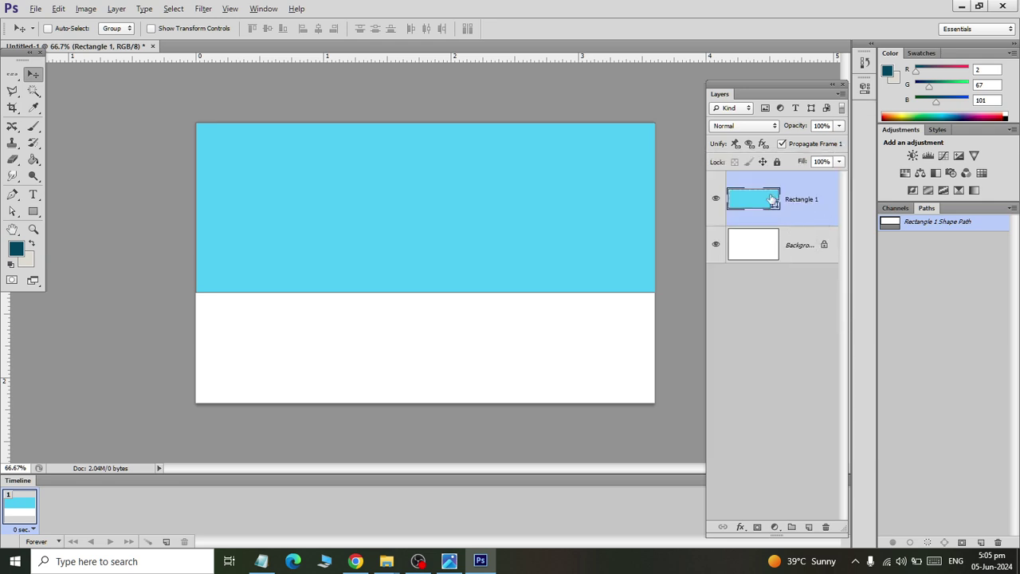
Warp the light-blue rectangle with the Flag style at 50% bend
click(60, 9)
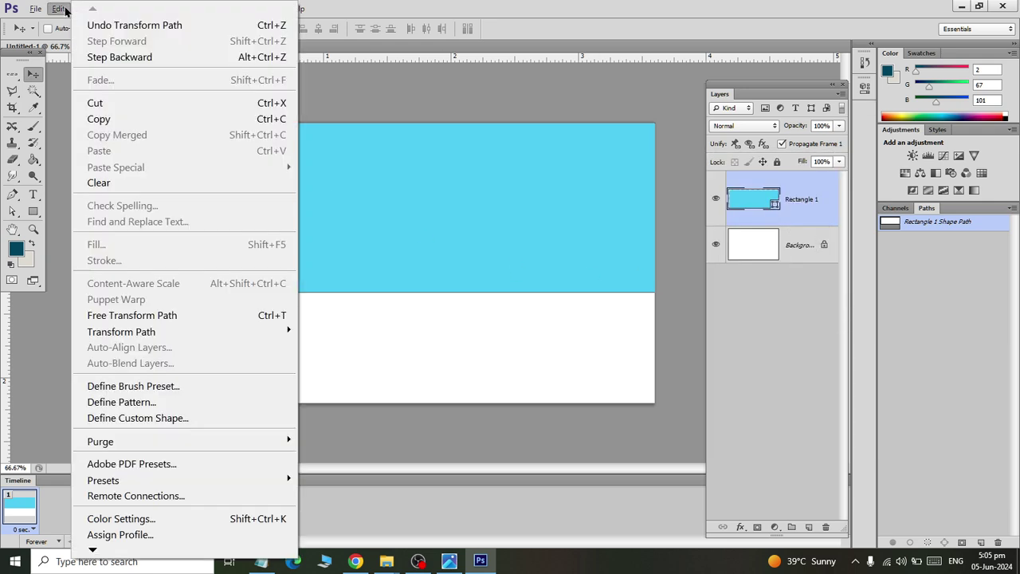
mouse_move(121, 332)
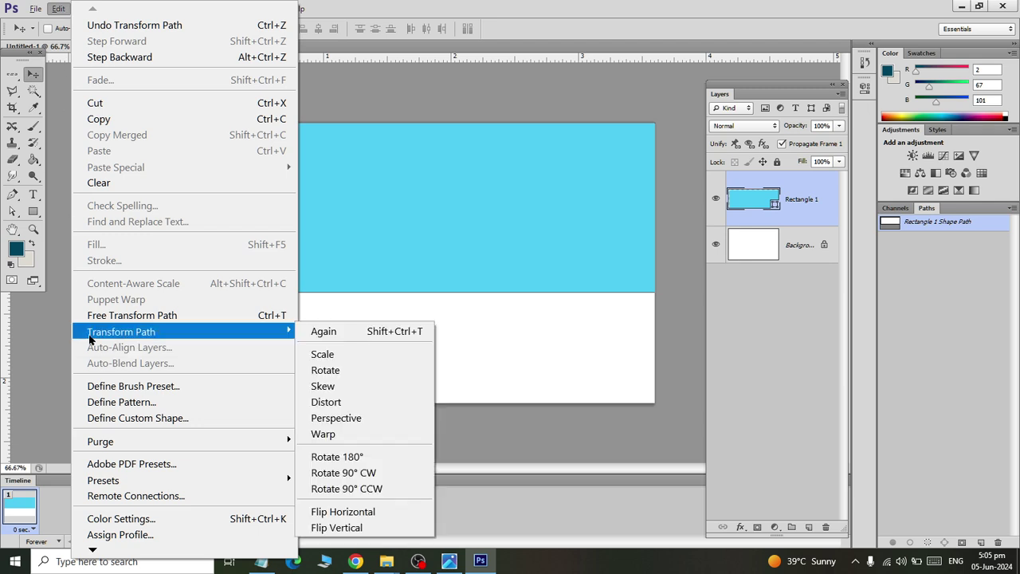
click(385, 435)
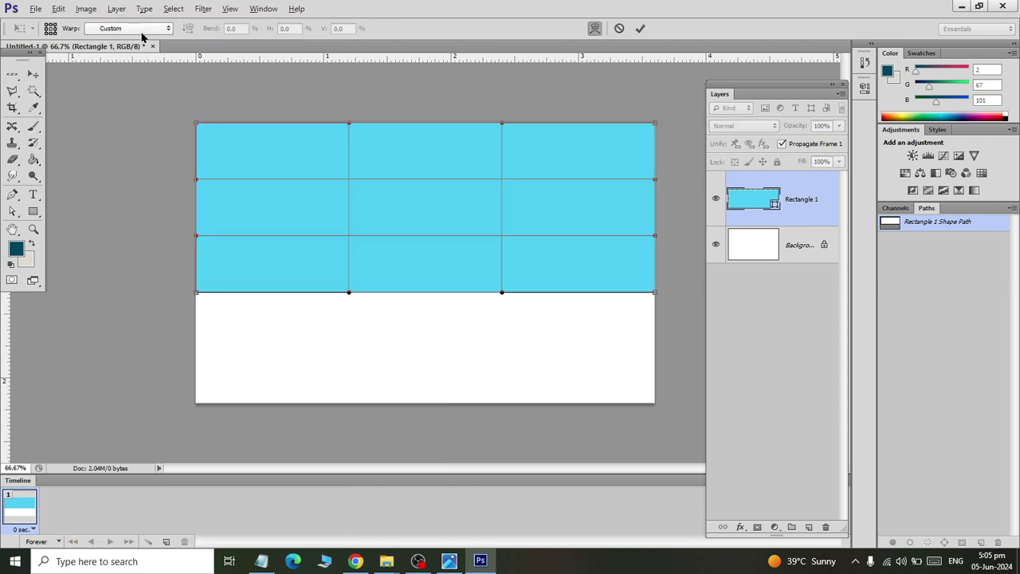
click(142, 28)
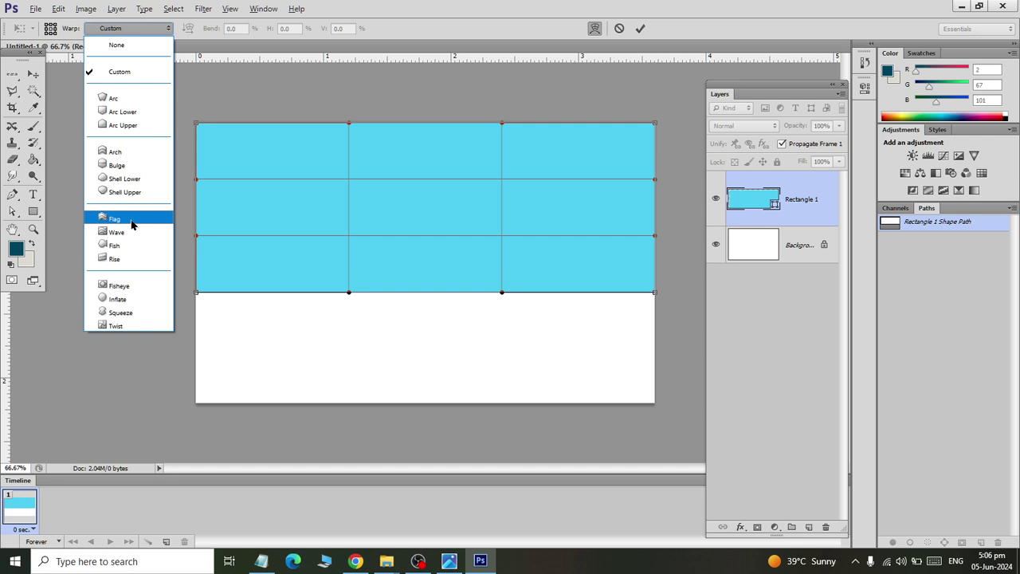
click(132, 224)
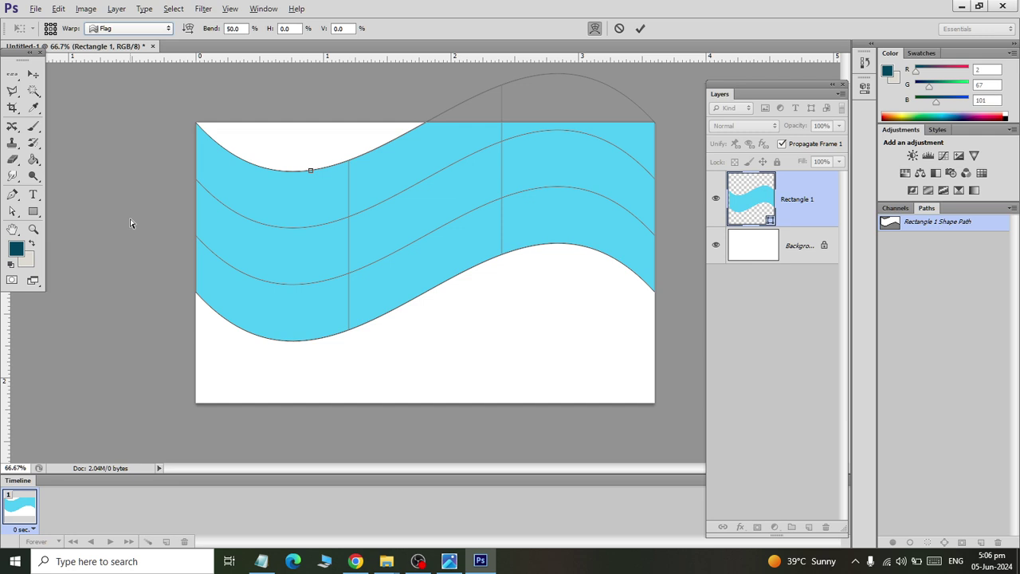
click(640, 28)
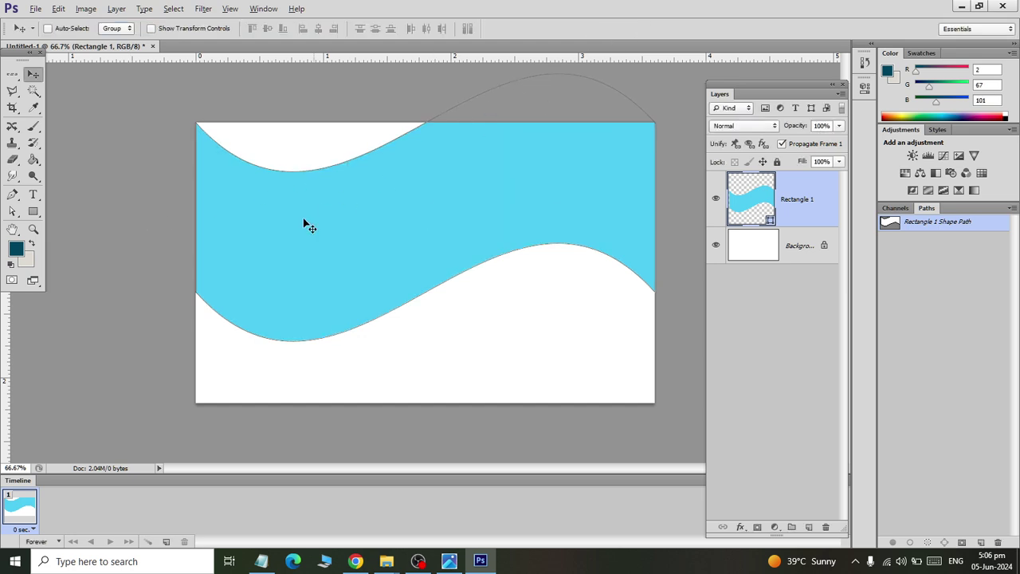
Move the wave shape up and flip it vertically
click(33, 211)
click(33, 74)
drag(331, 255, 333, 208)
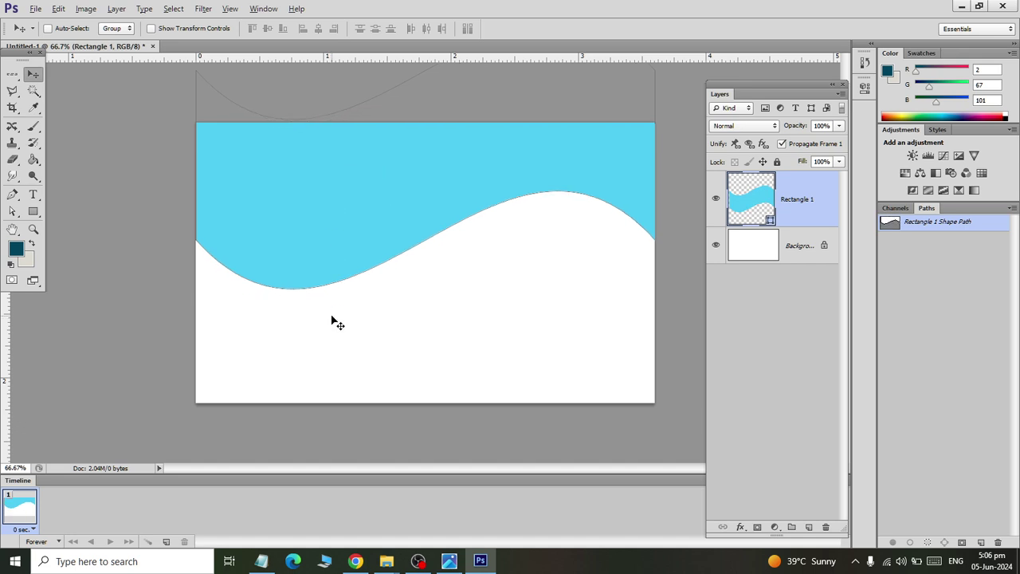
key(alt+Tab)
key(alt+Tab)
click(59, 9)
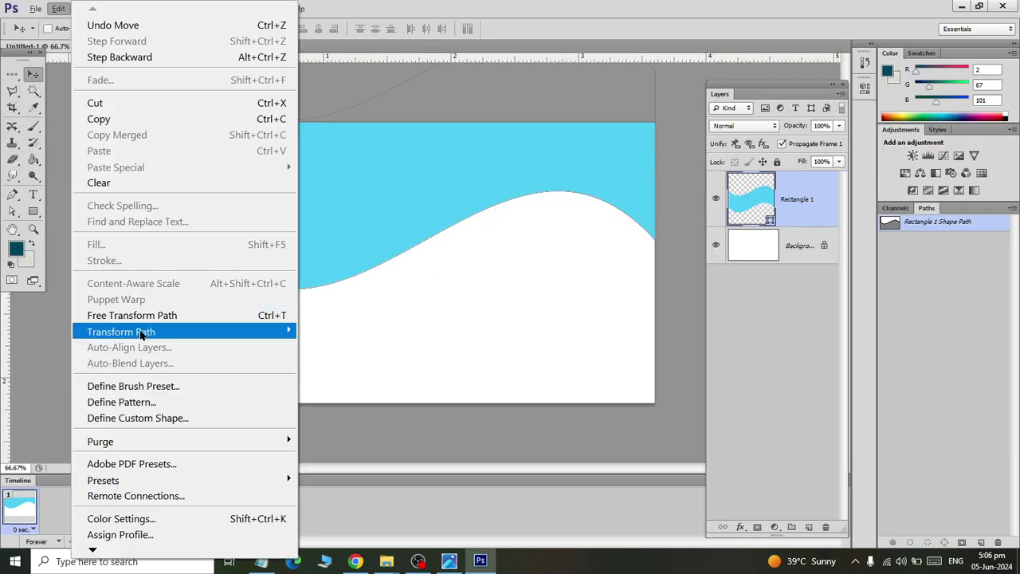
mouse_move(121, 332)
click(339, 526)
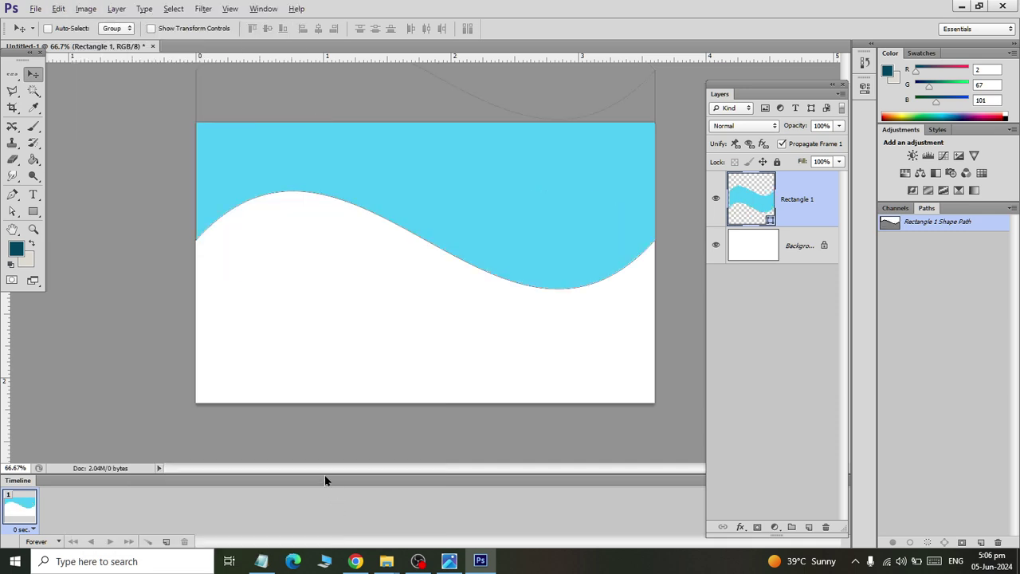
Compare with the reference card, try rotating the wave, then cancel the rotation
key(alt+Tab)
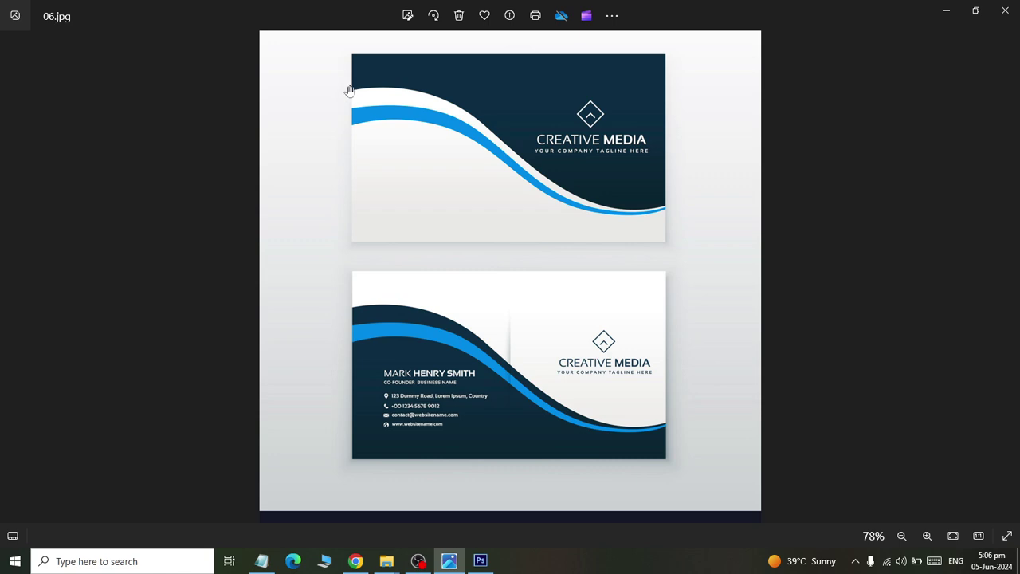
key(alt+Tab)
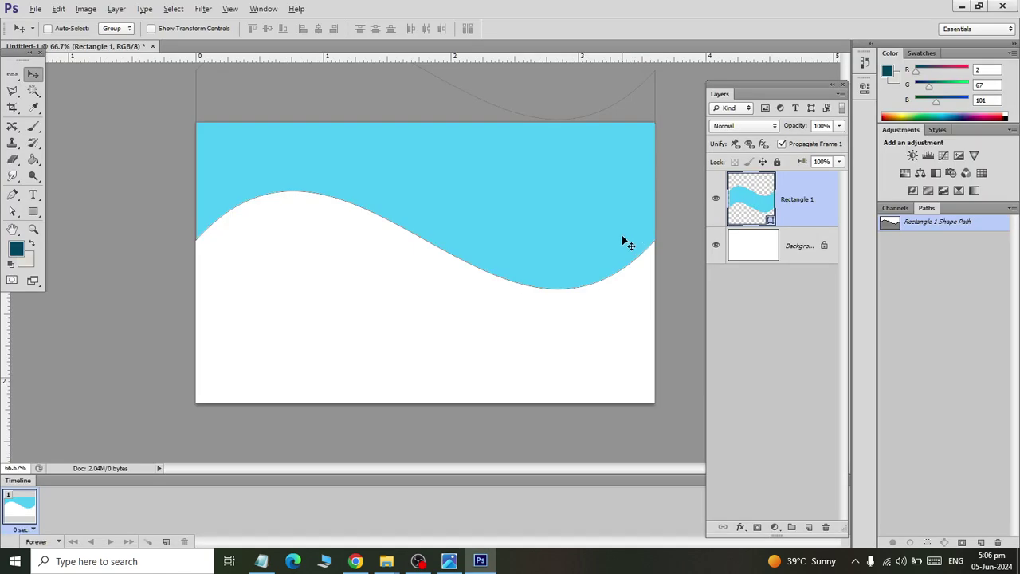
key(ctrl+t)
drag(675, 317, 674, 365)
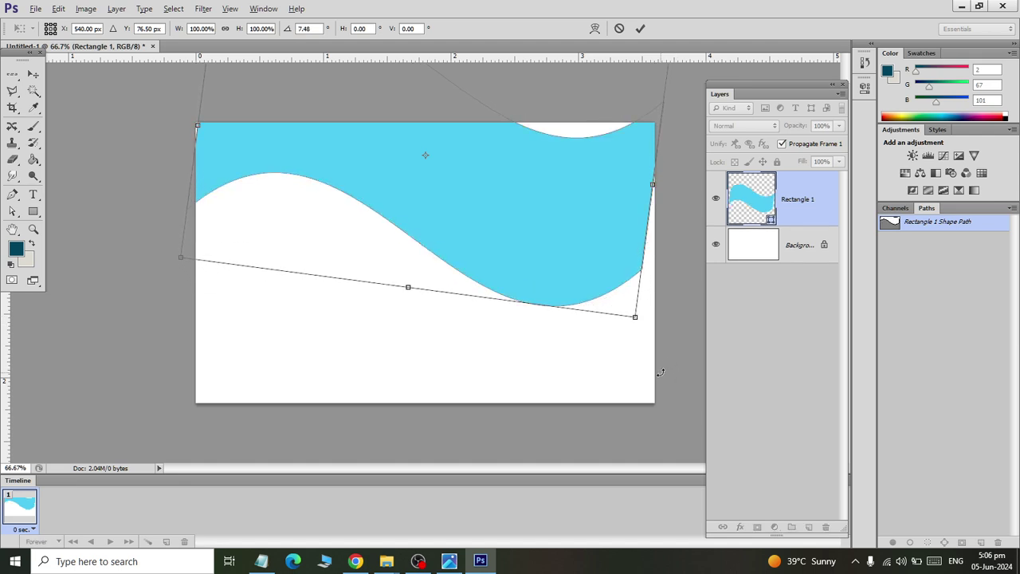
key(Escape)
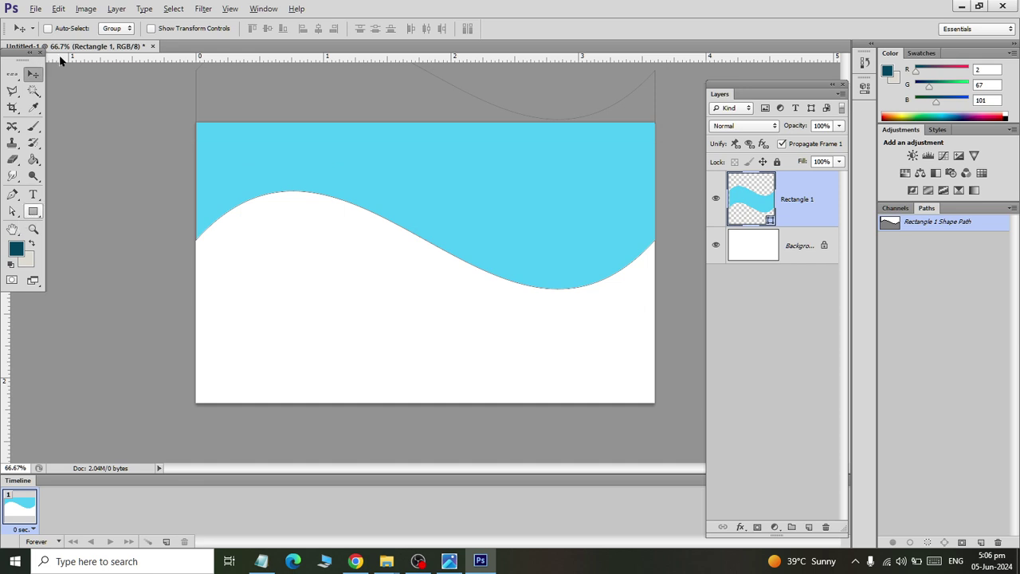
Try rotating the wave around its bottom-right corner, then cancel
key(ctrl+t)
click(55, 33)
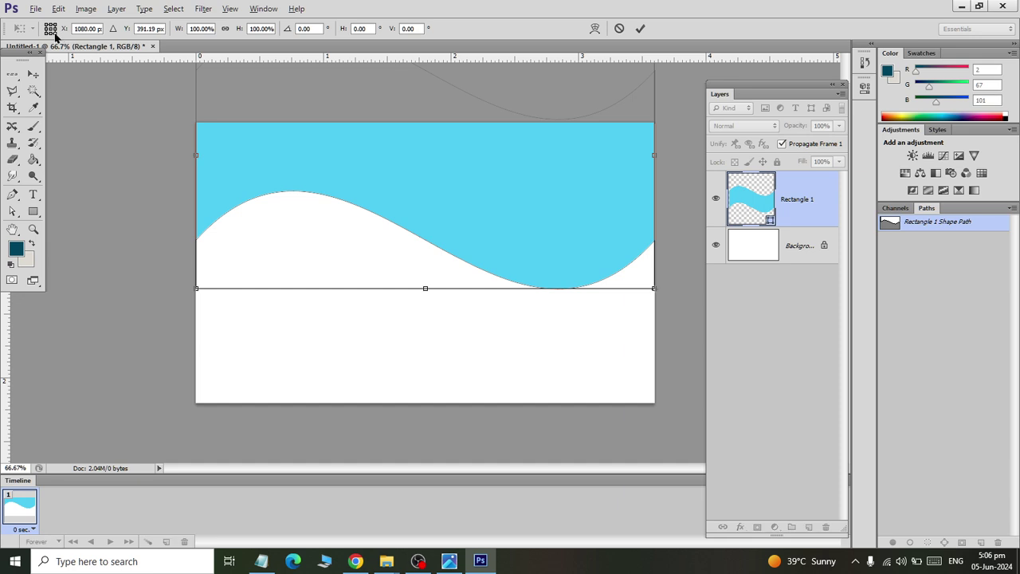
drag(662, 307, 665, 360)
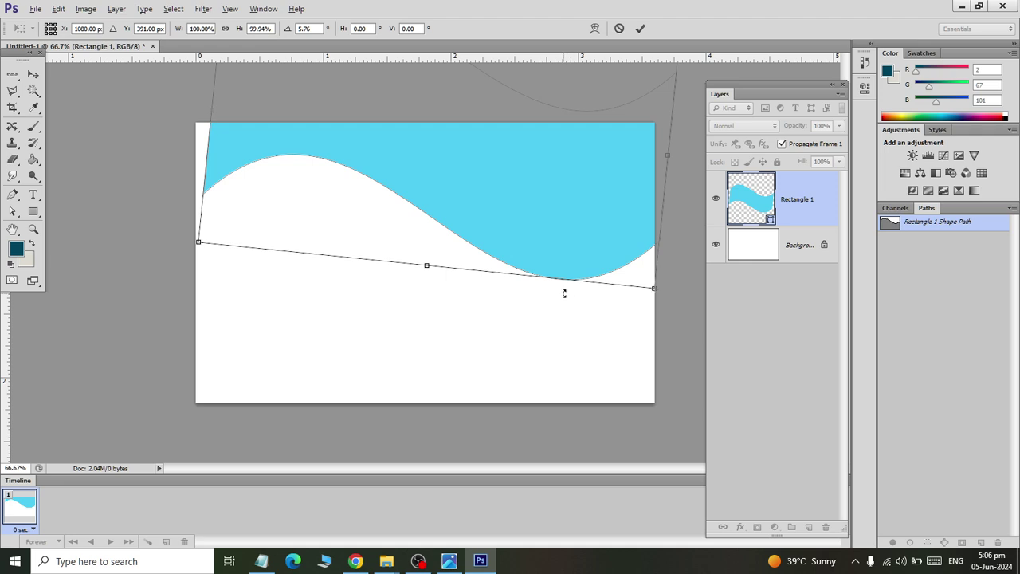
key(Escape)
Reposition the wave band slightly higher and begin stretching it taller
drag(550, 263, 553, 328)
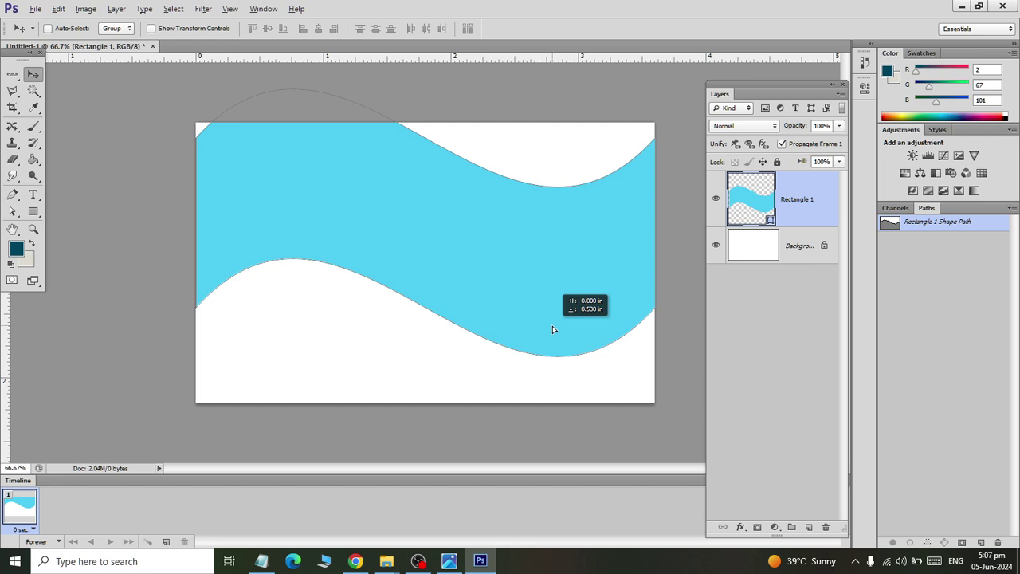
drag(553, 329, 551, 321)
key(ctrl+t)
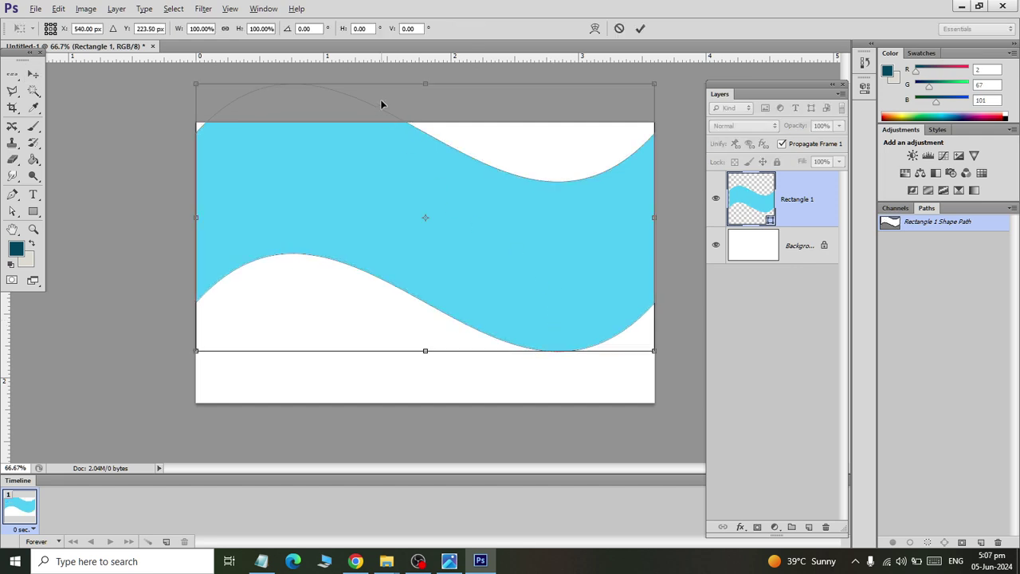
key(ctrl+minus)
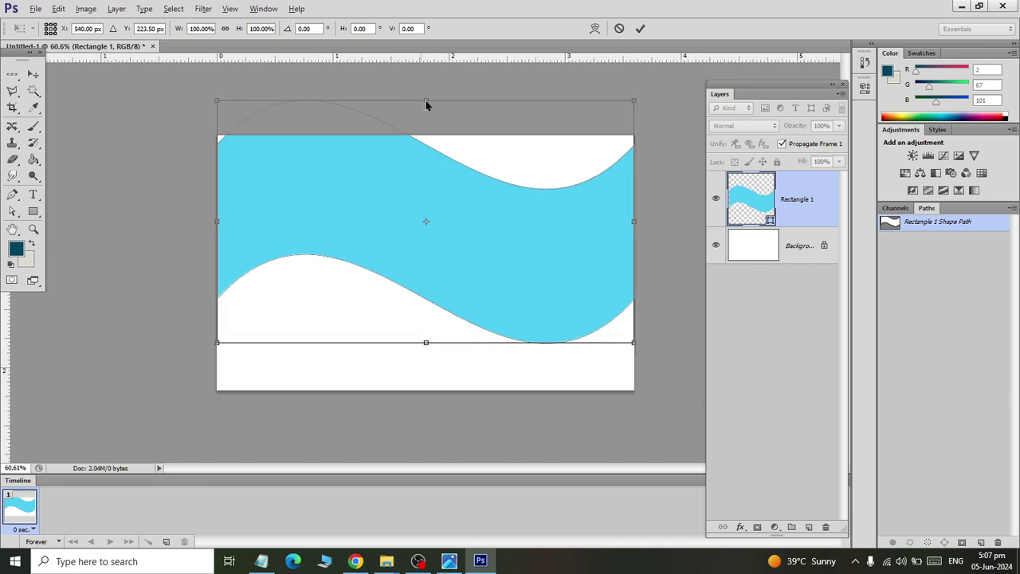
drag(427, 103, 425, 15)
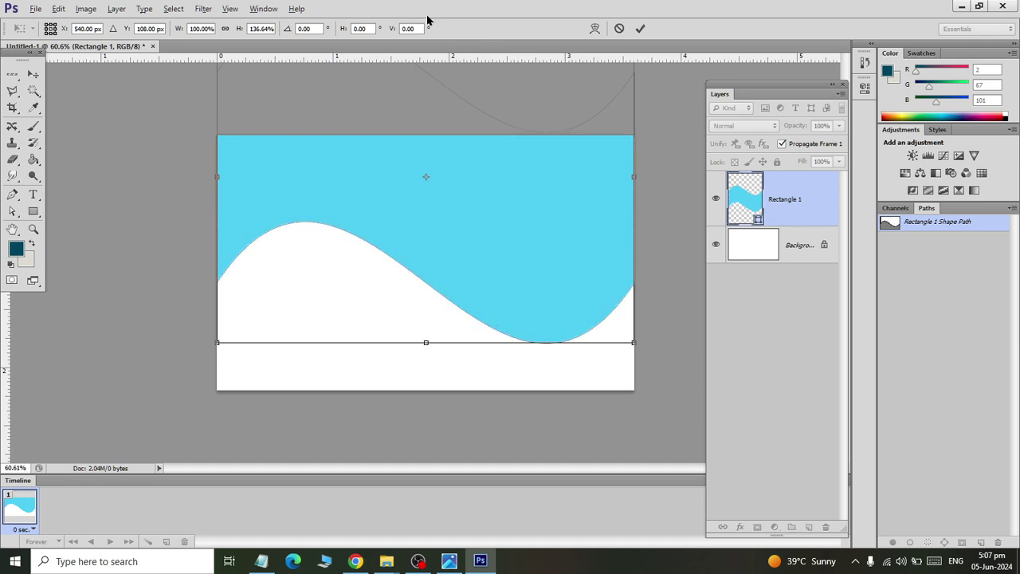
Try enlarging the wave to about 147% and shifting it, then discard the attempt
key(Return)
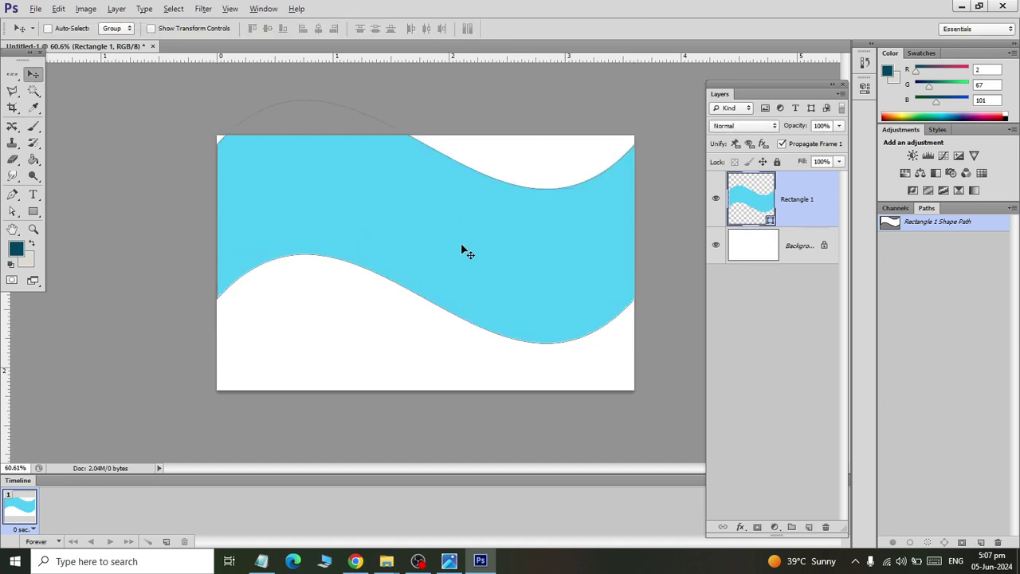
key(ctrl+t)
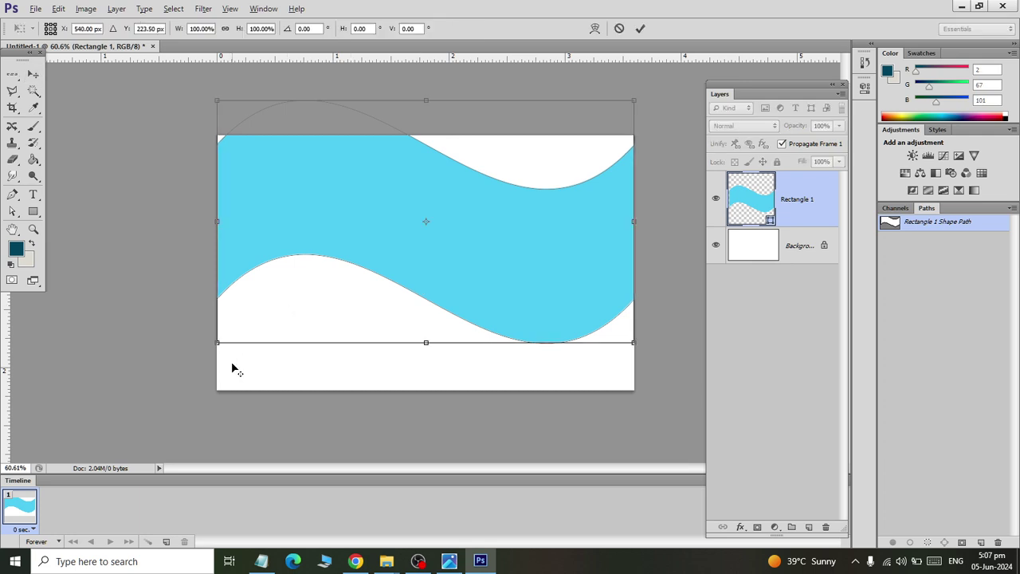
drag(218, 345, 154, 371)
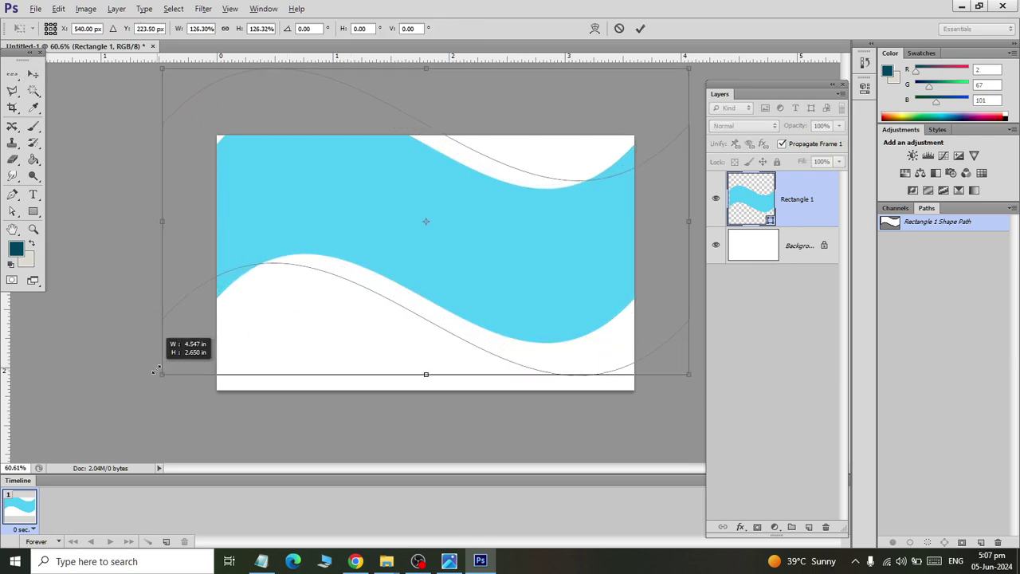
drag(372, 269, 376, 224)
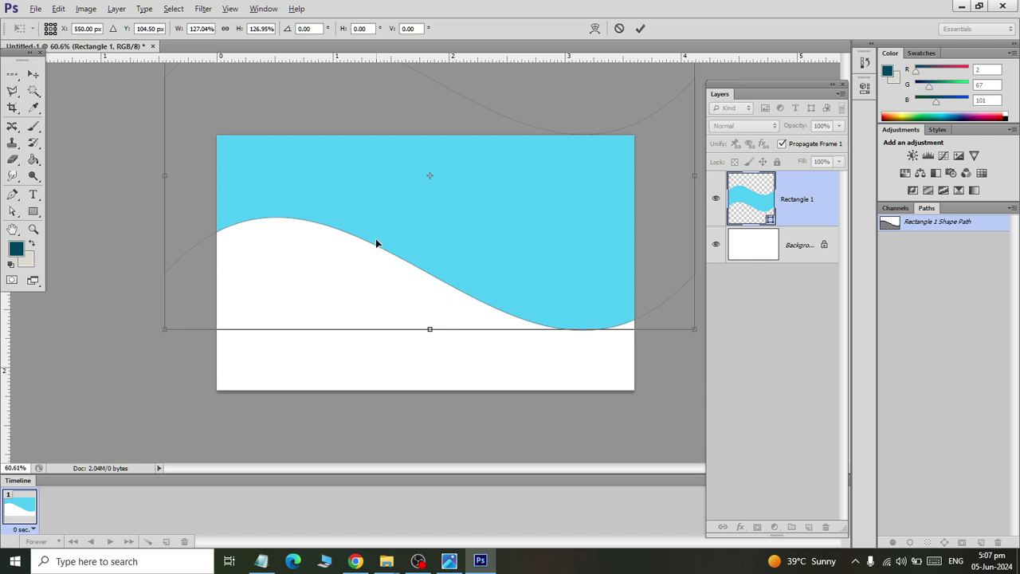
drag(157, 333, 121, 355)
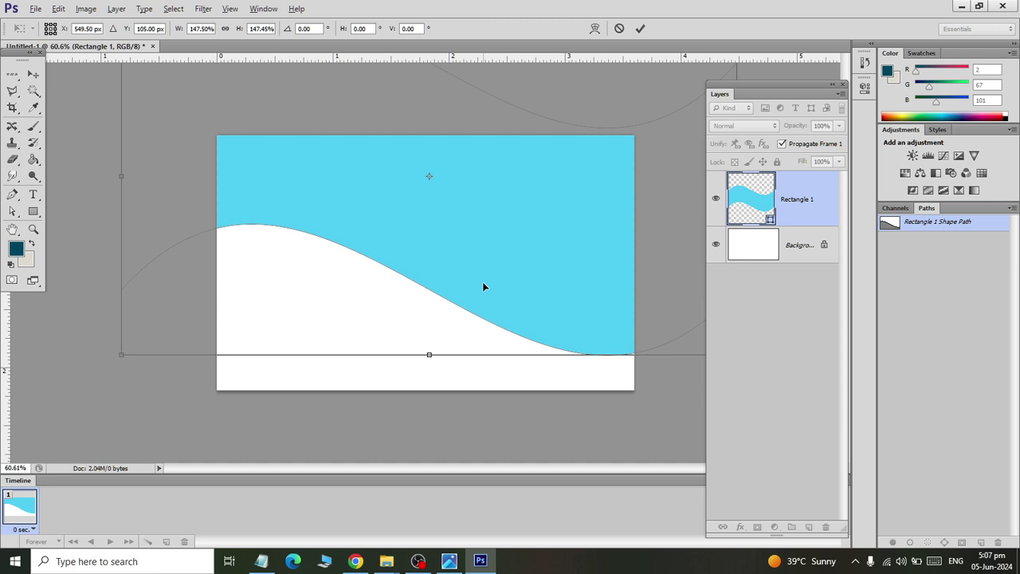
drag(483, 284, 471, 288)
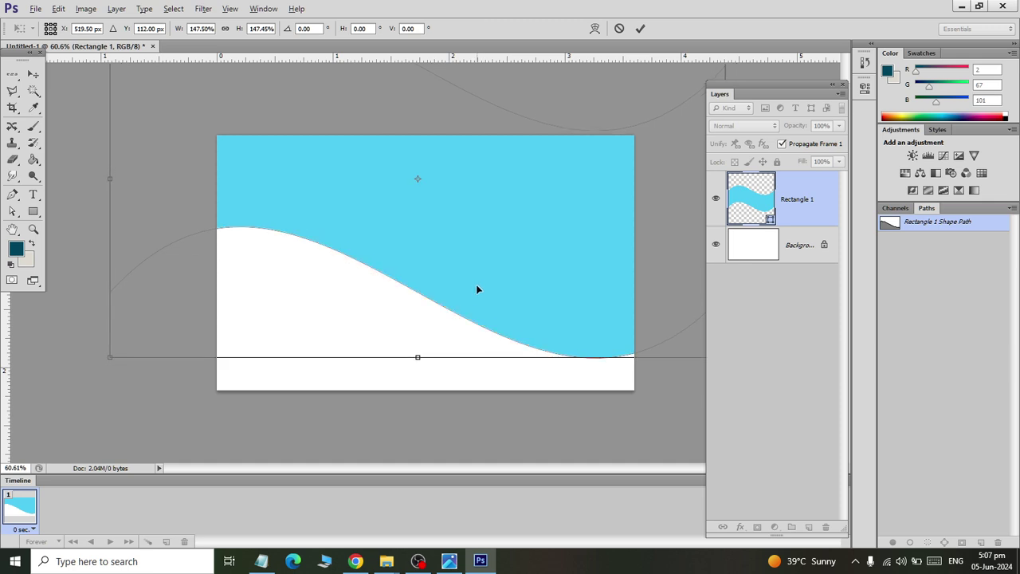
key(Return)
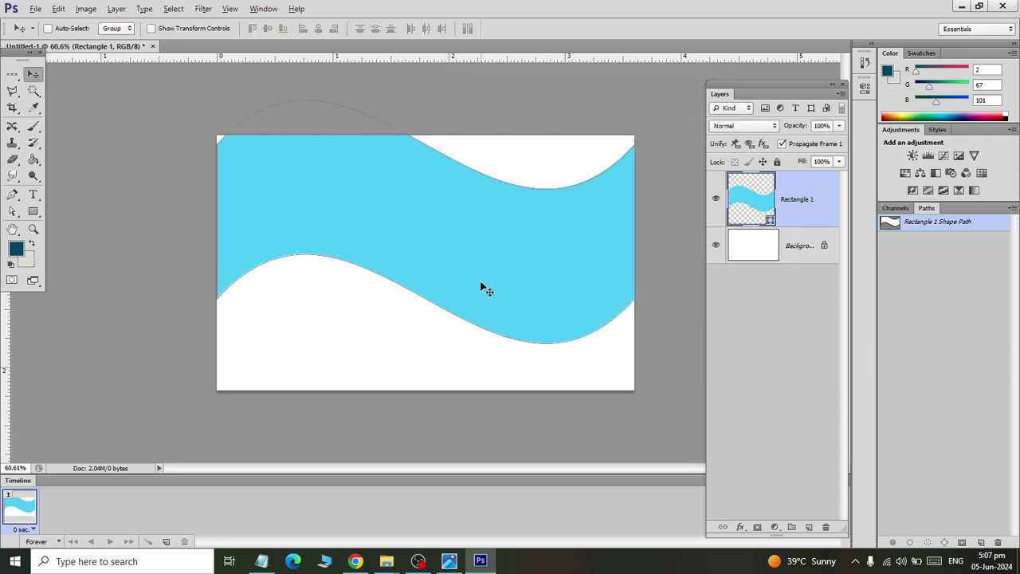
Scale the wave to about 130%, move it up slightly left, and apply
key(ctrl+t)
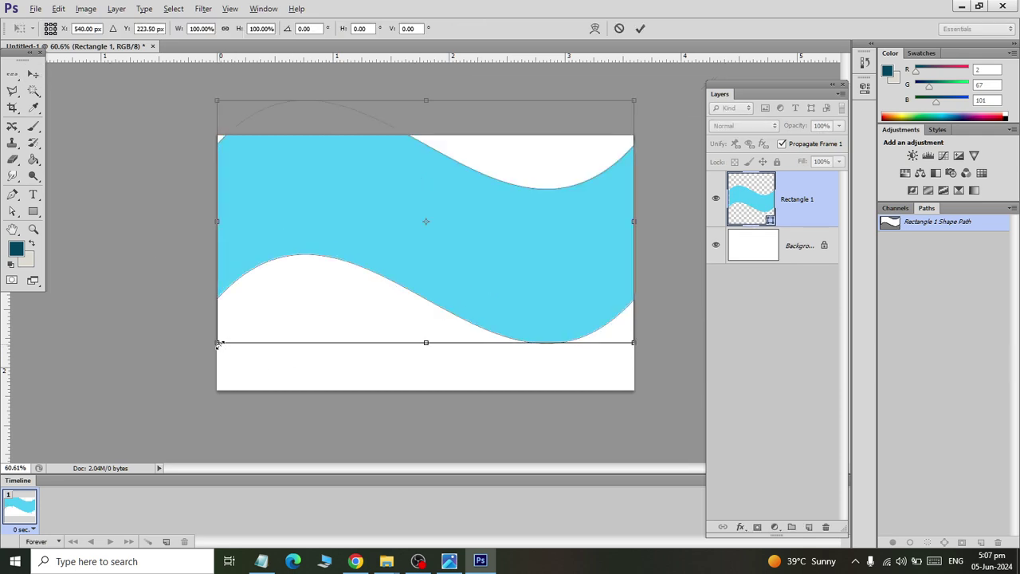
drag(218, 343, 153, 374)
drag(314, 317, 326, 282)
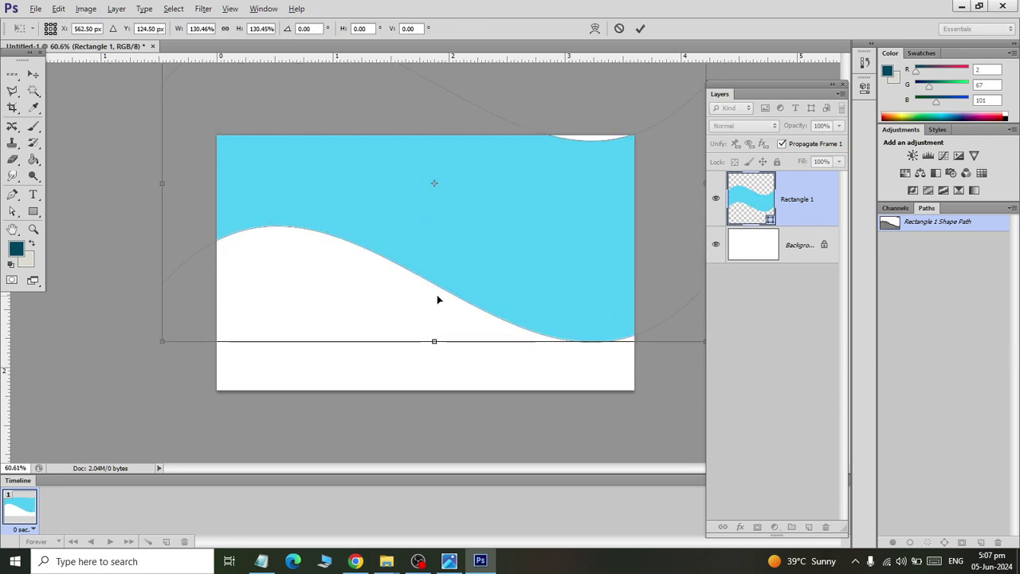
drag(456, 292, 449, 278)
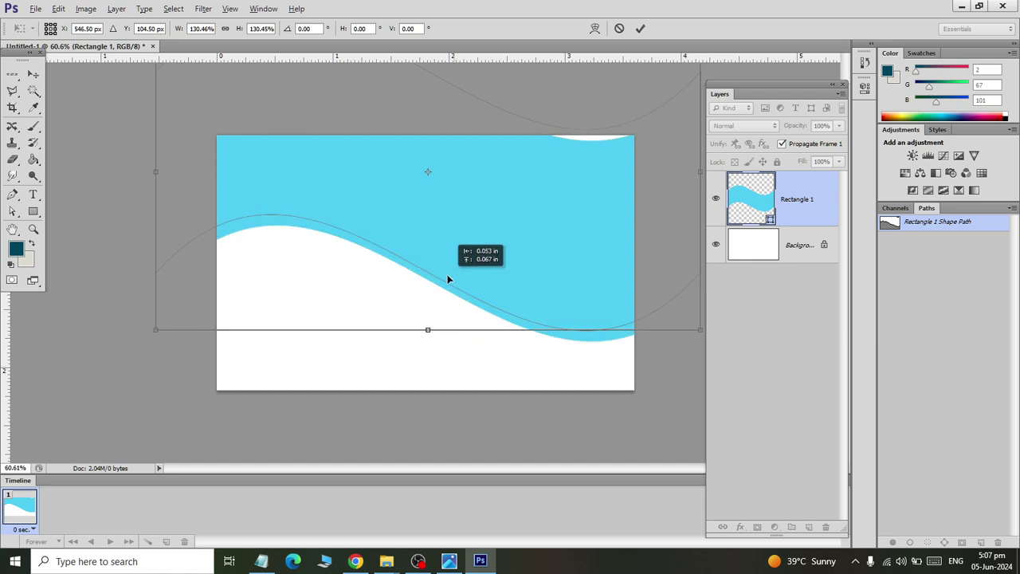
click(37, 74)
click(427, 218)
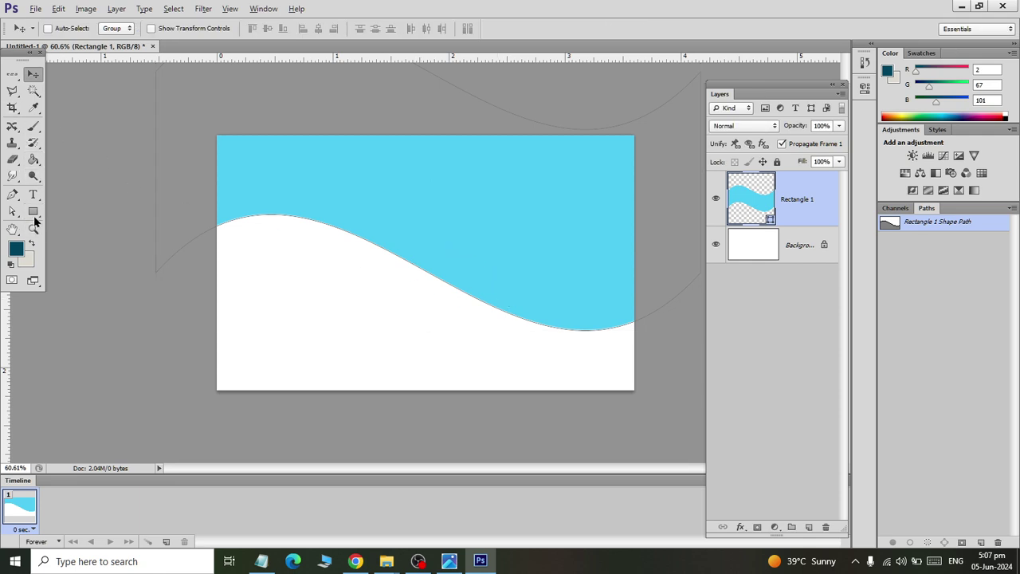
Rotate the wave about 6.44° clockwise, nudge it up-right, and apply
key(ctrl+t)
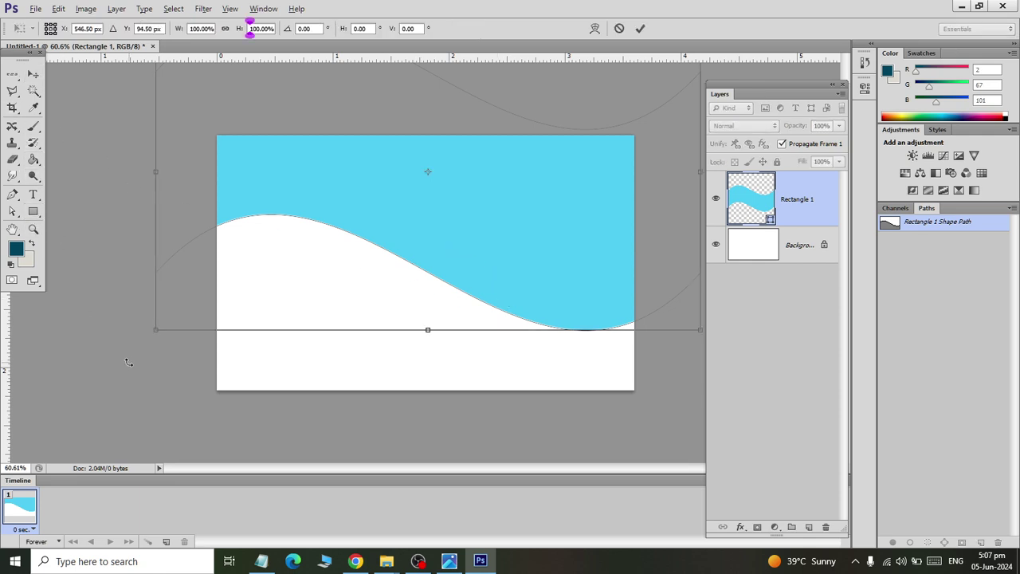
drag(143, 346, 126, 314)
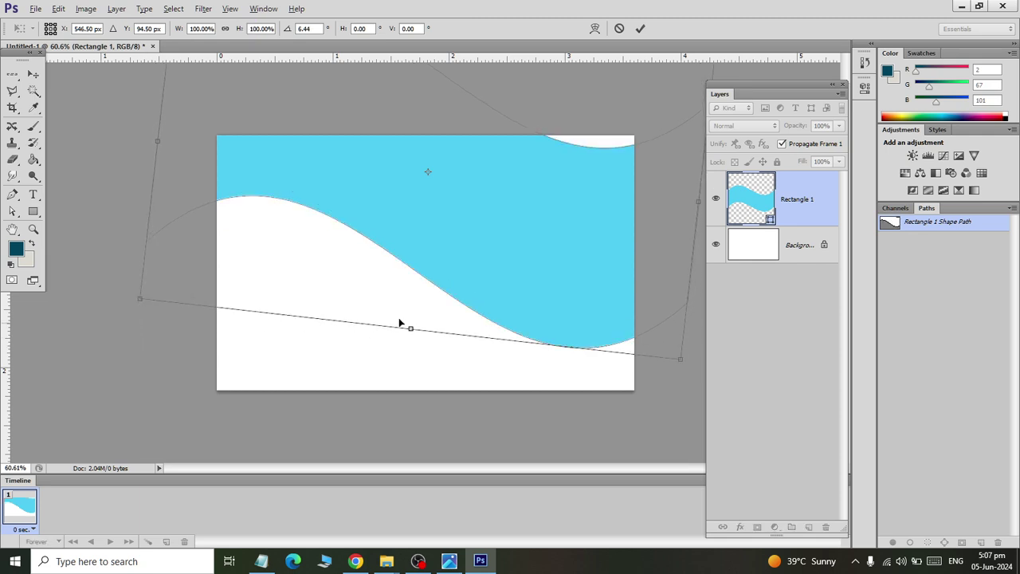
drag(589, 303, 593, 293)
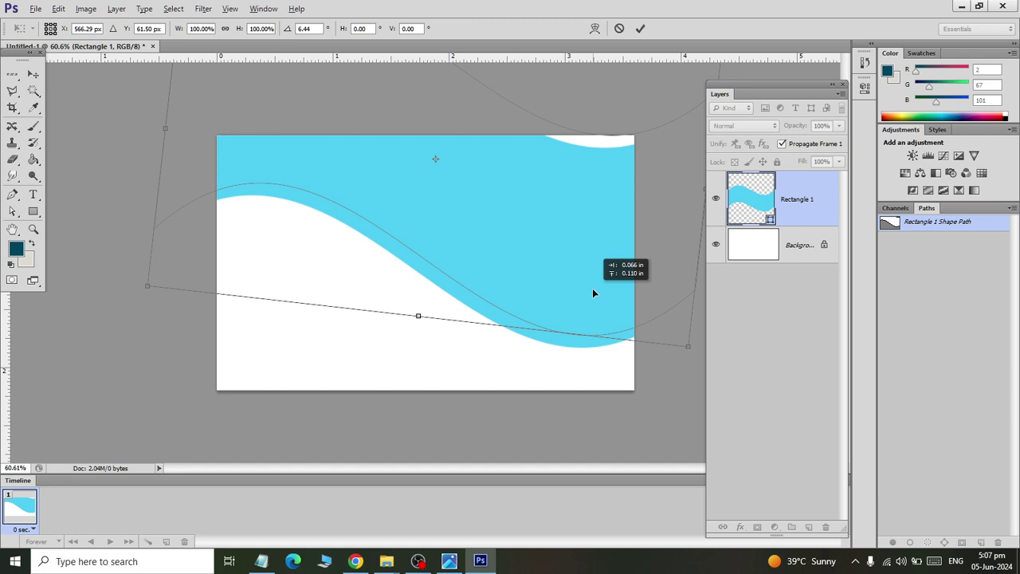
click(33, 73)
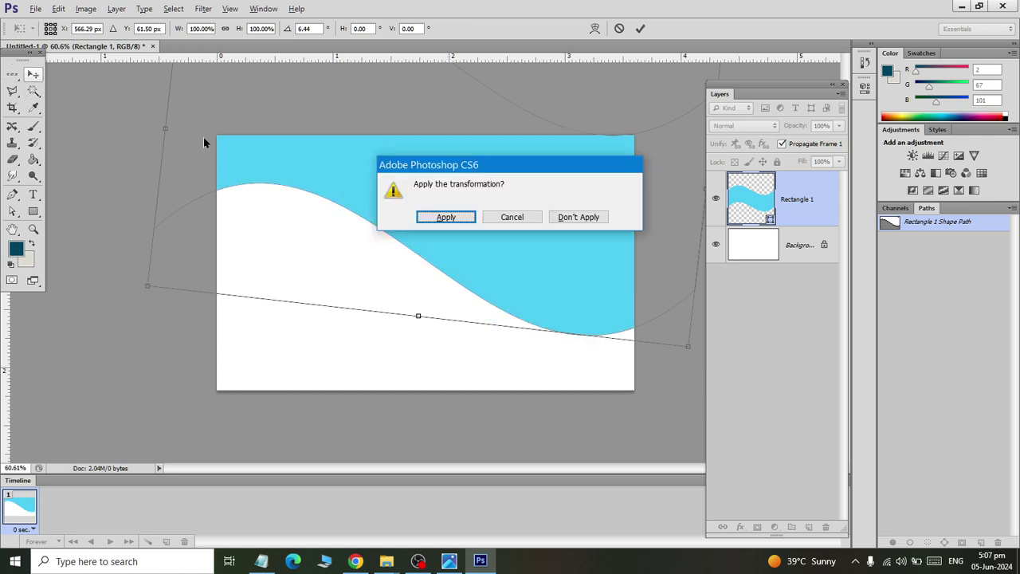
click(439, 227)
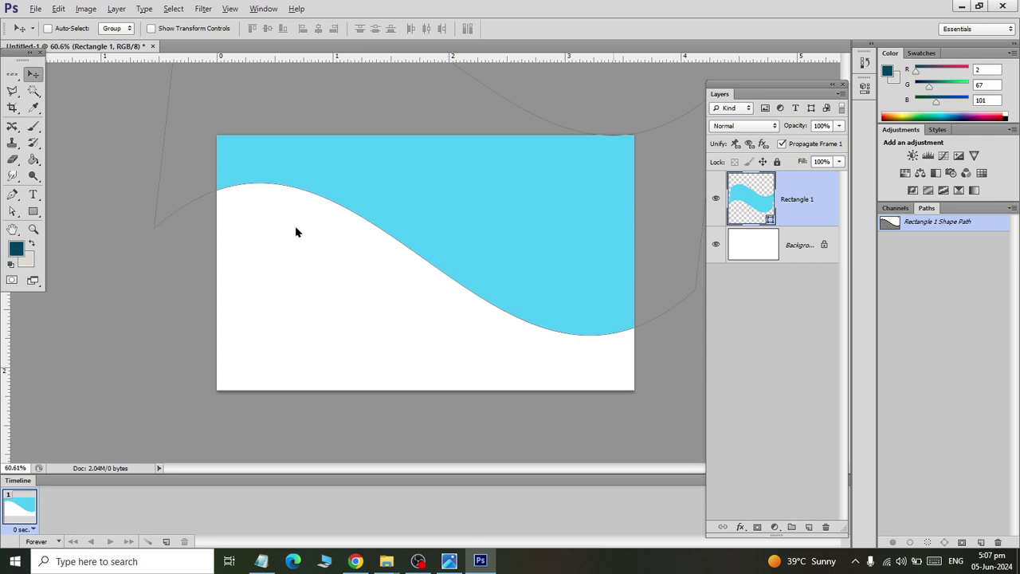
Save the design as Class 14 Blue Curve Design in Documents > Ps Files > Horizon
key(ctrl+s)
click(36, 176)
double_click(275, 83)
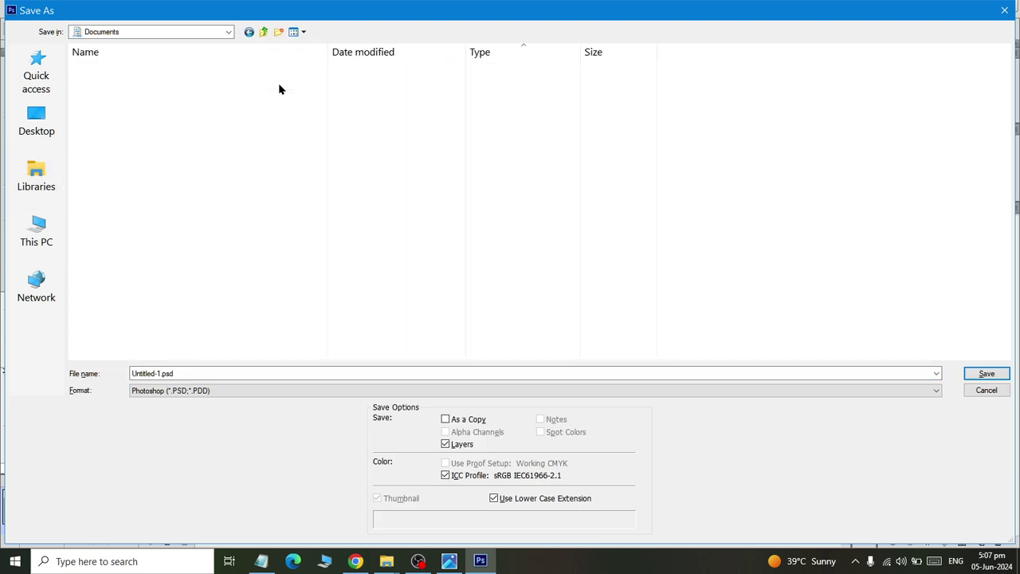
text(ps)
key(Return)
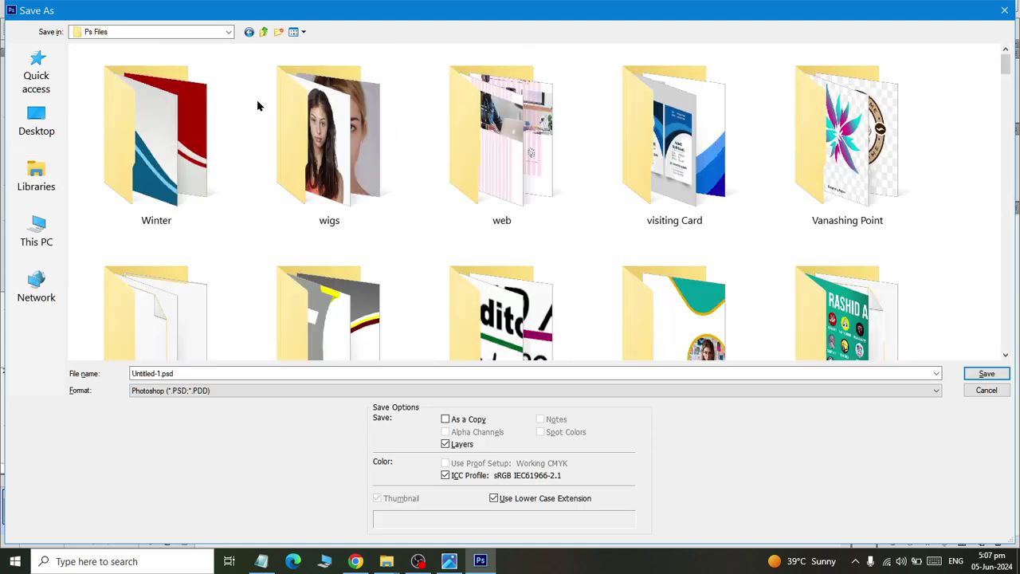
text(ho)
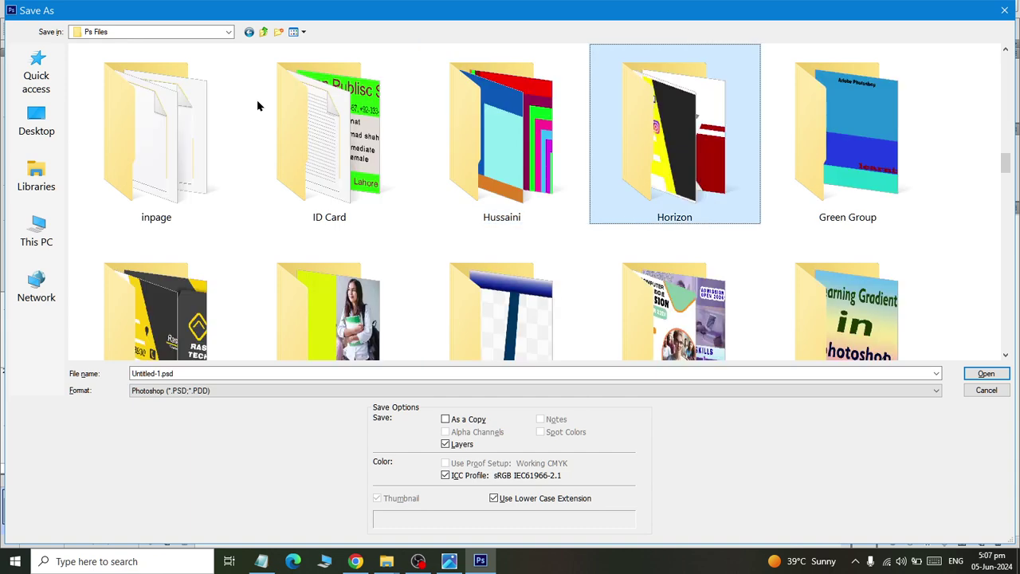
key(Return)
scroll(358, 199, down, 10)
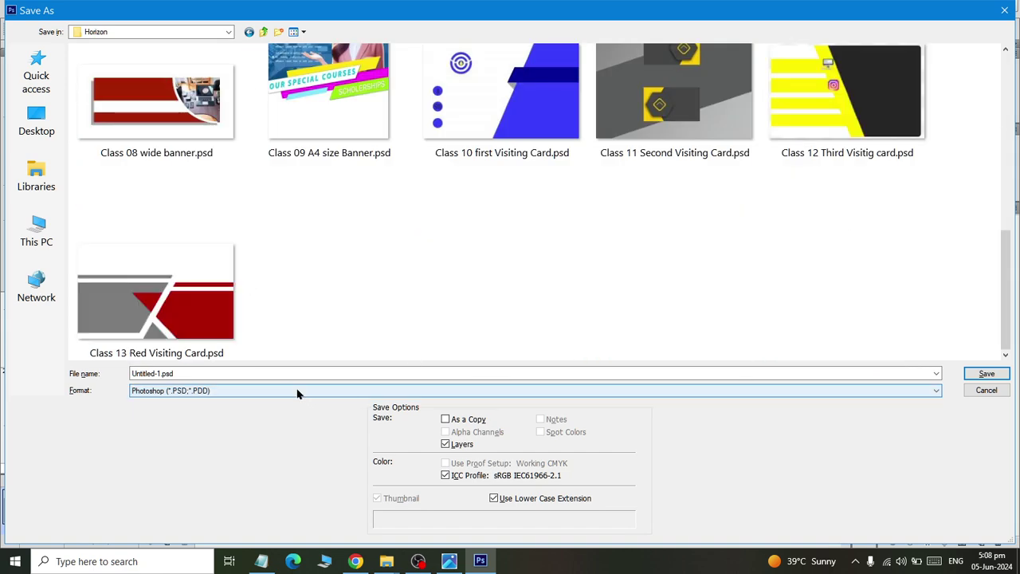
click(269, 374)
text(Class)
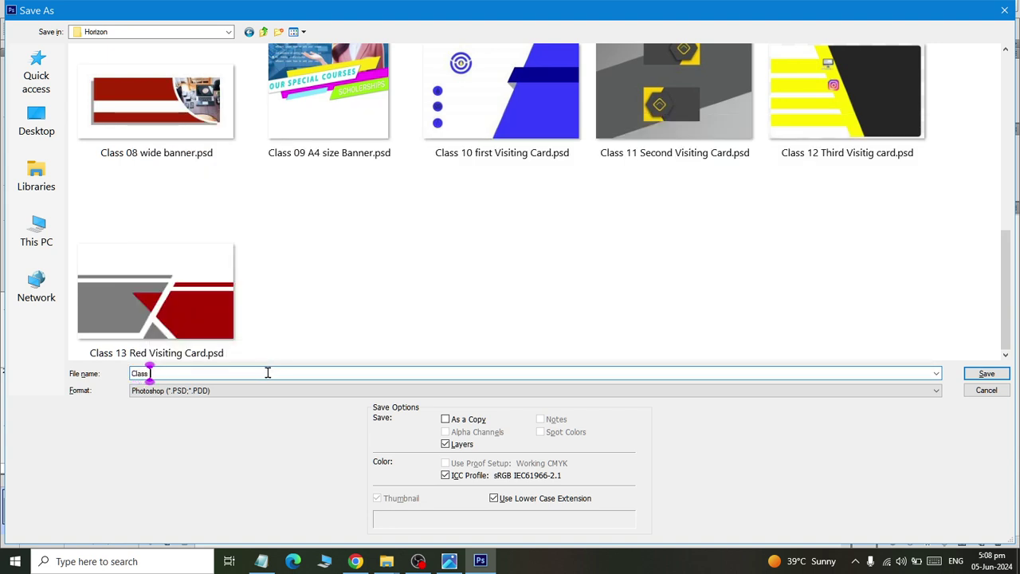
text( 14 )
text(Blue Cur)
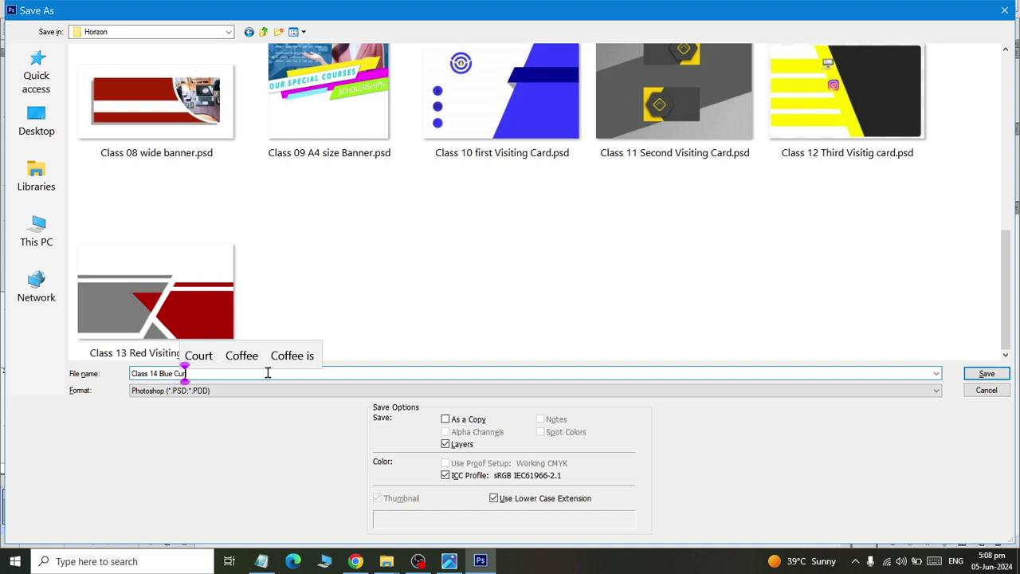
text(ve Design)
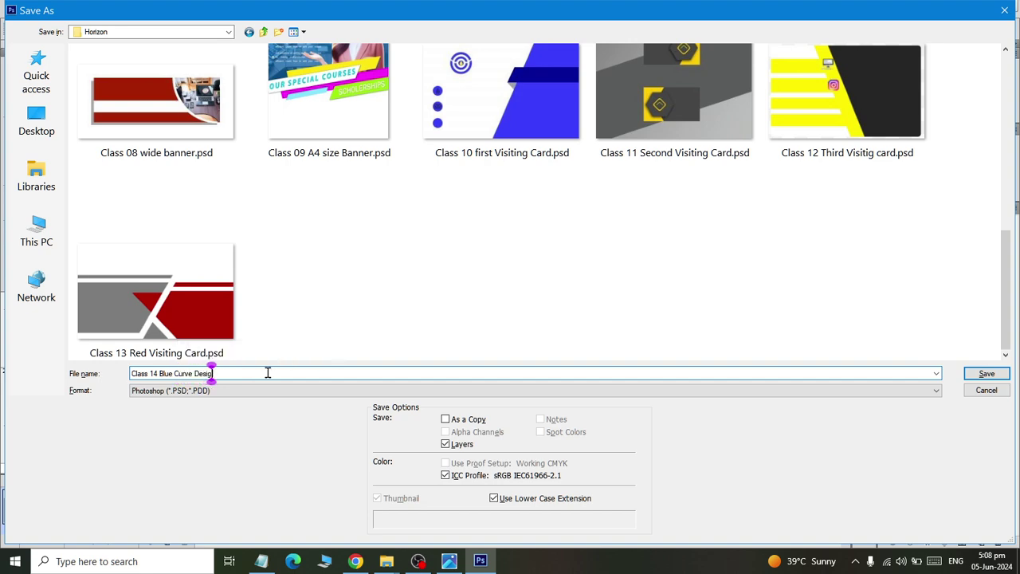
key(Return)
Finish saving, then duplicate the wave twice and hide the original Rectangle 1
click(652, 170)
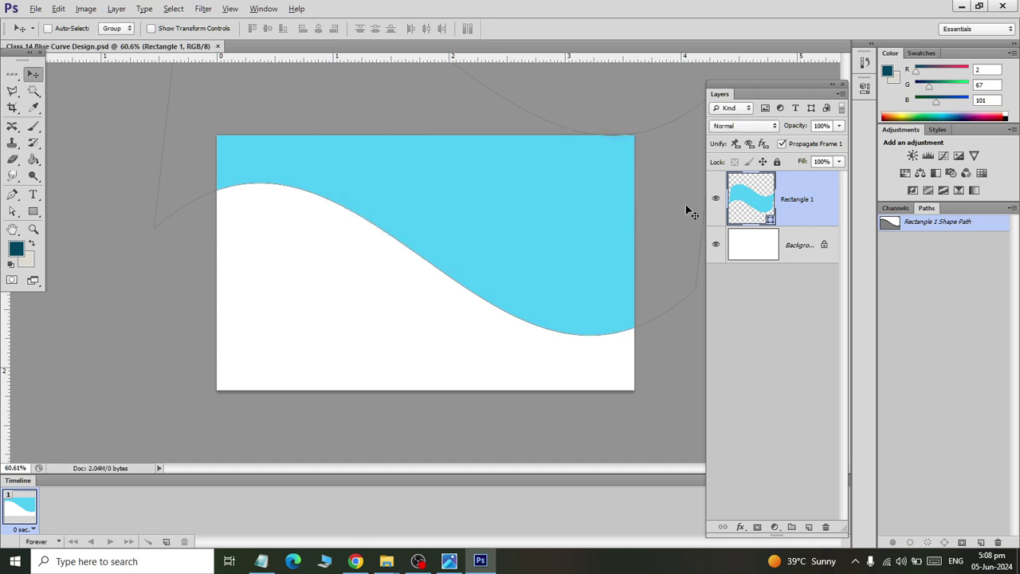
key(ctrl+j)
click(798, 257)
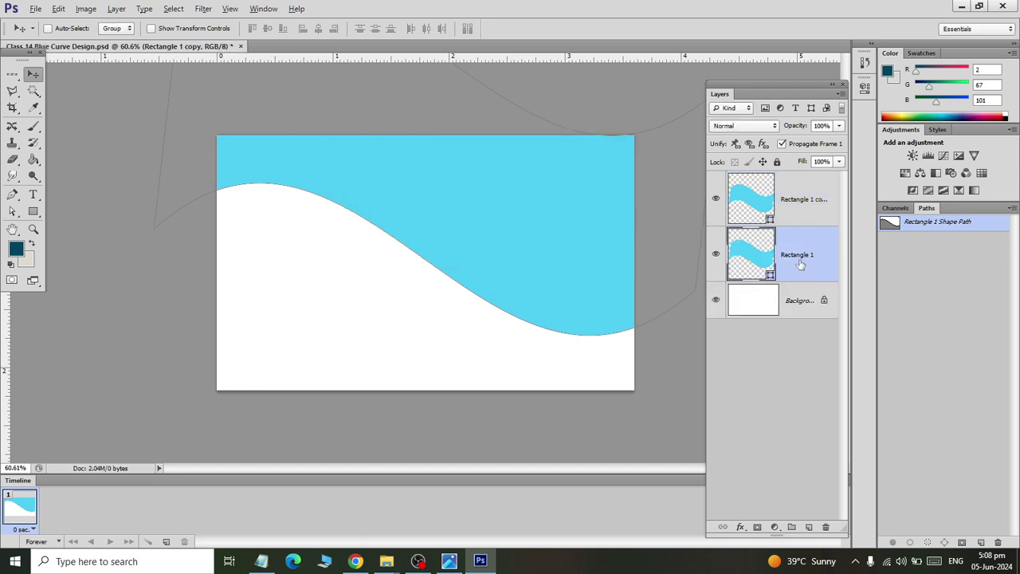
click(715, 255)
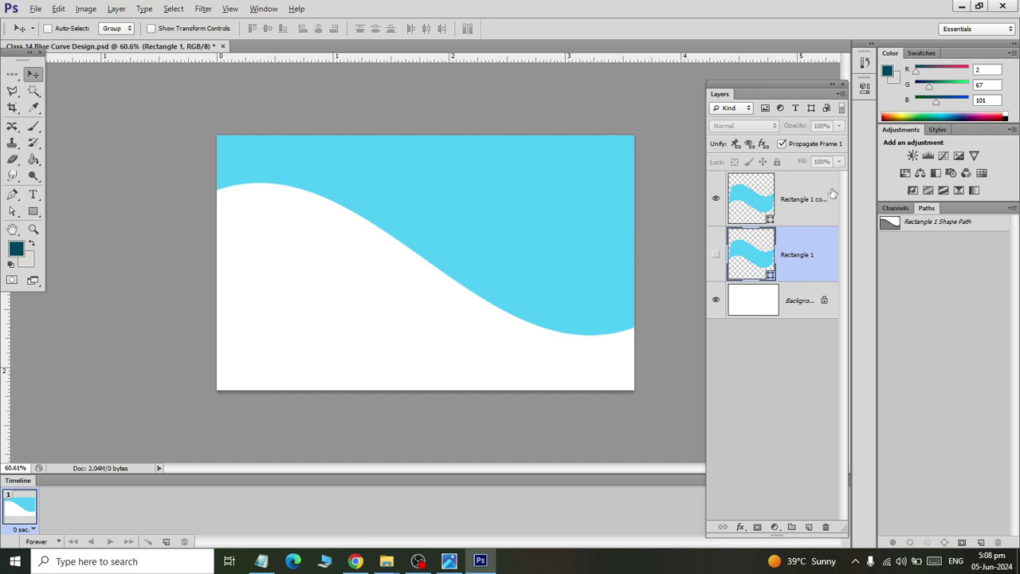
click(805, 199)
key(ctrl+j)
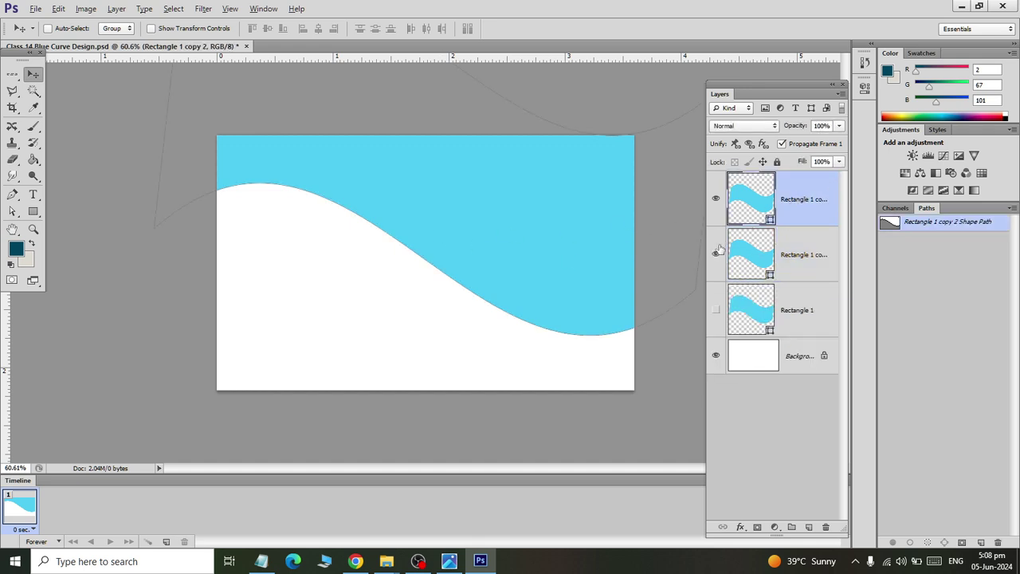
Recolour the second wave copy to navy #011e68, leaving the light-blue copy unchanged
double_click(741, 250)
click(690, 431)
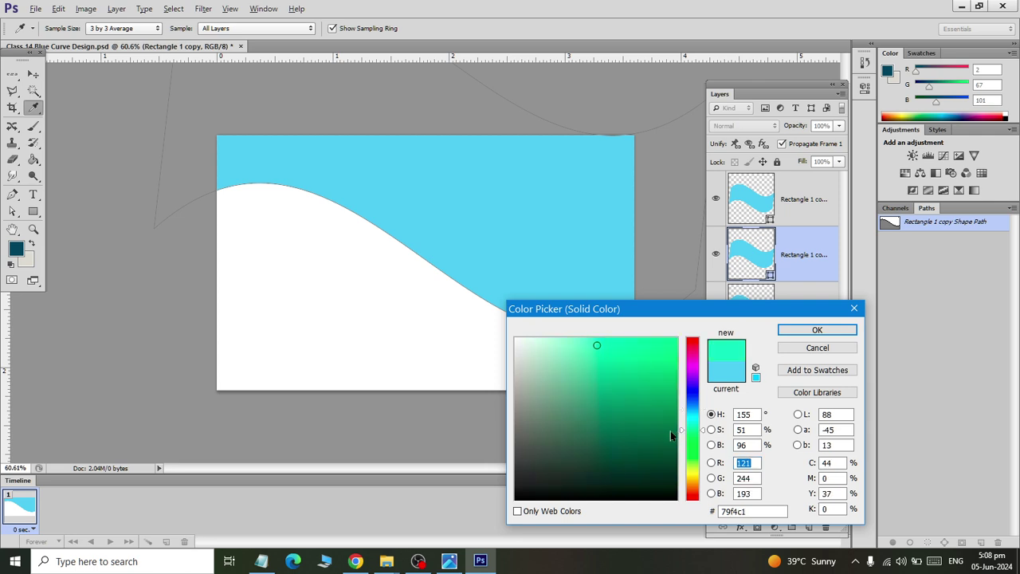
click(675, 434)
click(692, 399)
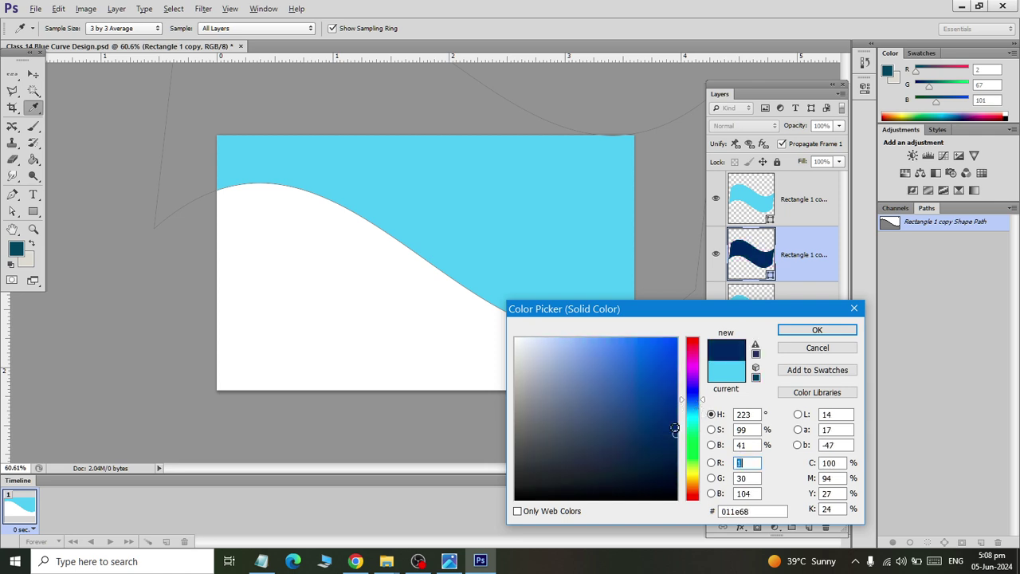
click(829, 335)
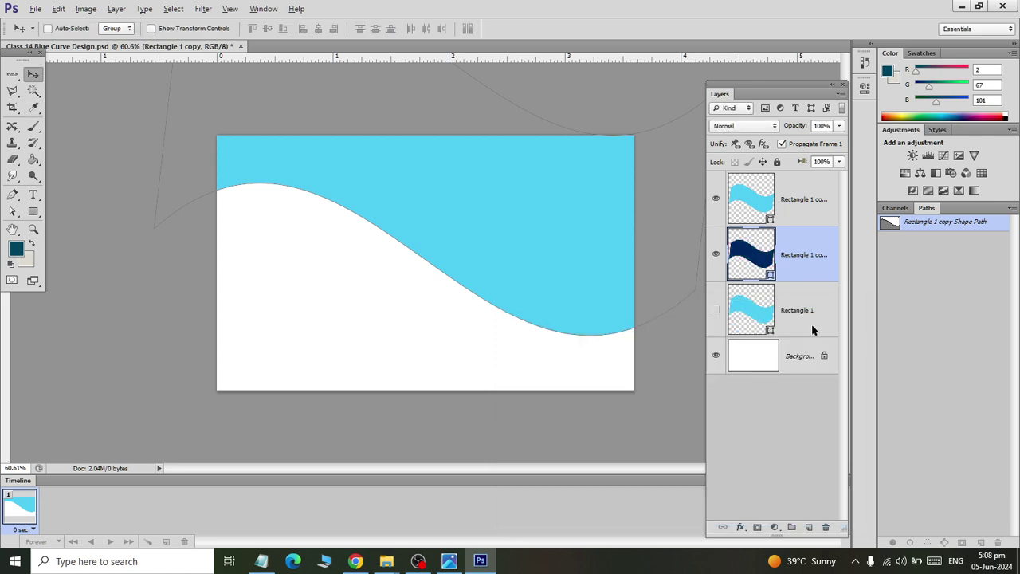
double_click(757, 193)
key(Return)
Duplicate the navy wave, delete the original Rectangle 1, and hide the lower navy copy
click(759, 315)
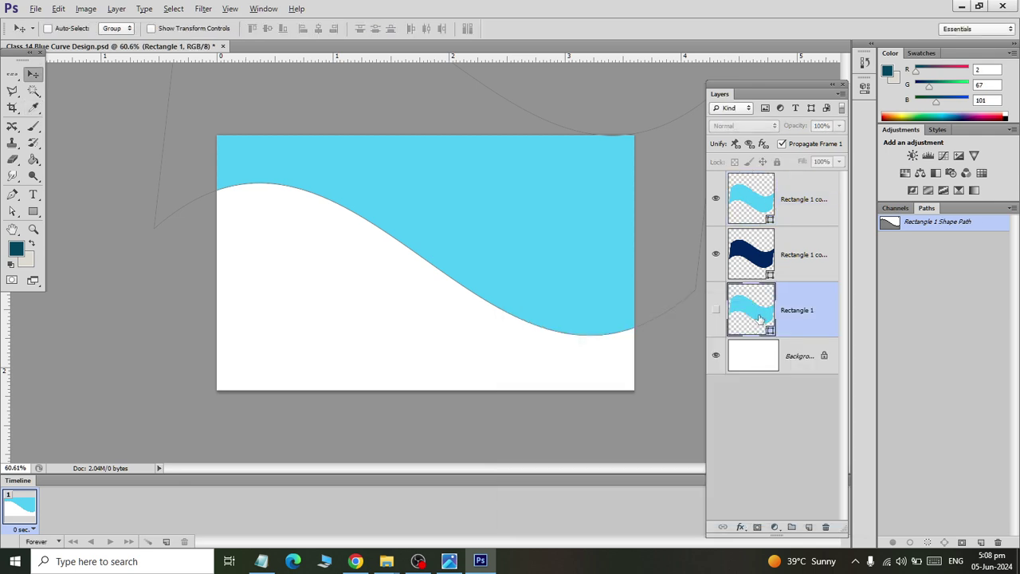
click(753, 262)
key(ctrl+j)
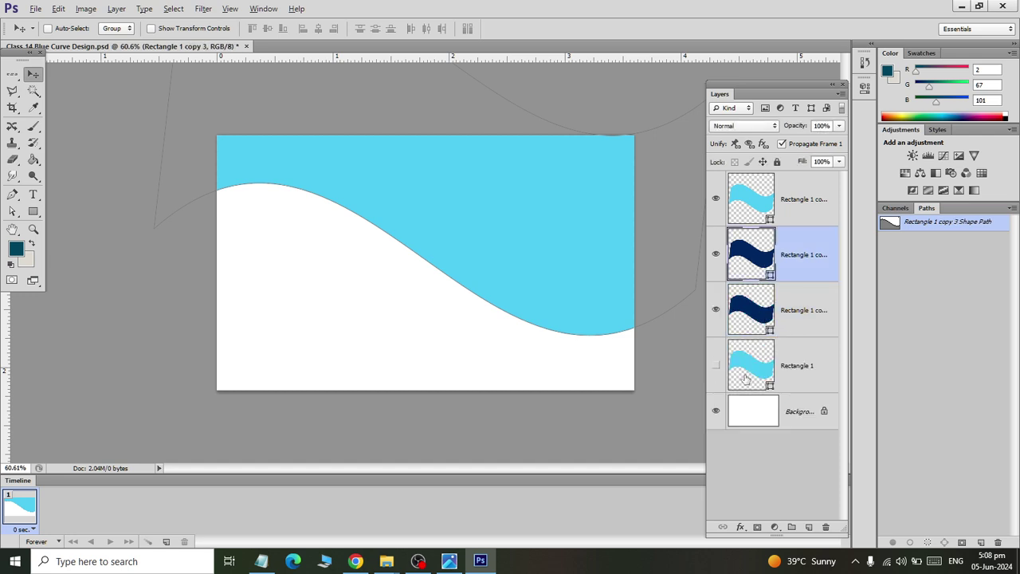
click(745, 378)
key(Delete)
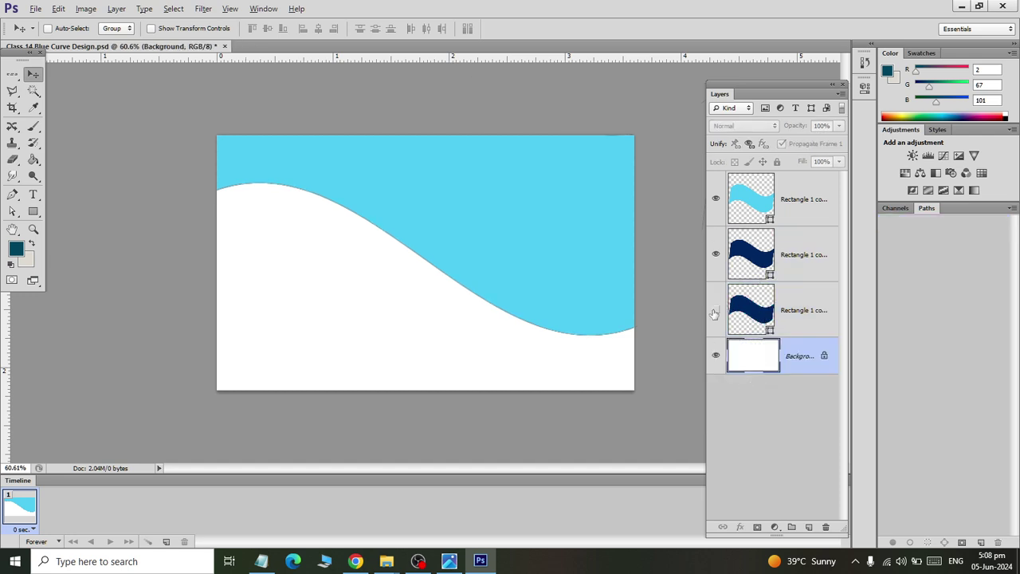
click(715, 310)
Merge the light-blue wave with the navy wave using Layer > Merge Shapes
click(753, 210)
shift+click(757, 255)
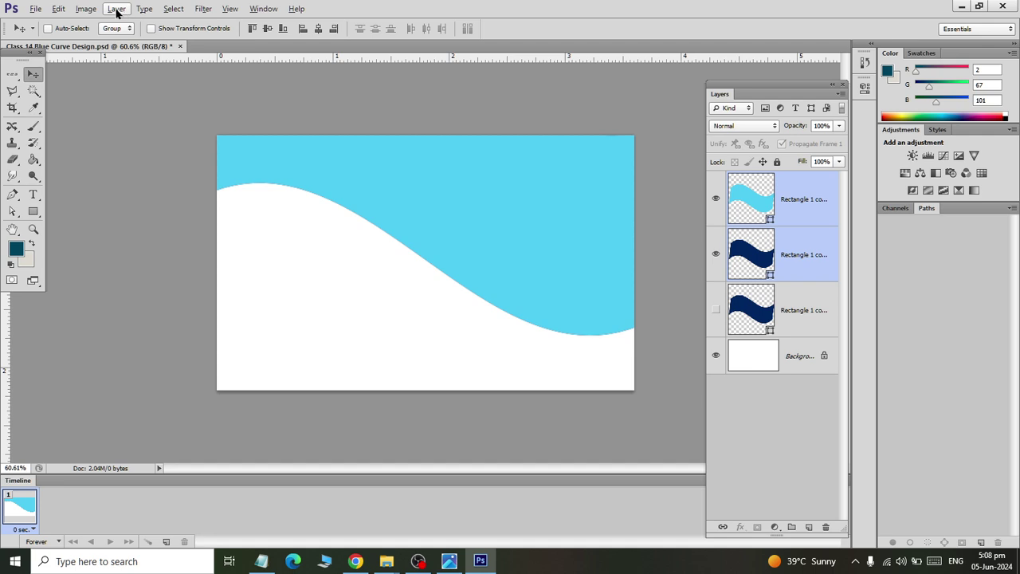
click(117, 8)
click(195, 485)
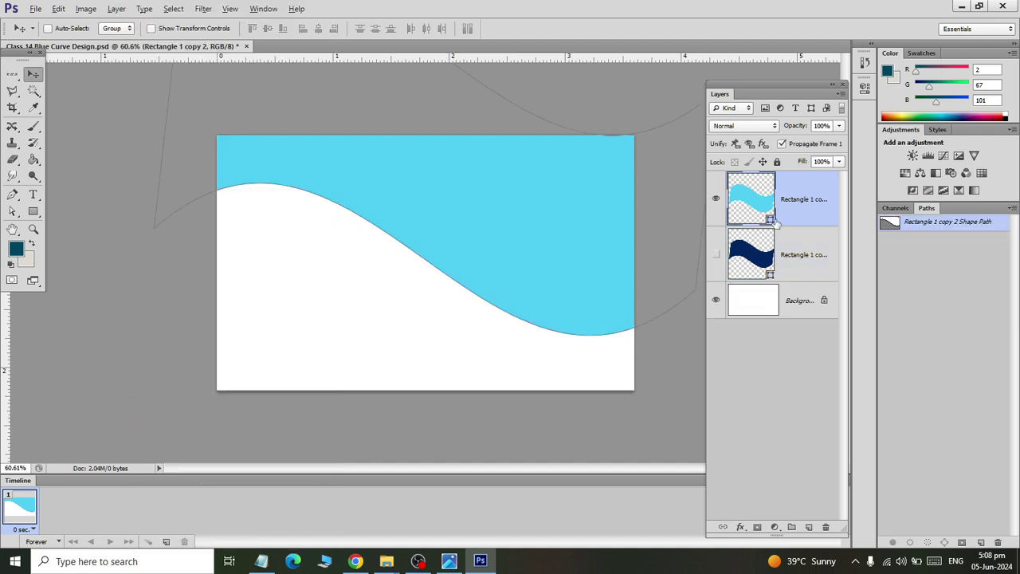
Undo the merge, place the light-blue wave below the navy one, and nudge it down slightly
key(ctrl+z)
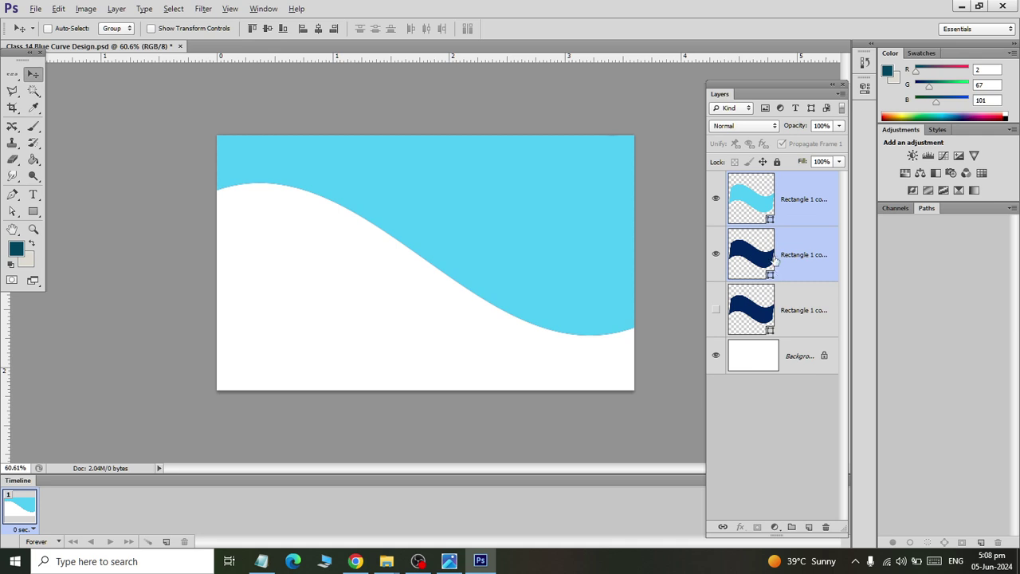
click(761, 214)
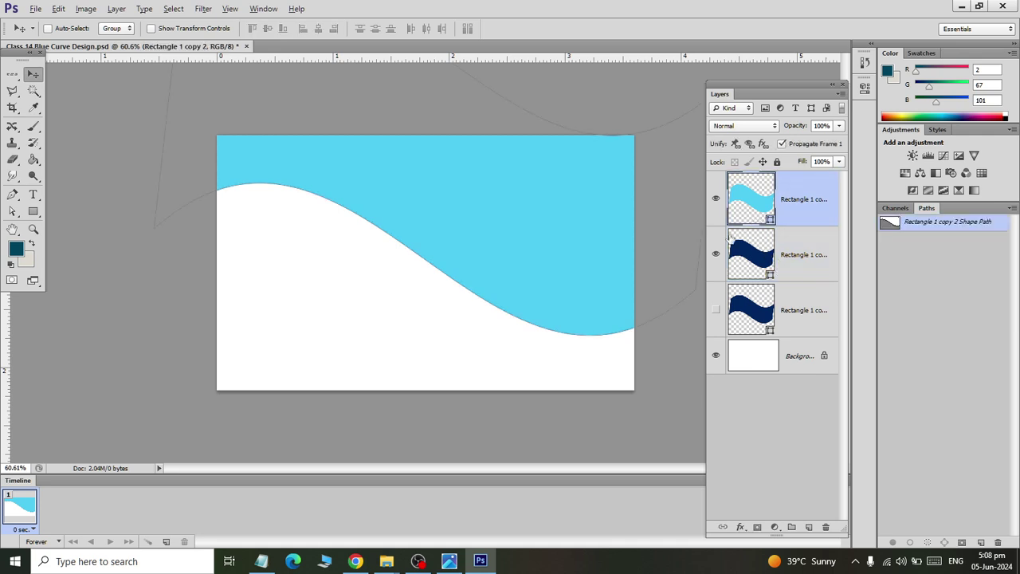
click(773, 188)
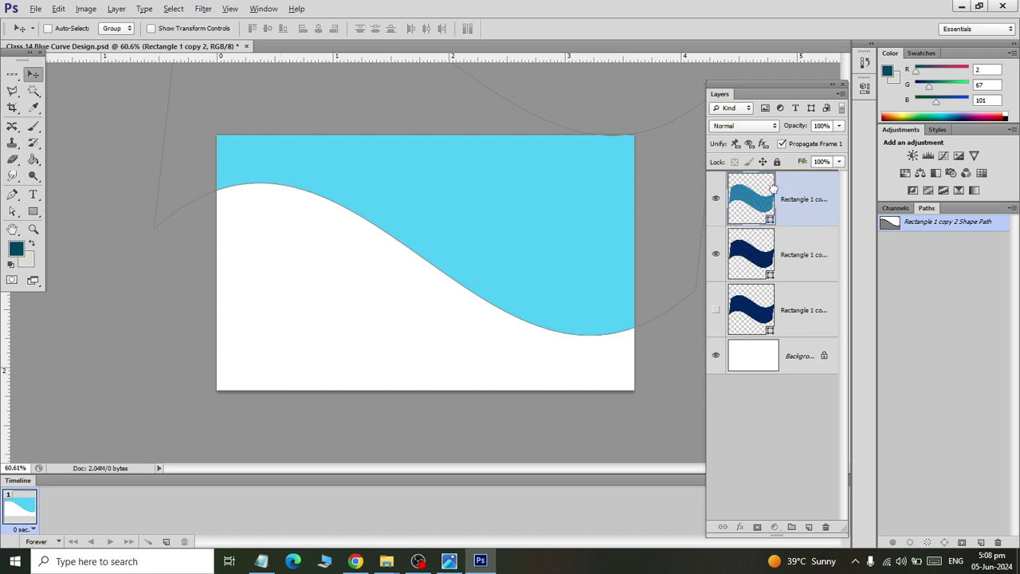
drag(773, 188, 771, 263)
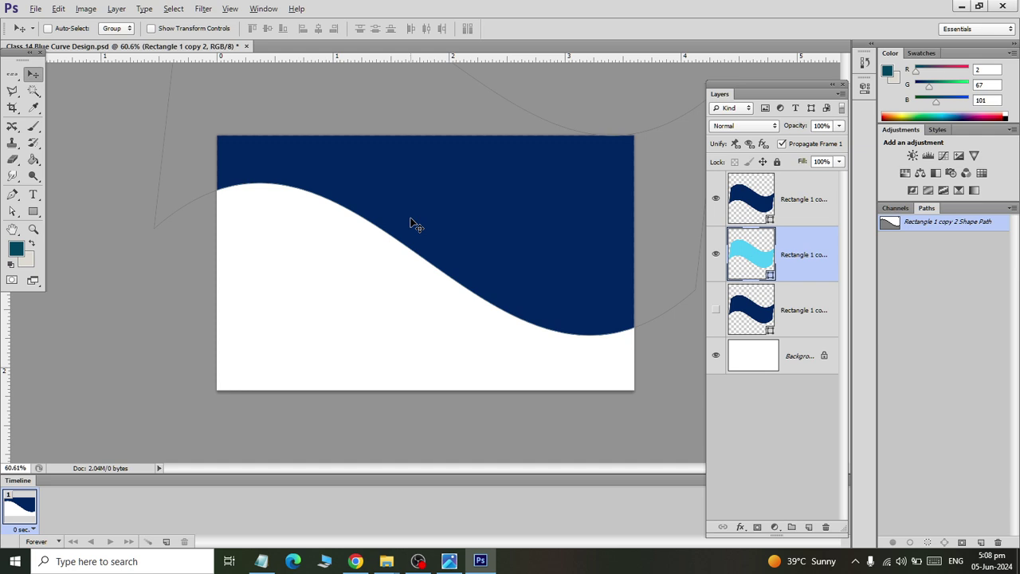
key(Down)
key(Down)
key(Down)
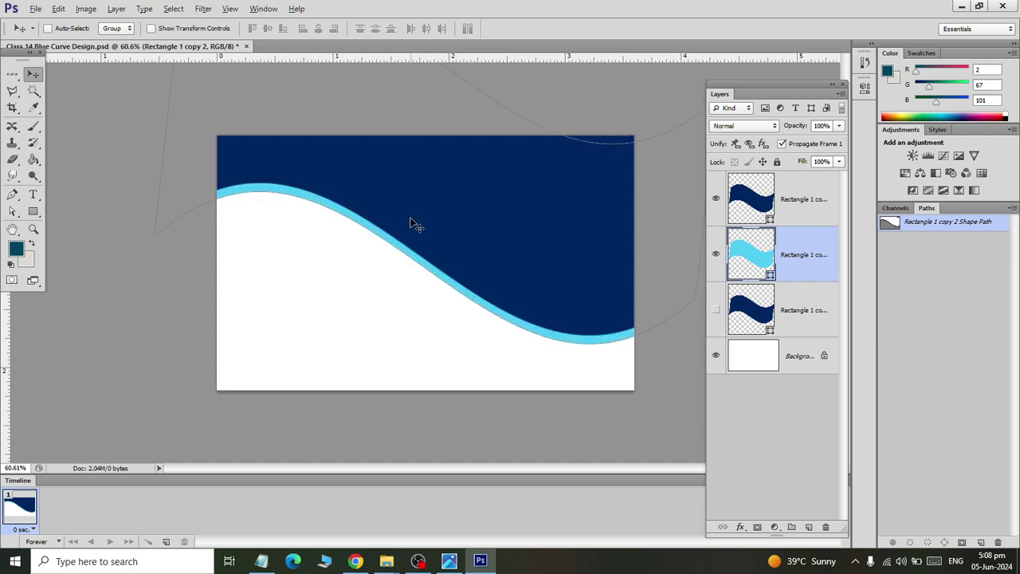
key(Down)
key(Down)
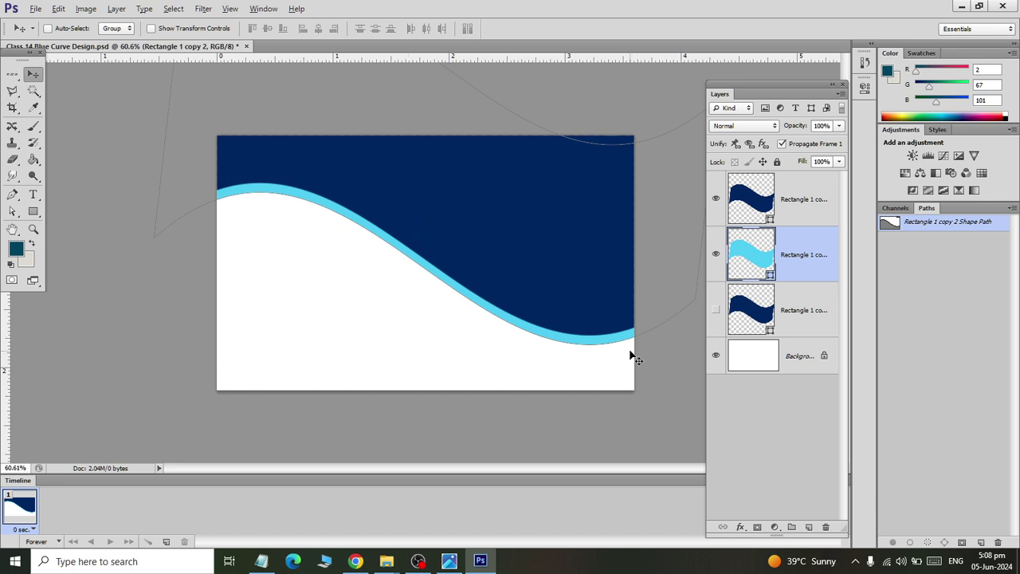
key(Up)
key(Up)
key(Up)
key(Up)
key(Up)
key(Up)
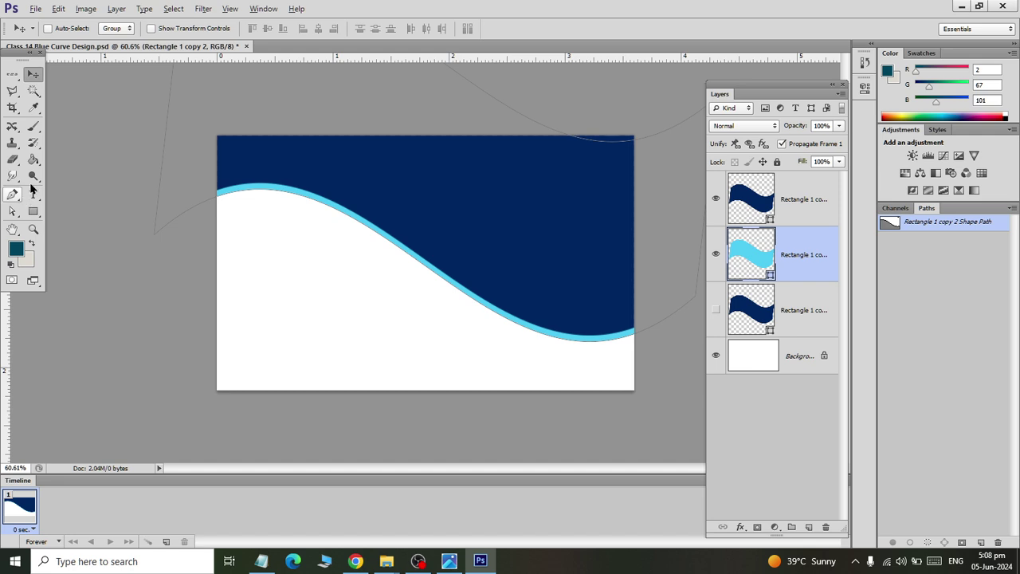
Rotate the light-blue wave about -3.16° around its bottom-right corner and apply the transform
key(ctrl+t)
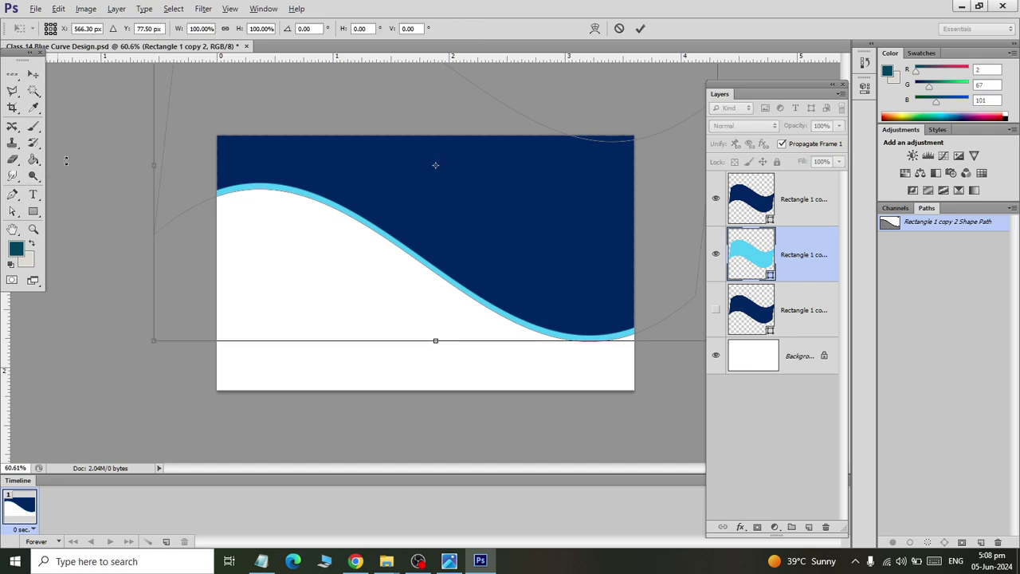
drag(423, 165, 631, 336)
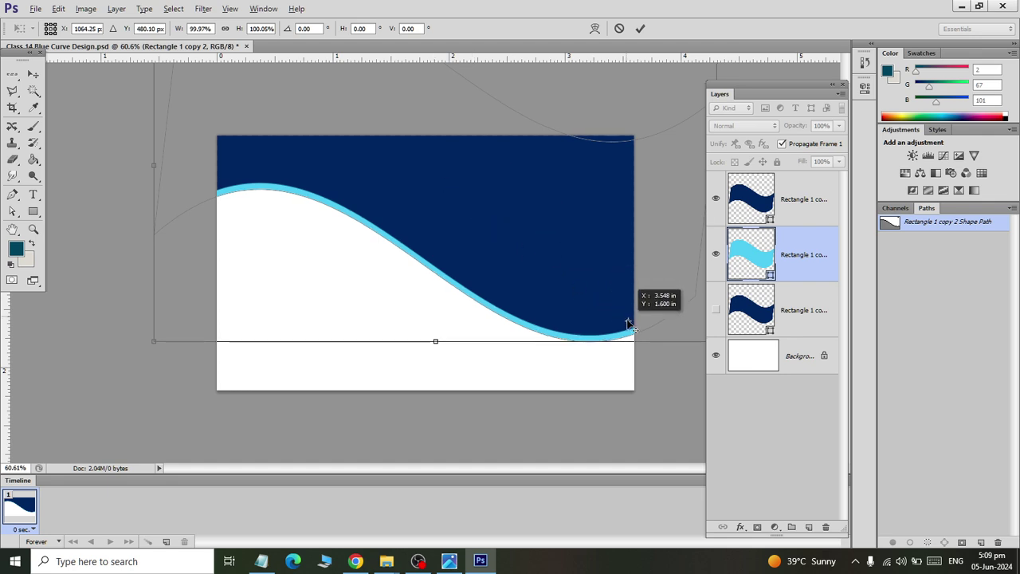
drag(631, 336, 630, 333)
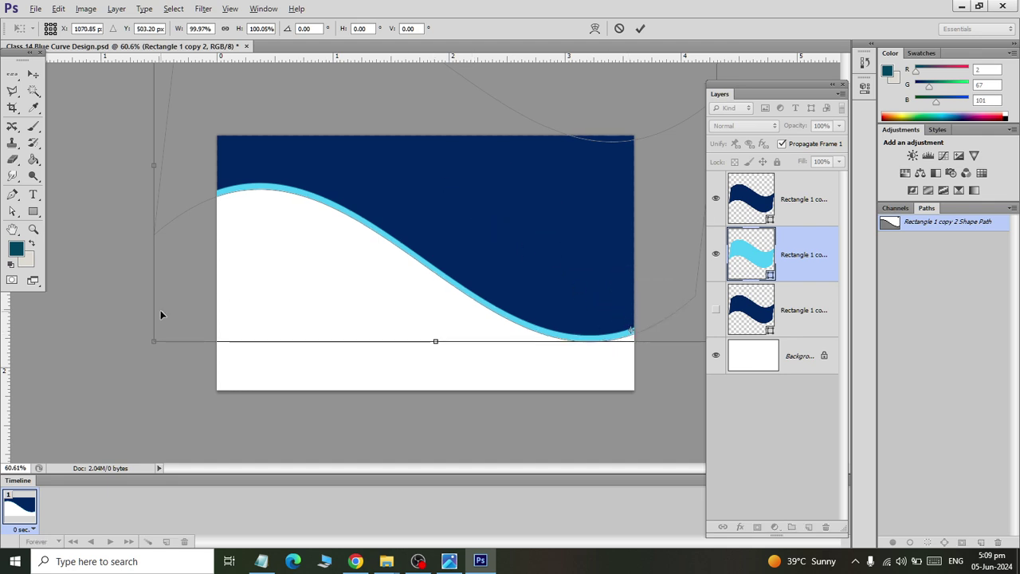
drag(141, 342, 148, 356)
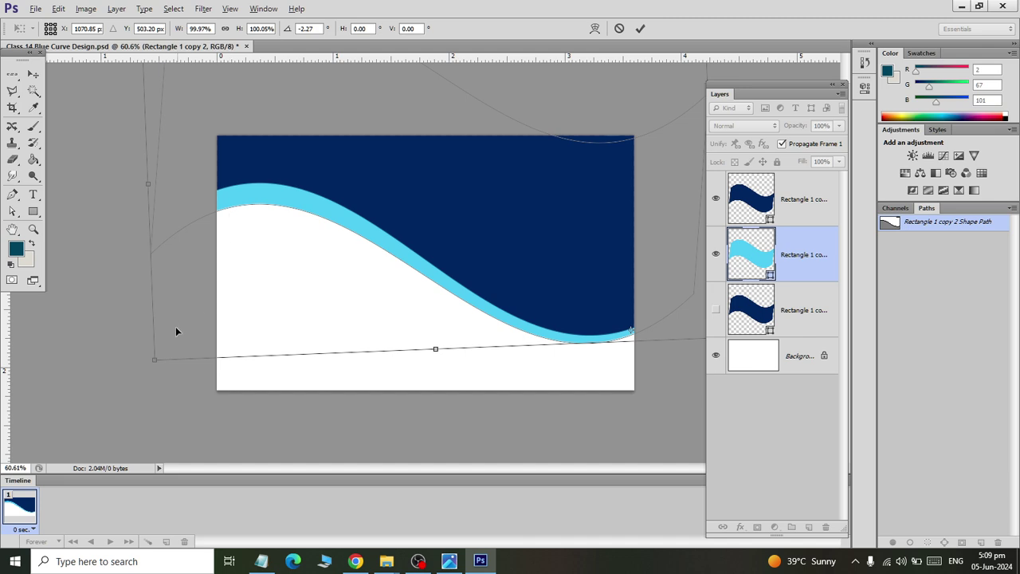
drag(145, 363, 145, 372)
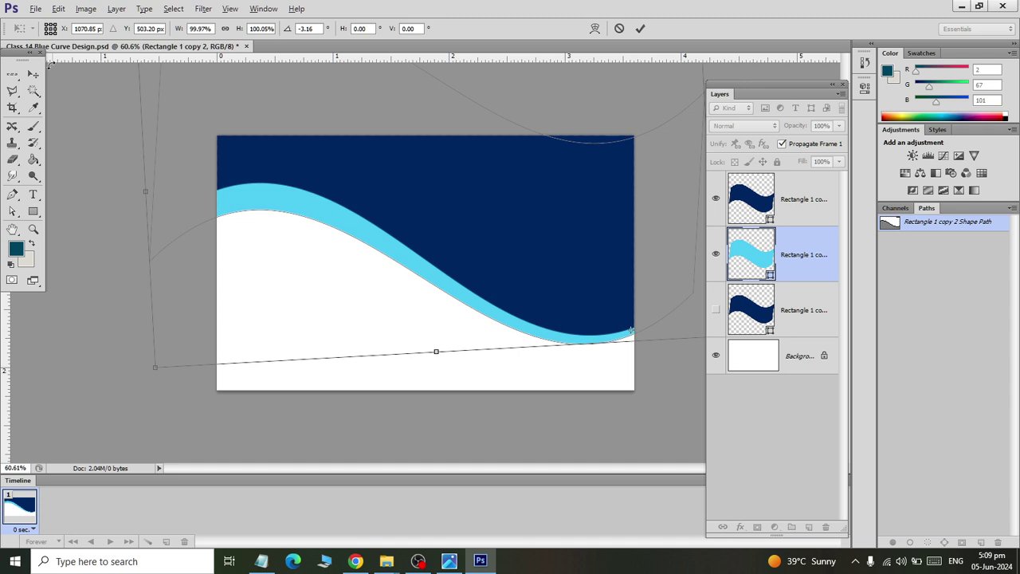
click(32, 73)
click(444, 216)
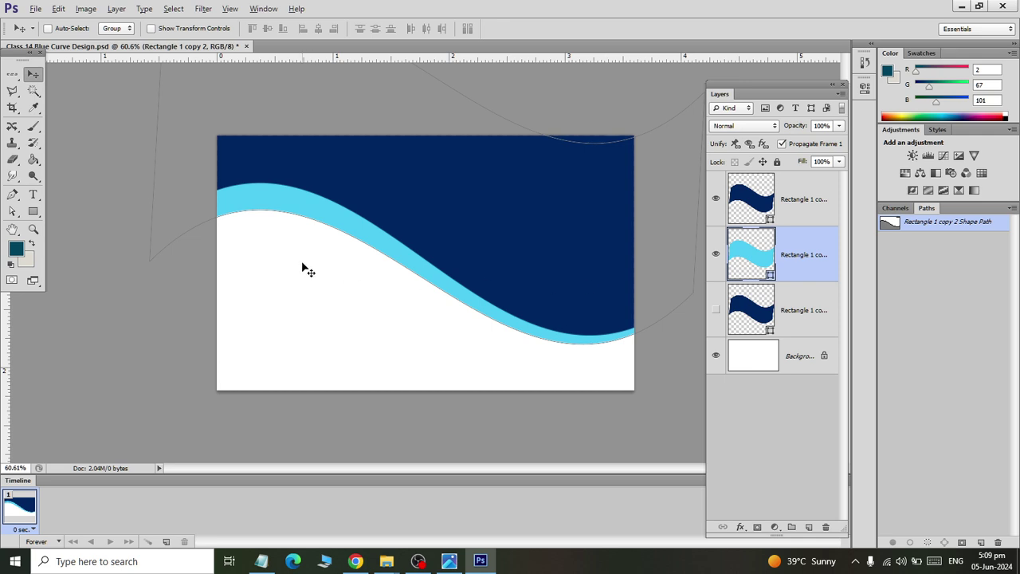
Undo a trial merge of the wave shapes, then rasterize the light-blue band layer
shift+click(812, 204)
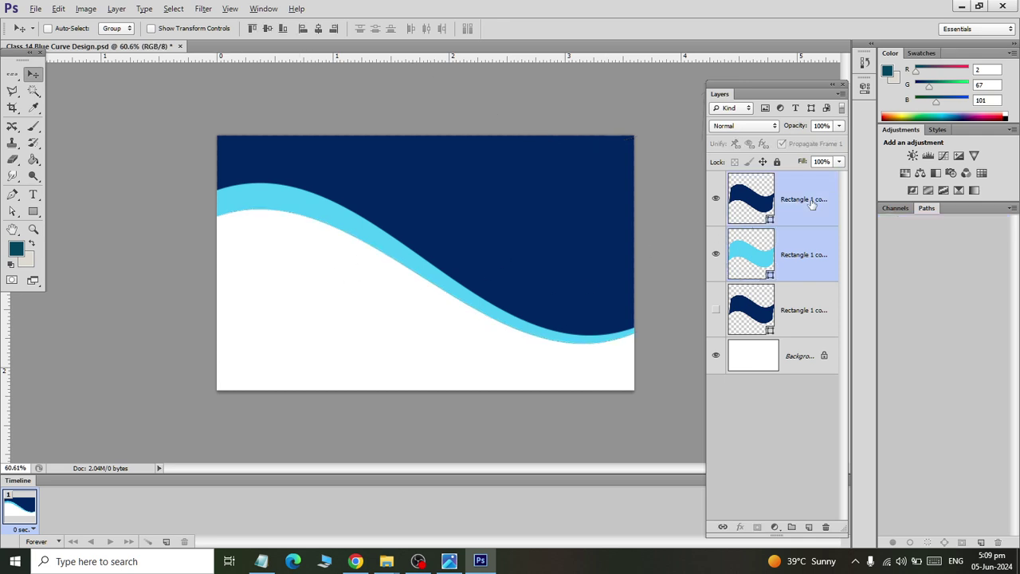
key(ctrl+e)
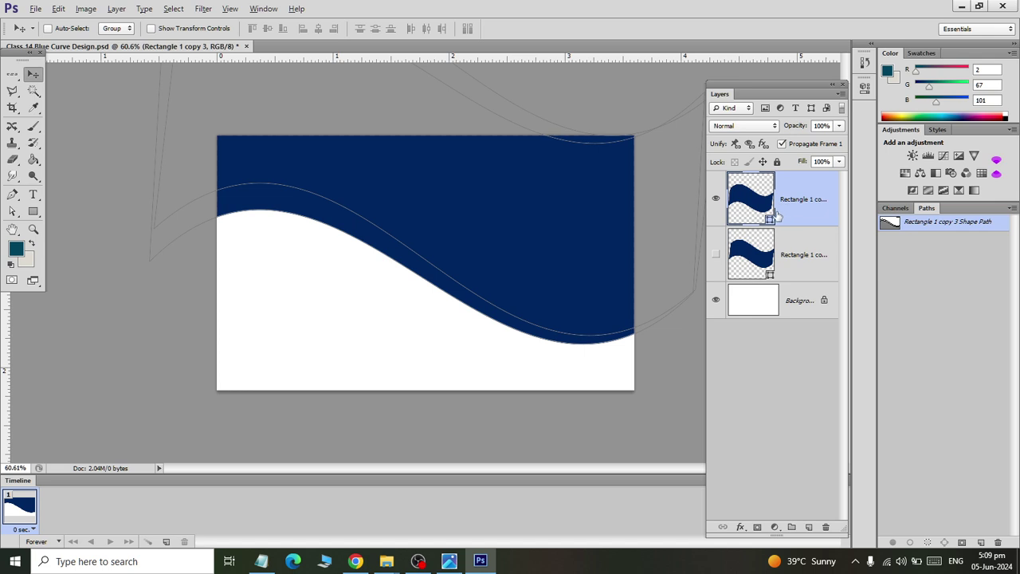
key(ctrl+z)
click(801, 250)
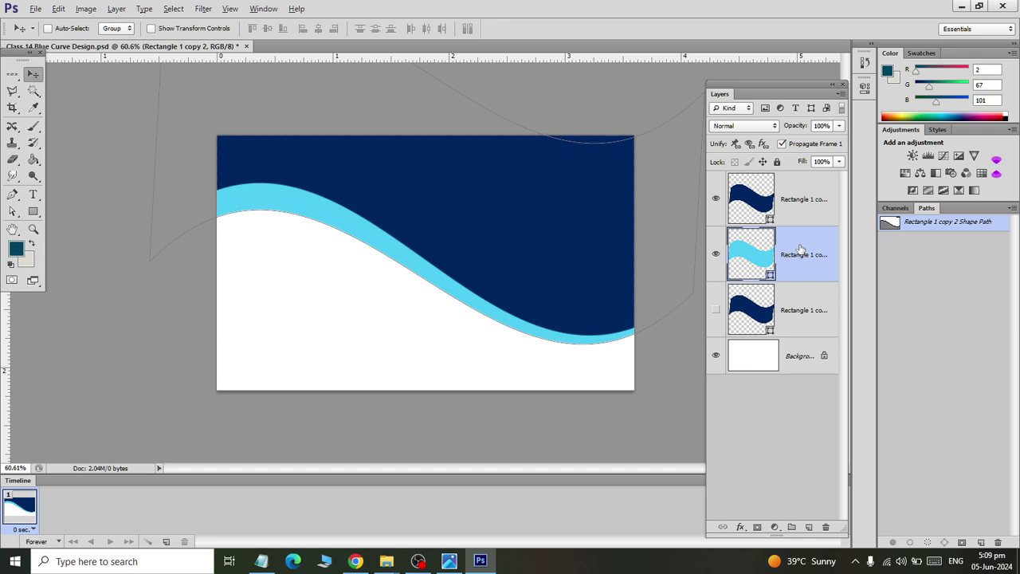
right_click(801, 250)
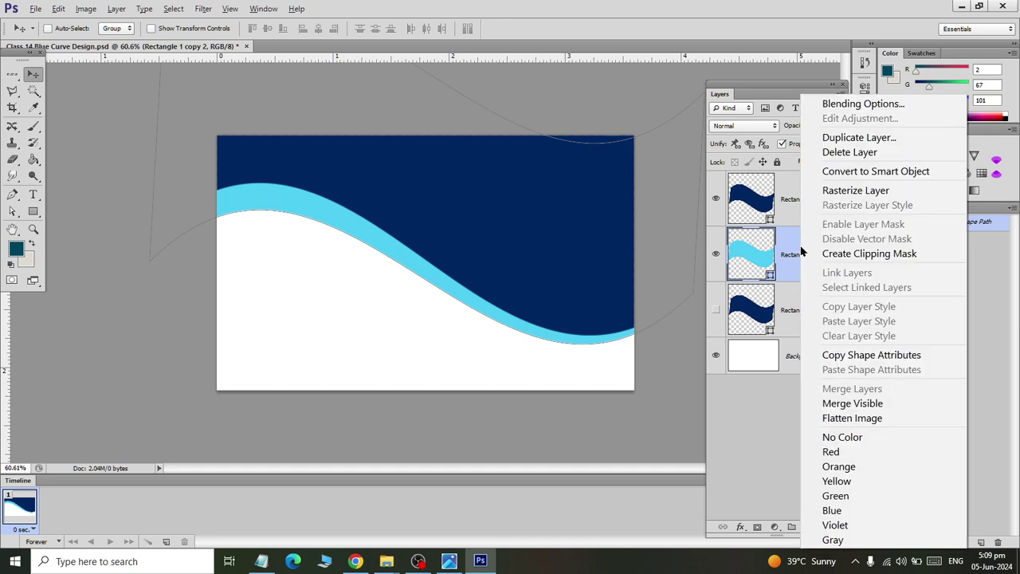
click(837, 192)
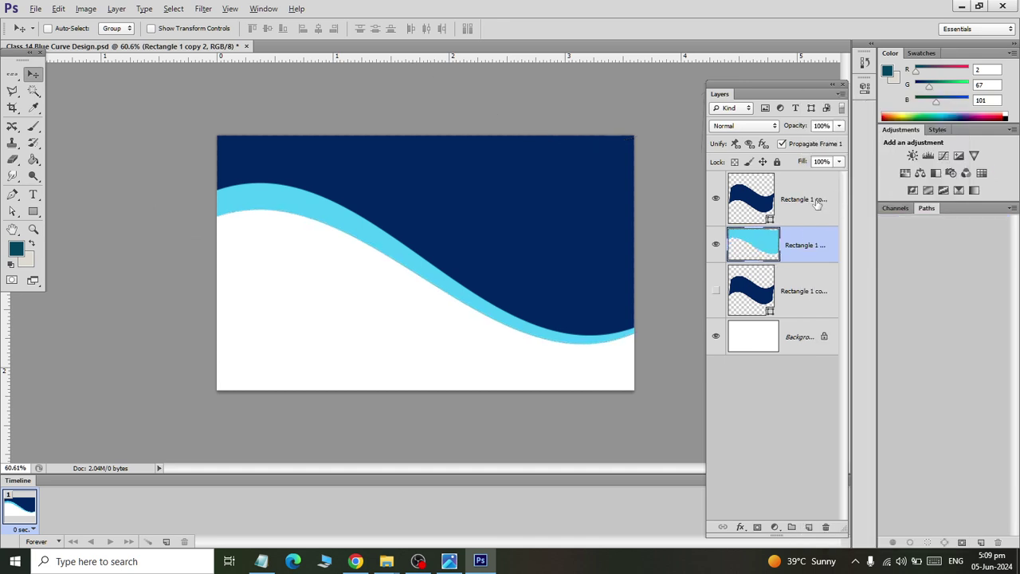
Rasterize the top navy wave layer and merge it with the light-blue band layer
click(815, 205)
right_click(815, 206)
click(832, 204)
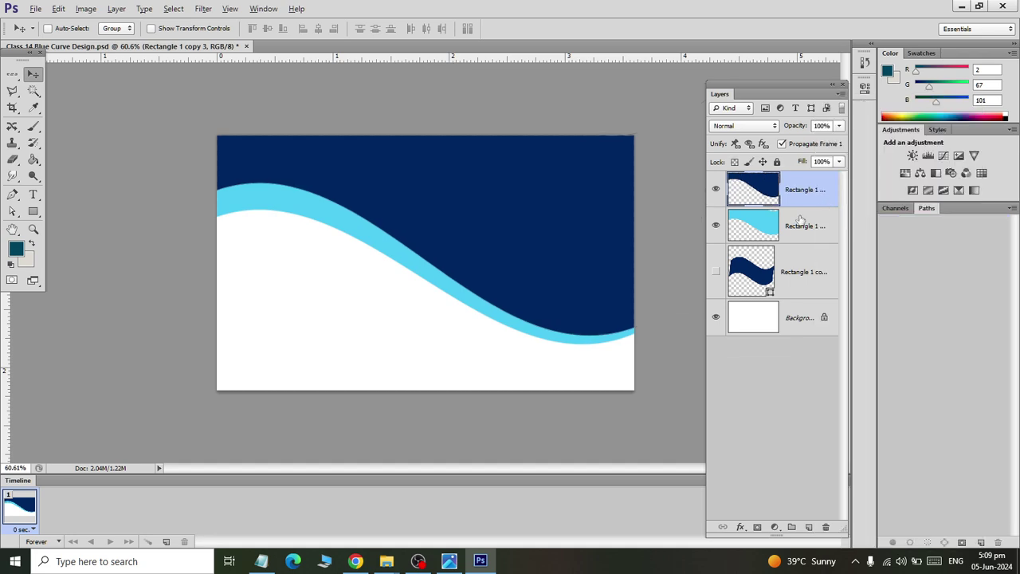
click(797, 225)
shift+click(805, 190)
key(ctrl+e)
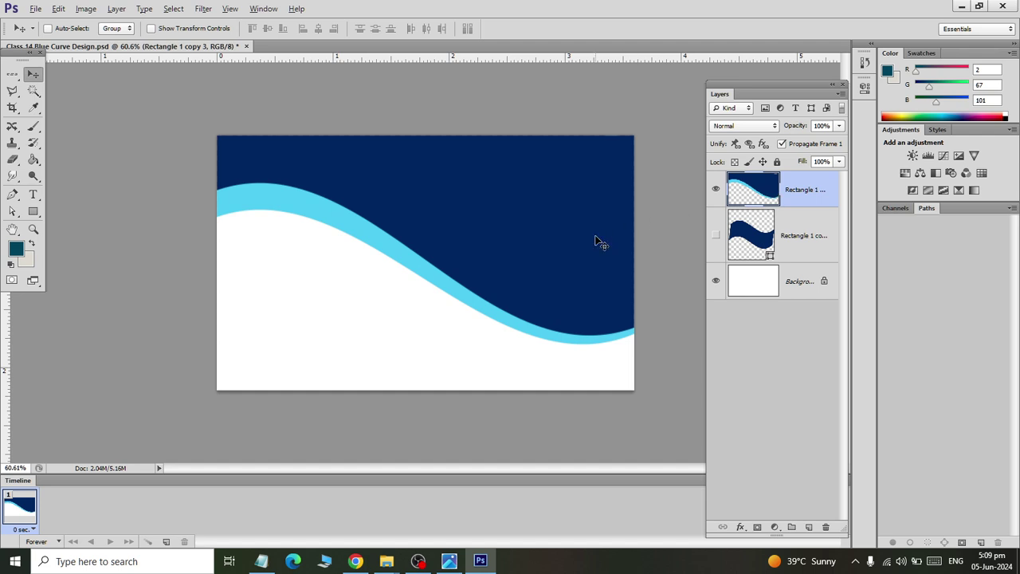
Select the light-blue band with the Magic Wand at Tolerance 32 and copy it onto Layer 1
click(33, 92)
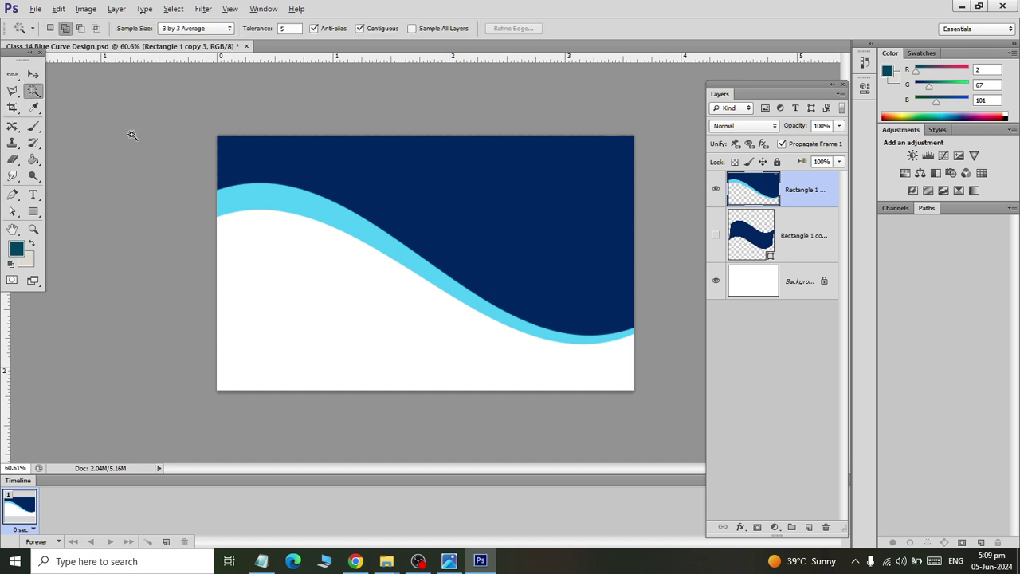
click(244, 202)
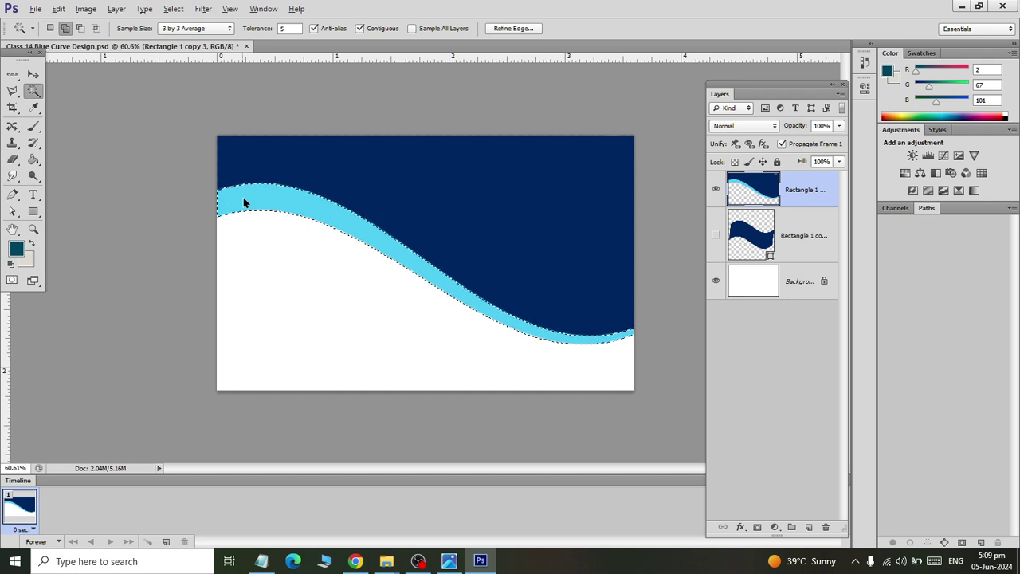
key(ctrl+d)
double_click(296, 30)
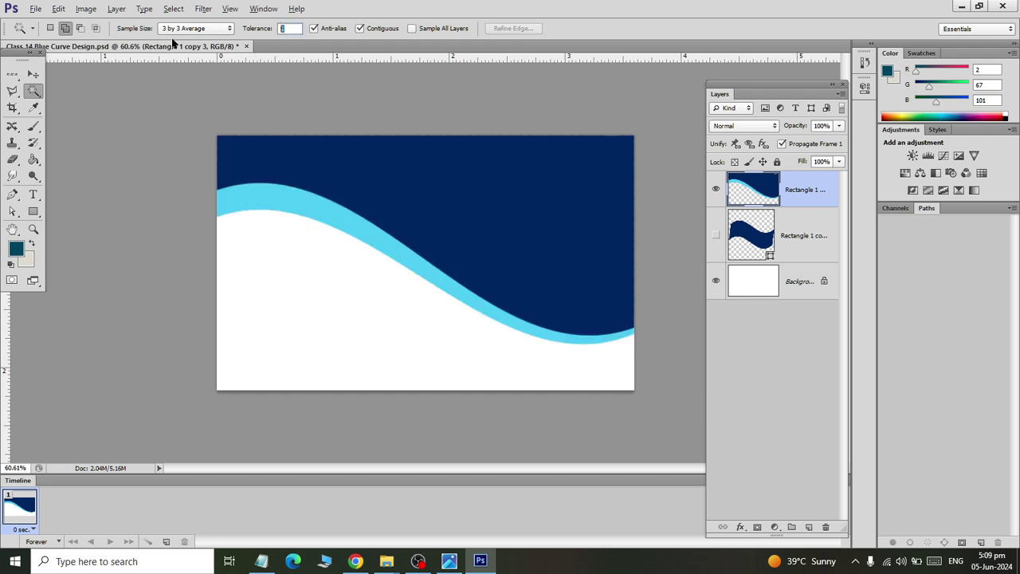
text(32)
click(286, 204)
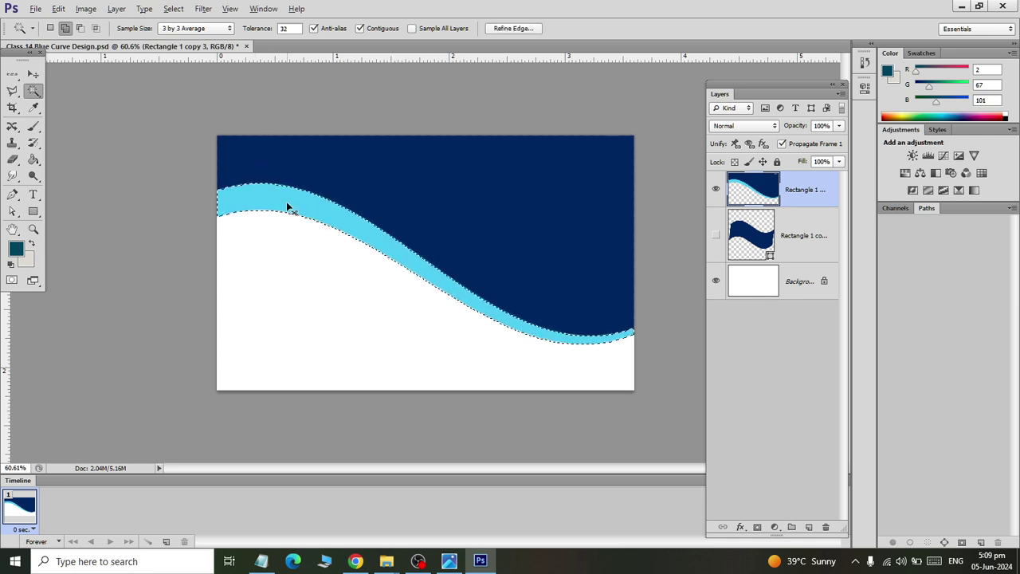
key(ctrl+j)
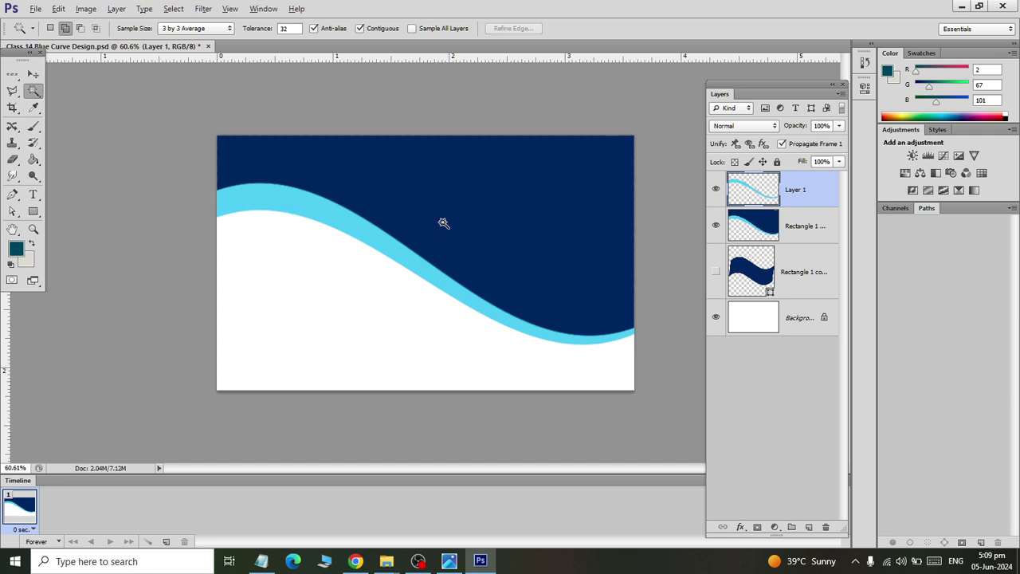
Hide merged Rectangle 1, show Rectangle 1 copy and move it above Rectangle 1
click(770, 229)
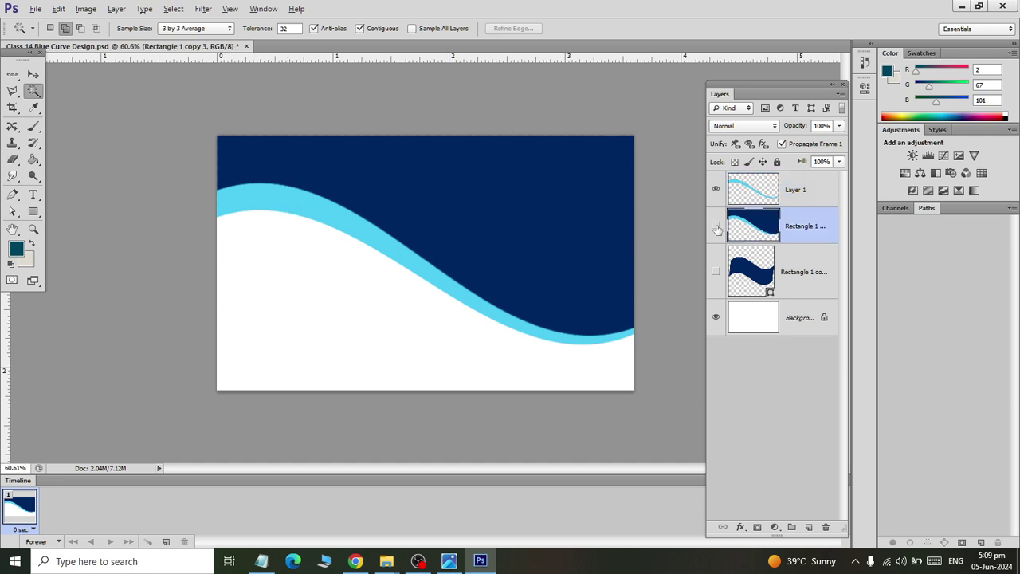
click(715, 226)
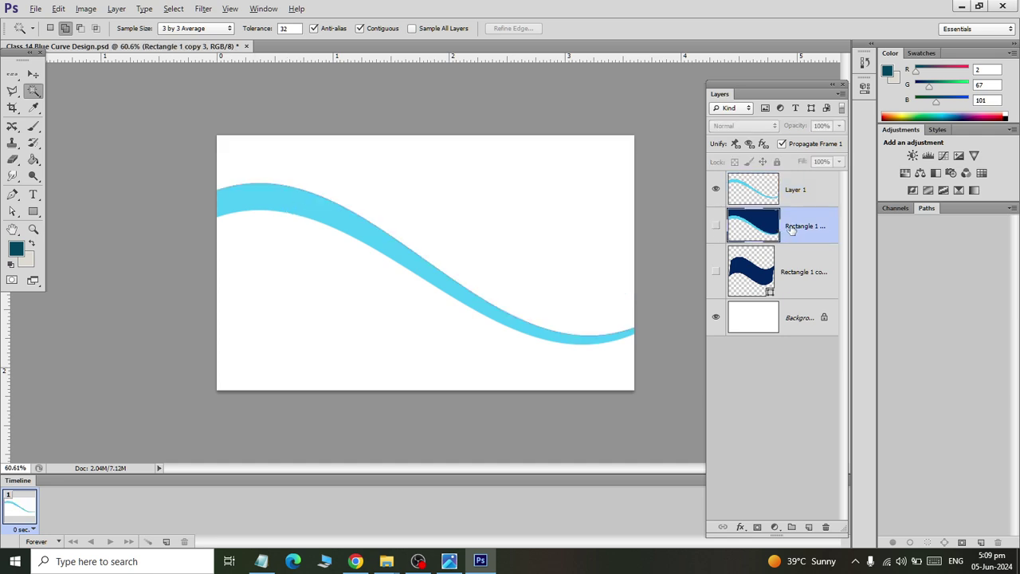
click(715, 271)
click(762, 278)
click(754, 198)
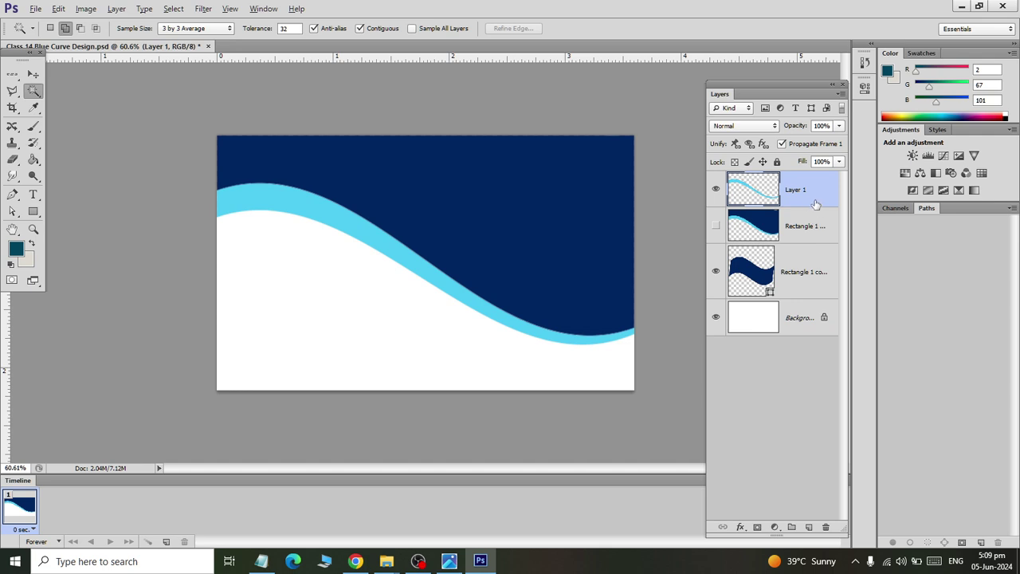
drag(761, 271, 771, 245)
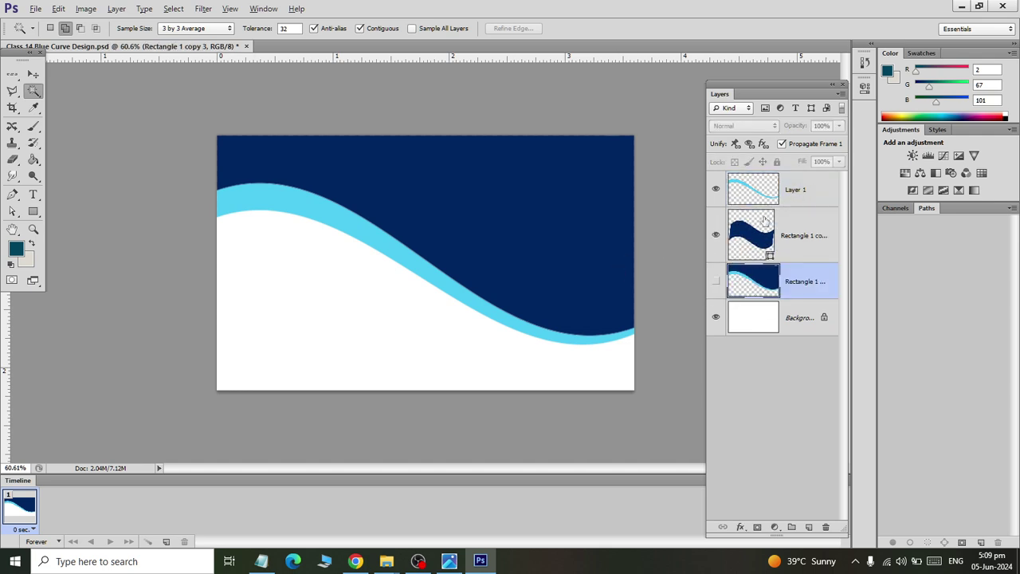
click(751, 197)
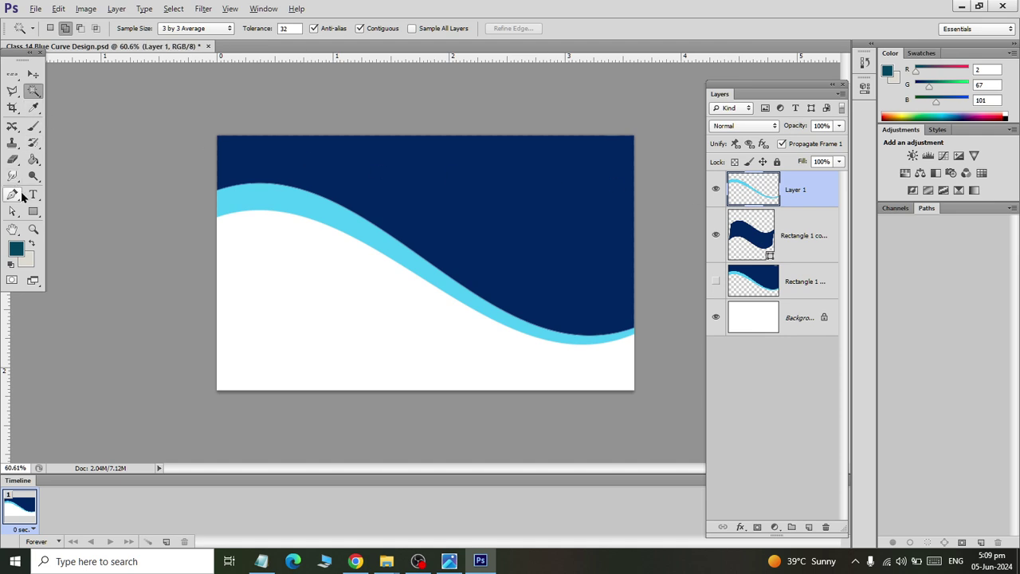
Rotate Layer 1's light-blue band about -4.07° around its bottom-right corner and apply
key(ctrl+t)
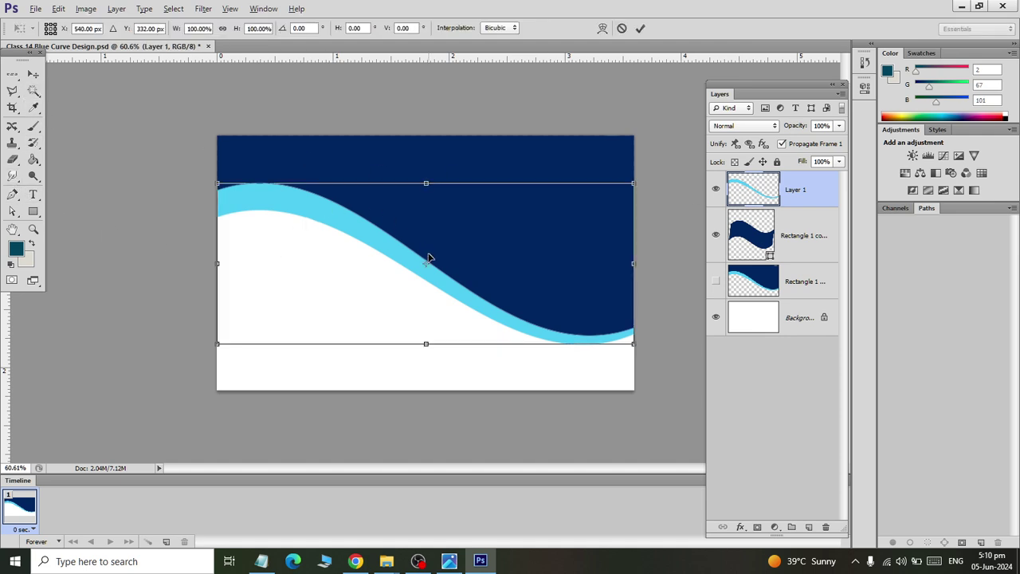
drag(428, 268, 636, 341)
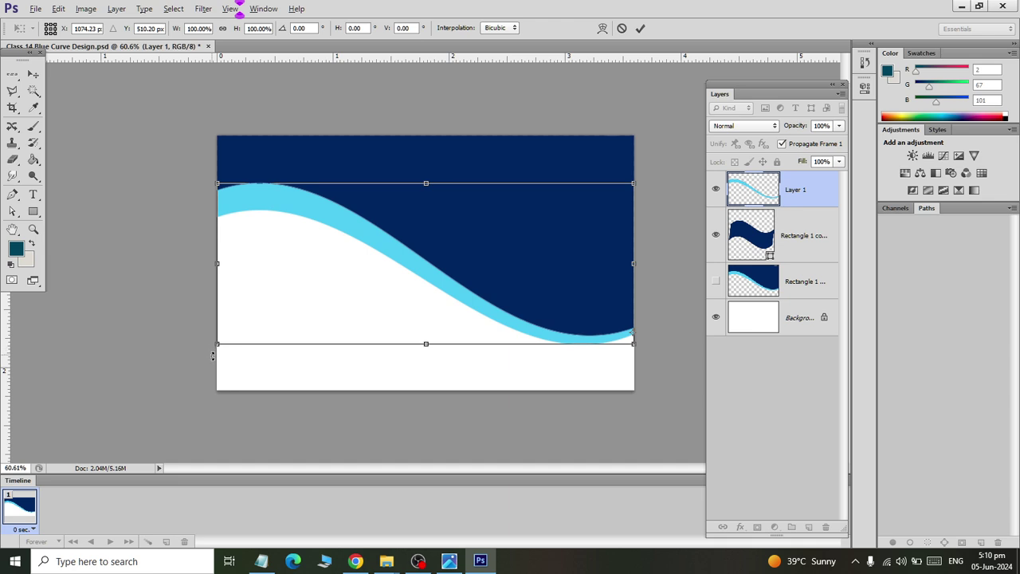
drag(212, 356, 228, 373)
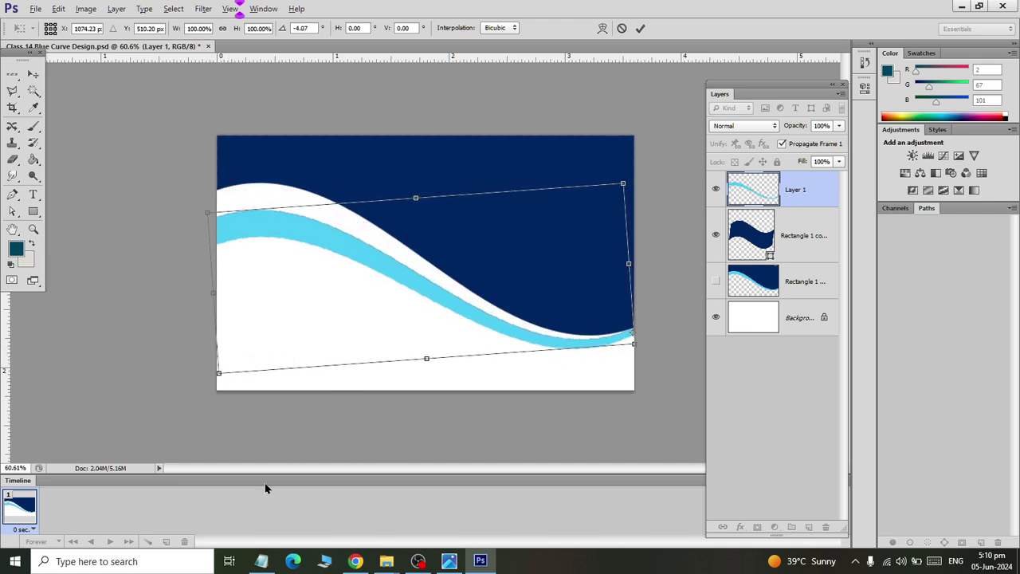
click(33, 73)
click(445, 217)
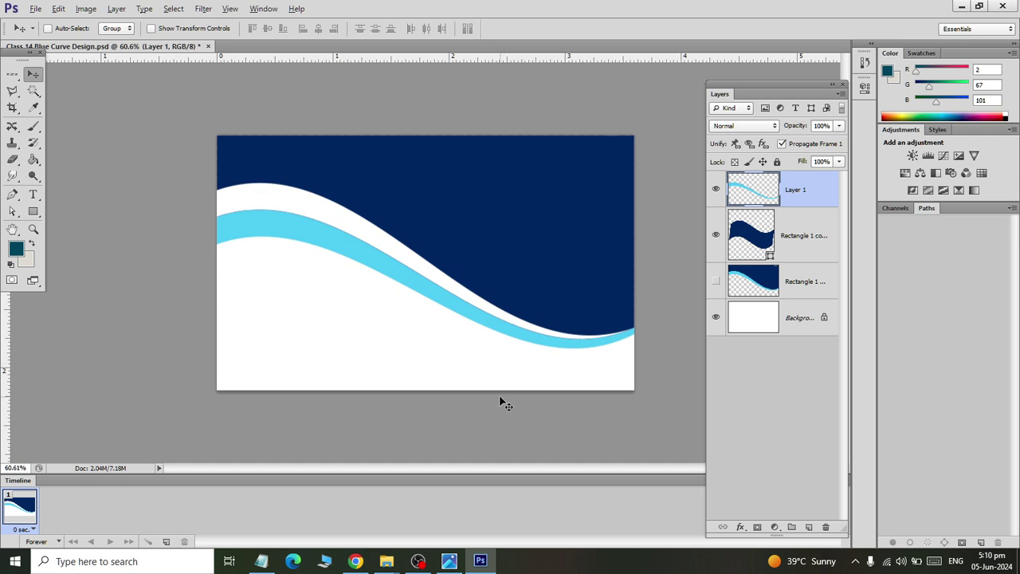
After checking the reference, nudge the light-blue band slightly down and save the design
key(alt+Tab)
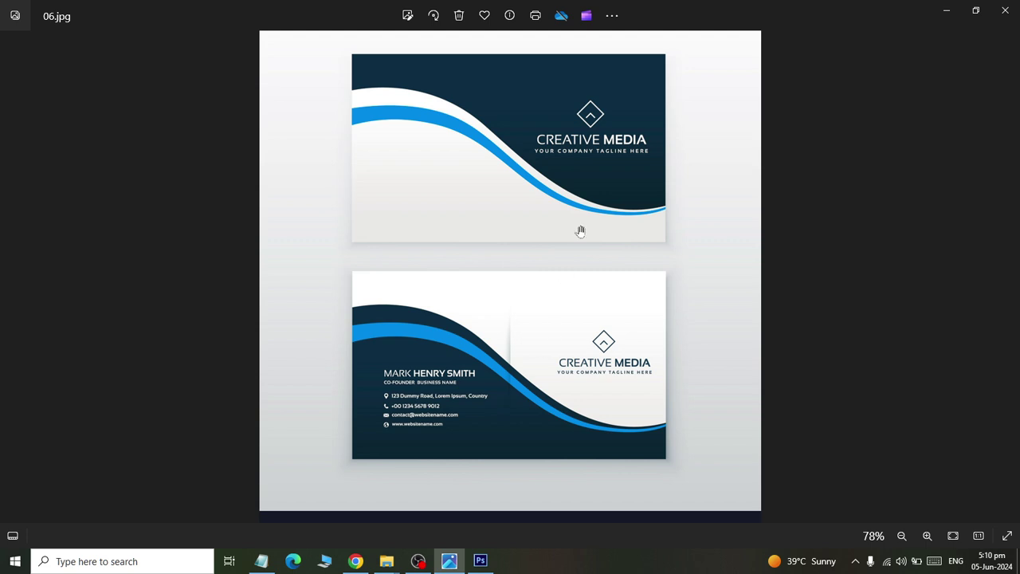
key(alt+Tab)
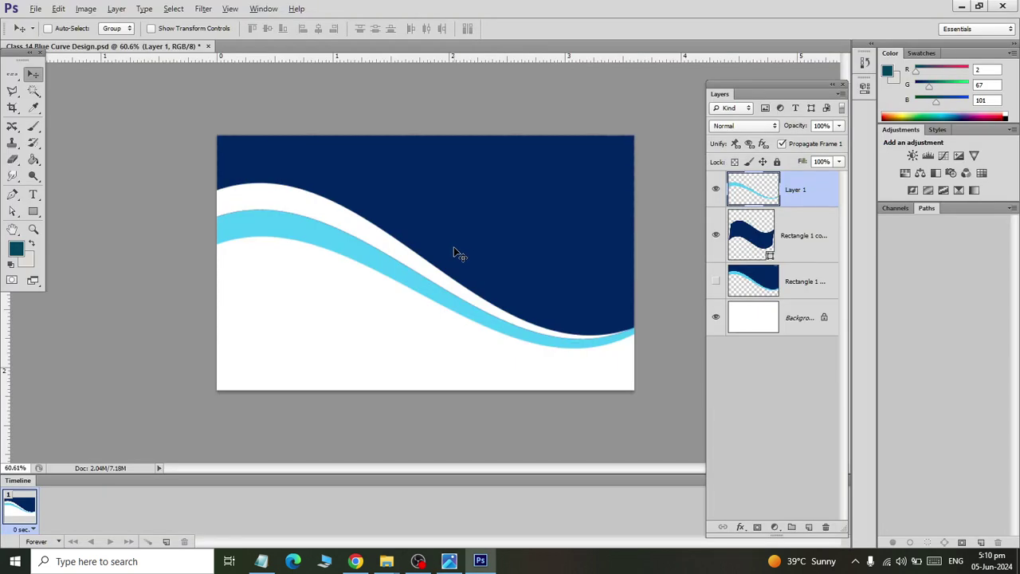
key(Down)
key(Down)
key(Down)
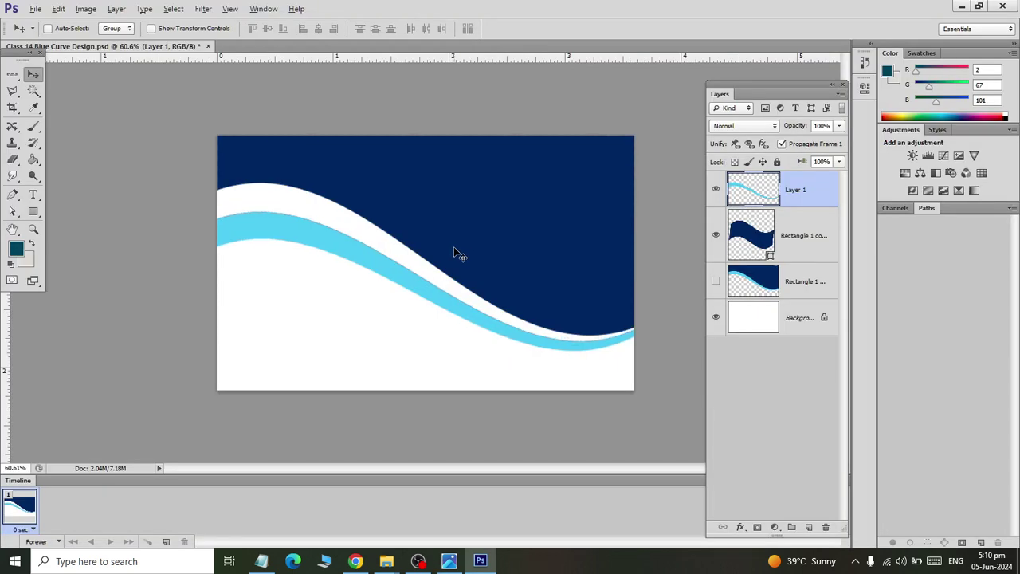
key(ctrl+s)
Compare against the 06.jpg reference, then bring up Save As for a new copy
key(alt+Tab)
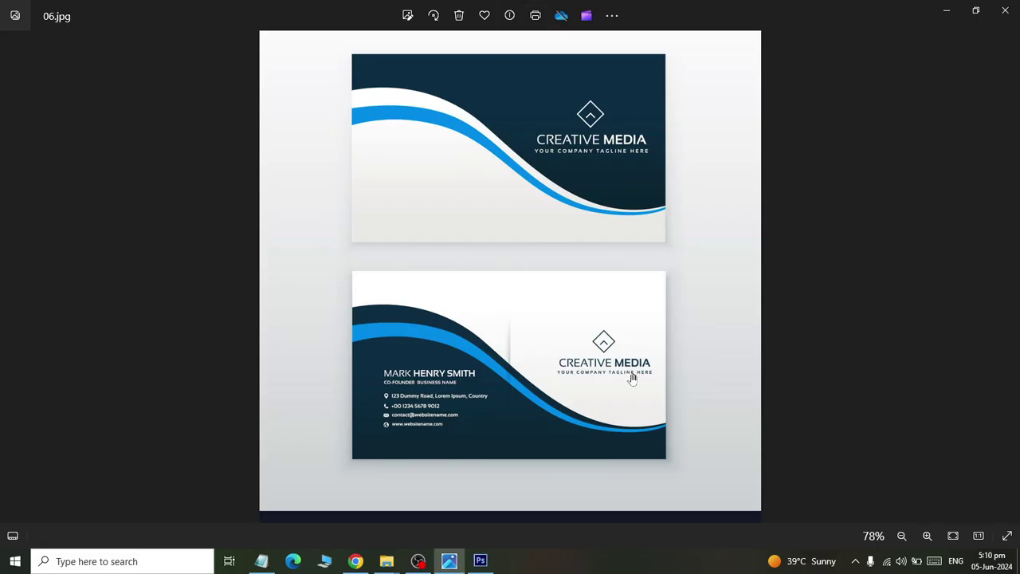
key(alt+Tab)
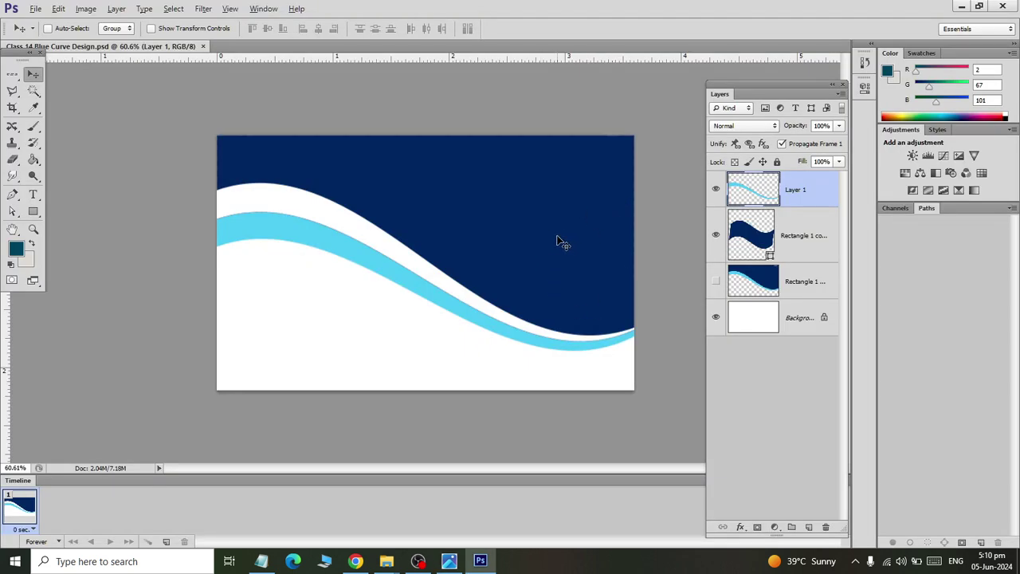
key(alt+Tab)
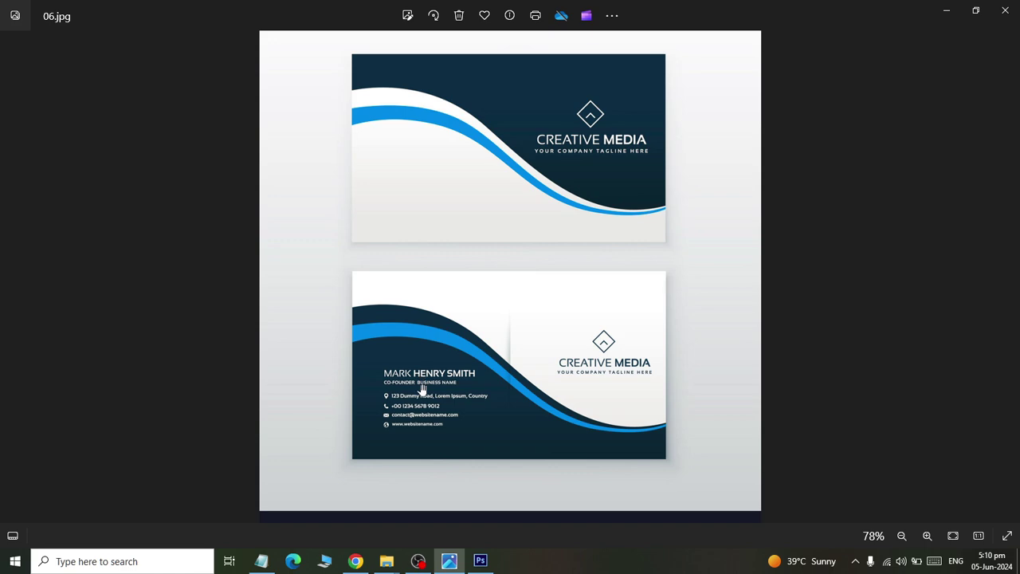
key(alt+Tab)
key(alt+f)
key(shift+ctrl+s)
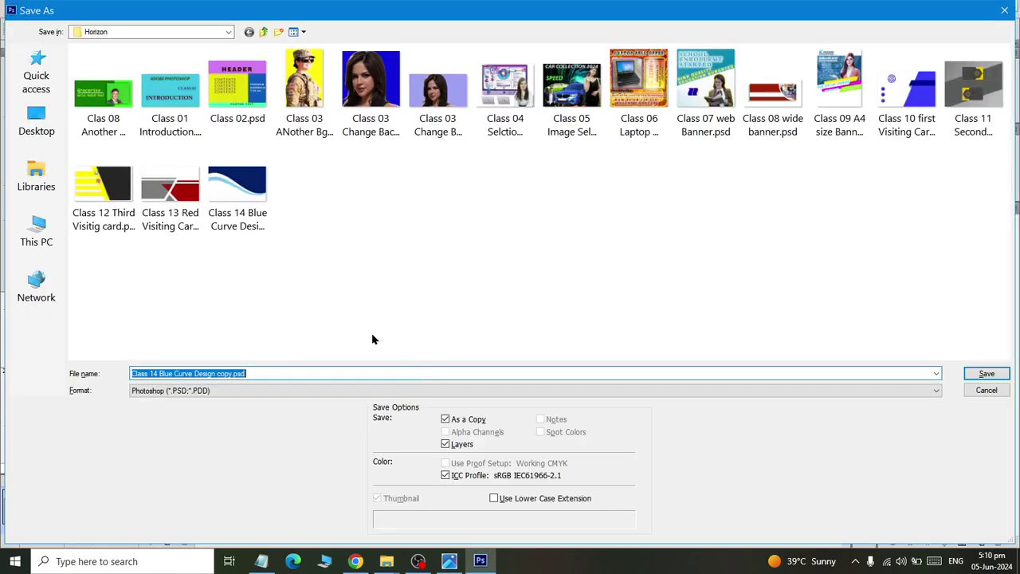
Save the design as a new PSD, replacing the 'copy' suffix in the file name
click(271, 372)
key(BackSpace)
key(BackSpace)
key(BackSpace)
key(BackSpace)
key(BackSpace)
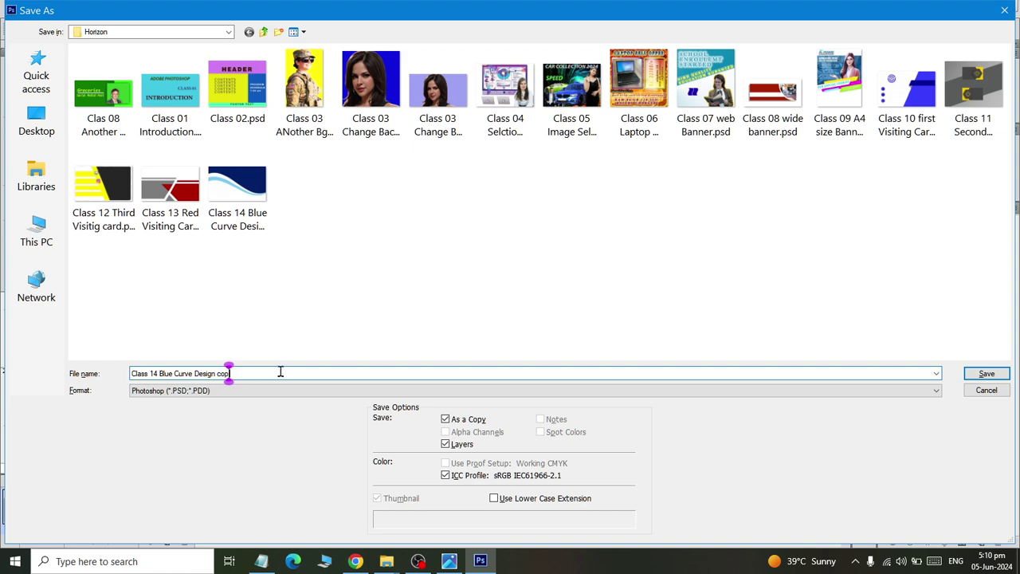
key(BackSpace)
key(BackSpace)
key(BackSpace)
text(final)
key(Return)
click(651, 171)
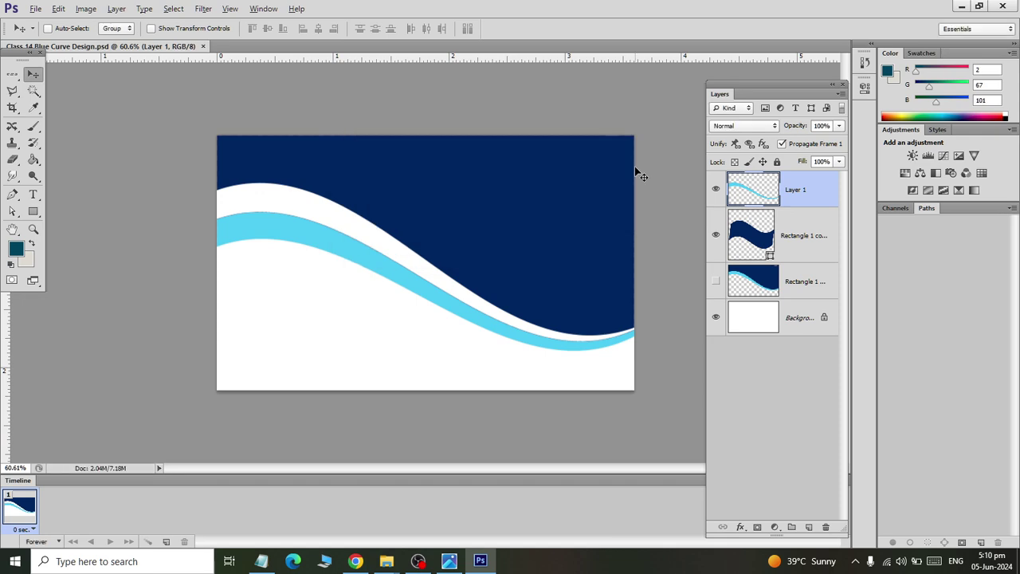
Switch between the design and the 06.jpg reference image to compare them
key(alt+Tab)
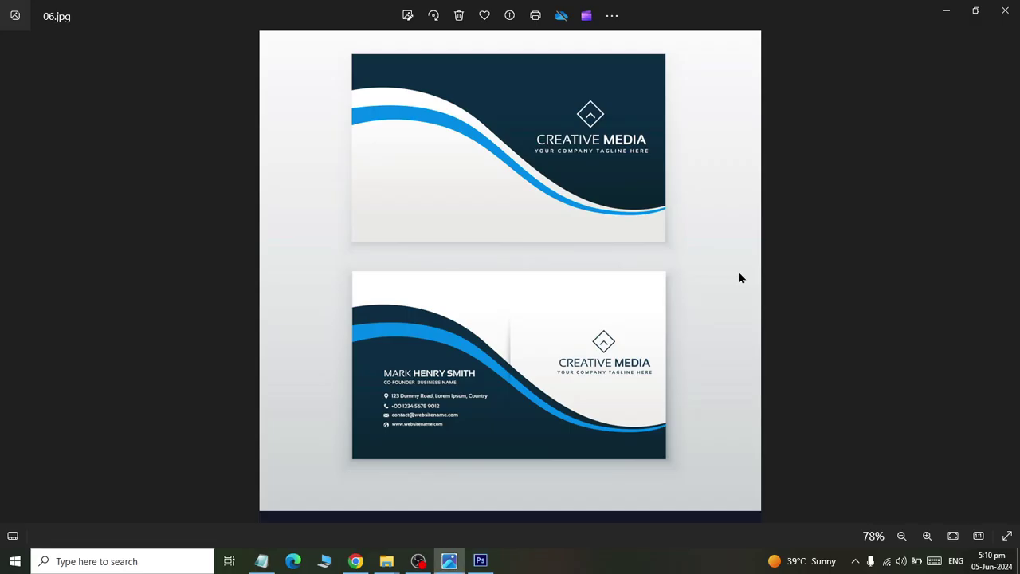
key(alt+Tab)
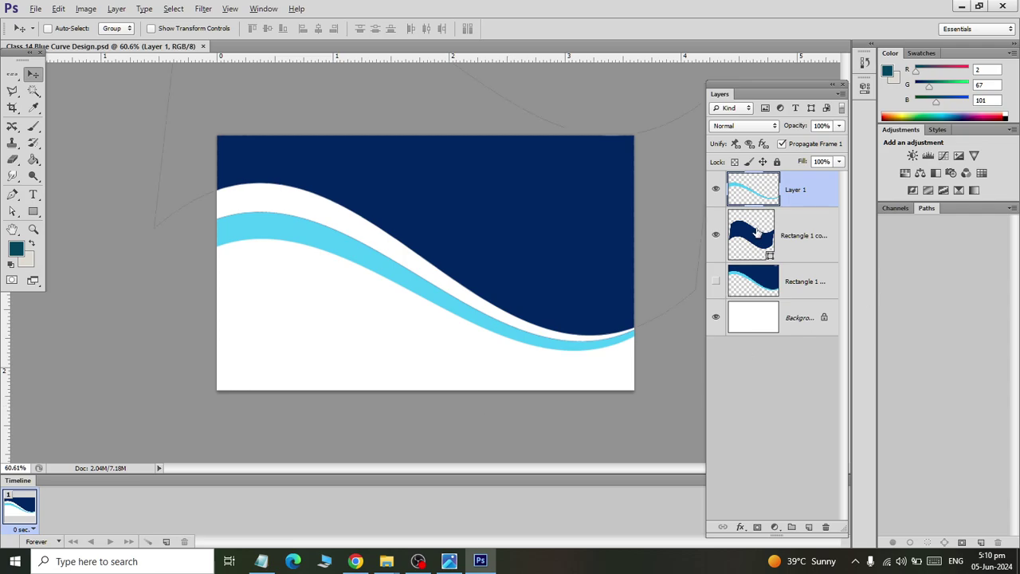
key(alt+Tab)
key(alt+Tab)
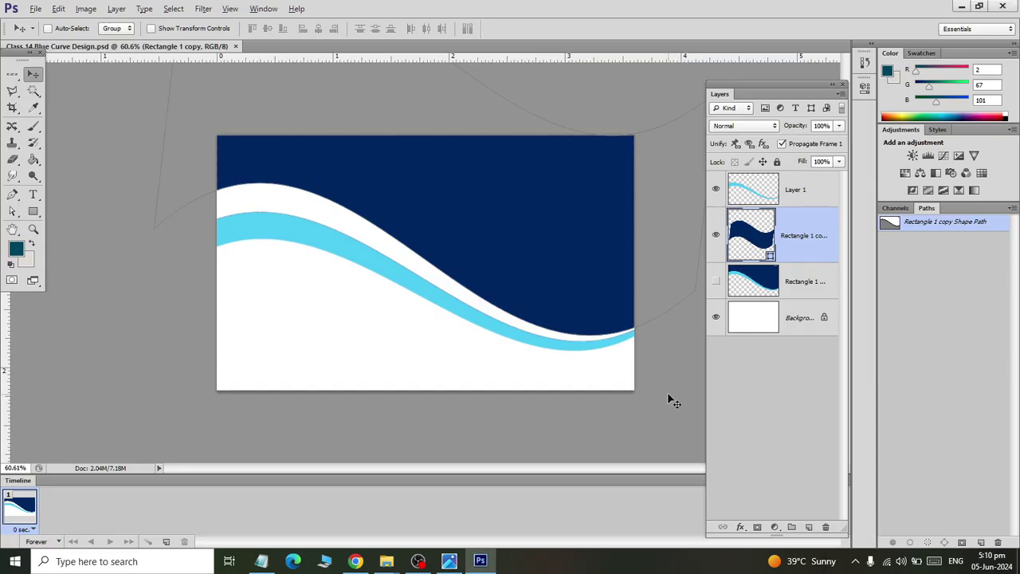
Flip the navy wave path horizontally and vertically via Edit > Transform Path
click(59, 9)
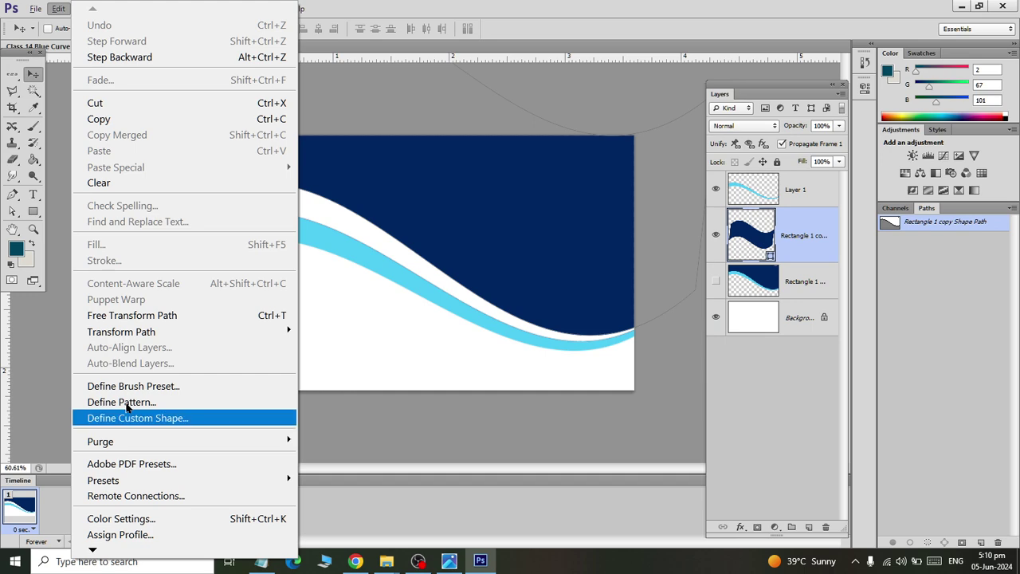
click(410, 520)
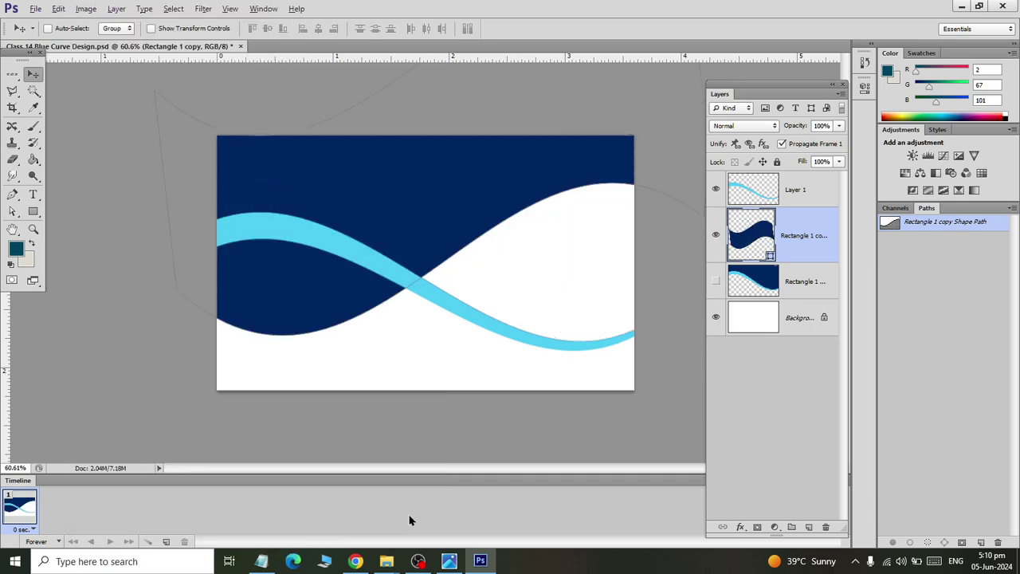
click(59, 9)
mouse_move(121, 331)
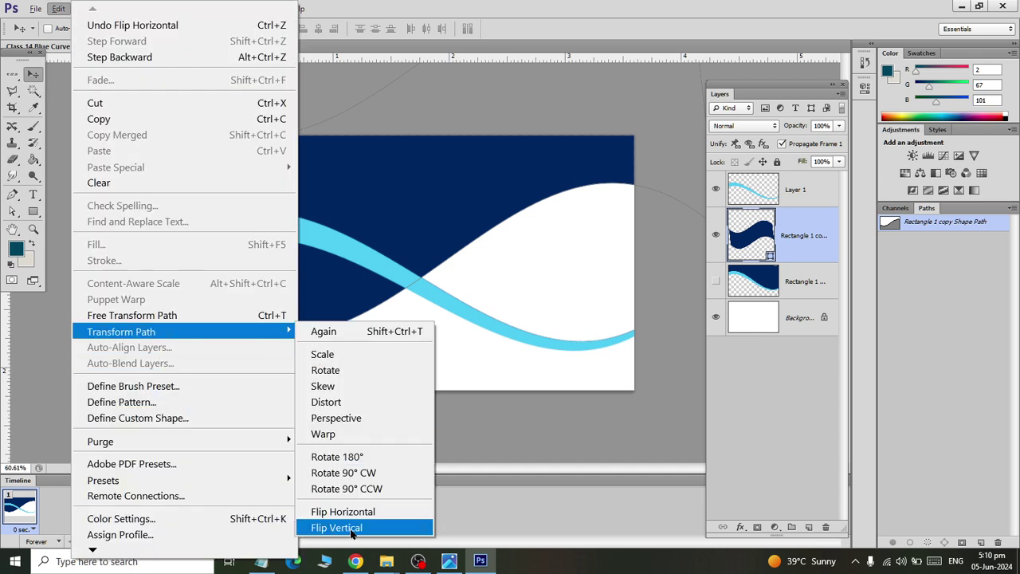
click(351, 527)
click(59, 8)
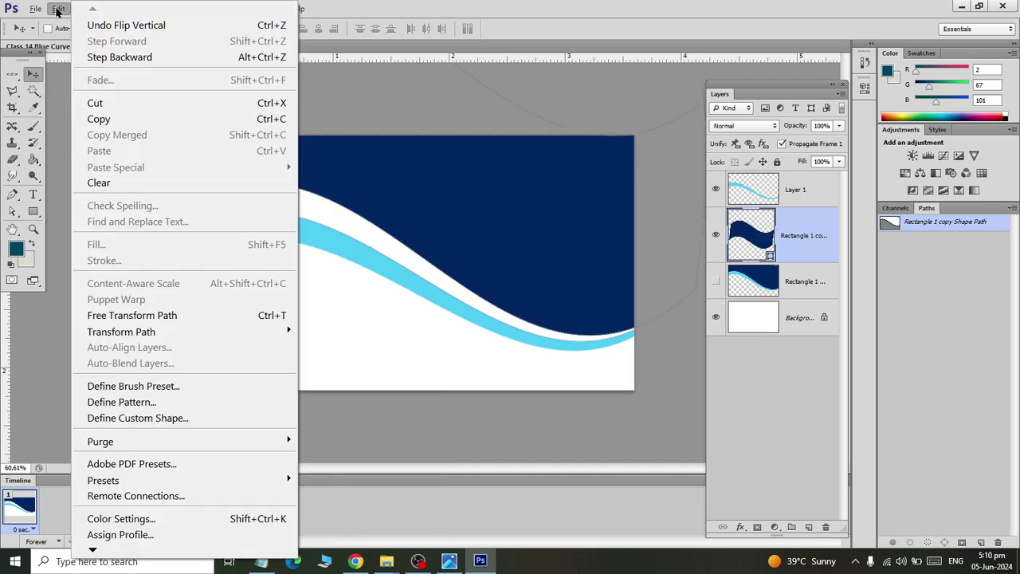
key(alt+Tab)
key(alt+Tab)
Flip the wave path horizontally and vertically again, checking it against the reference card
click(57, 11)
mouse_move(121, 331)
click(375, 513)
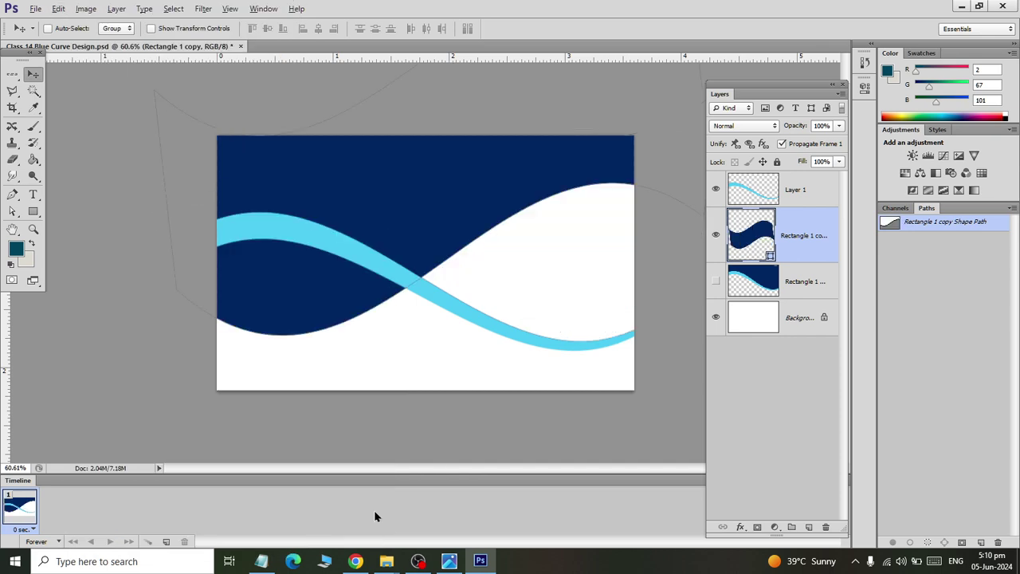
key(alt+Tab)
key(alt+Tab)
key(alt+Tab)
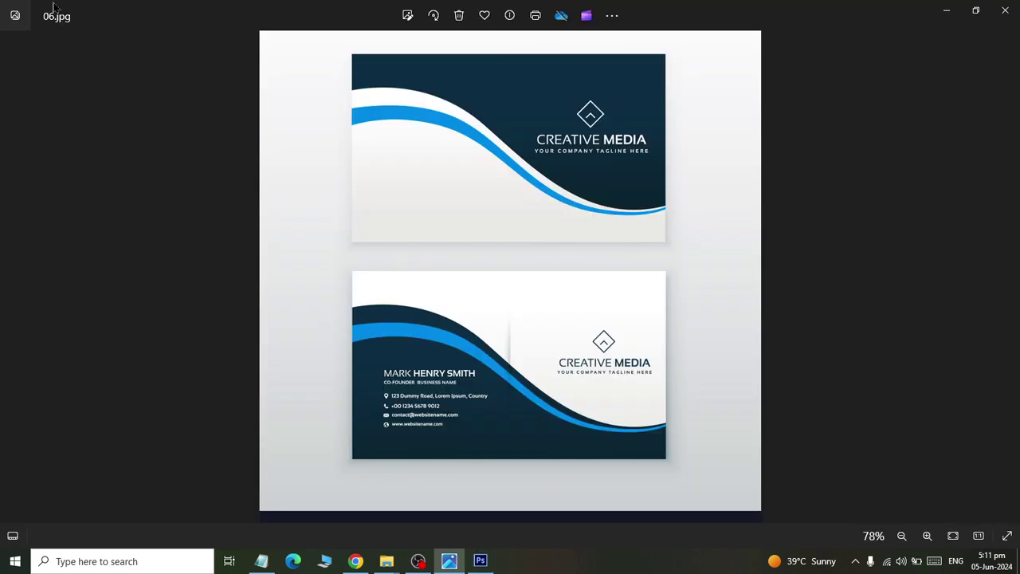
key(alt+Tab)
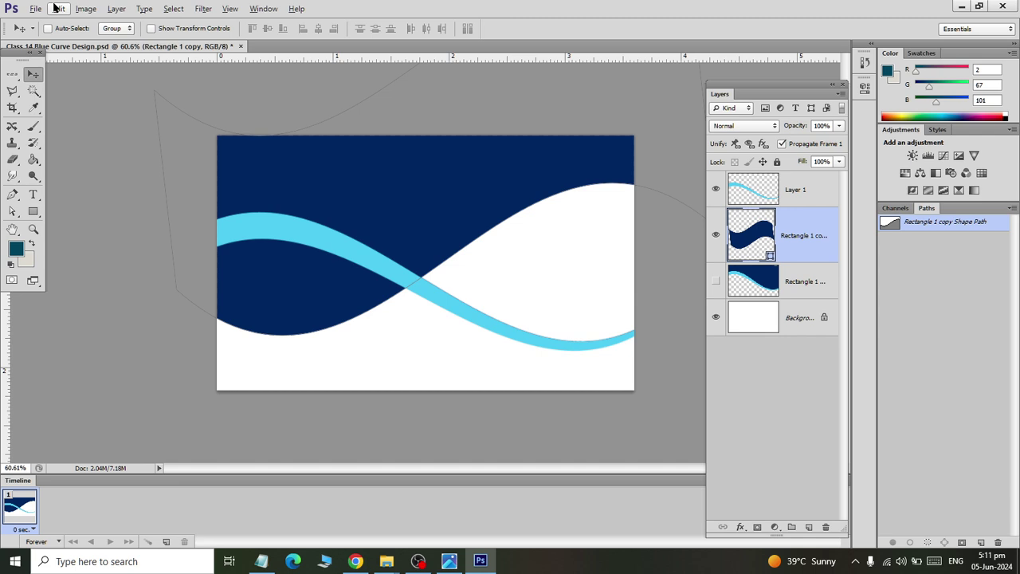
click(59, 11)
mouse_move(121, 332)
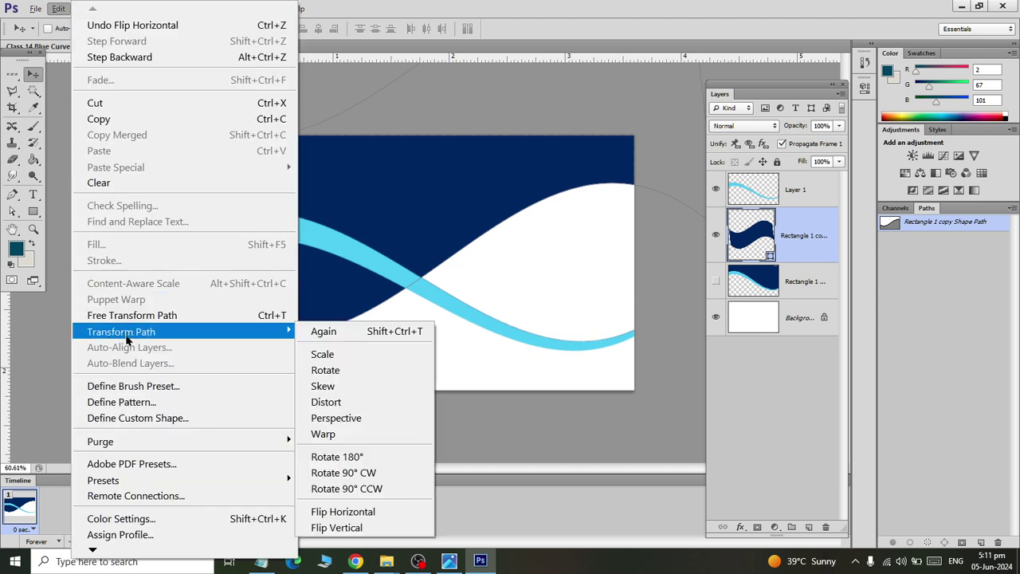
click(369, 528)
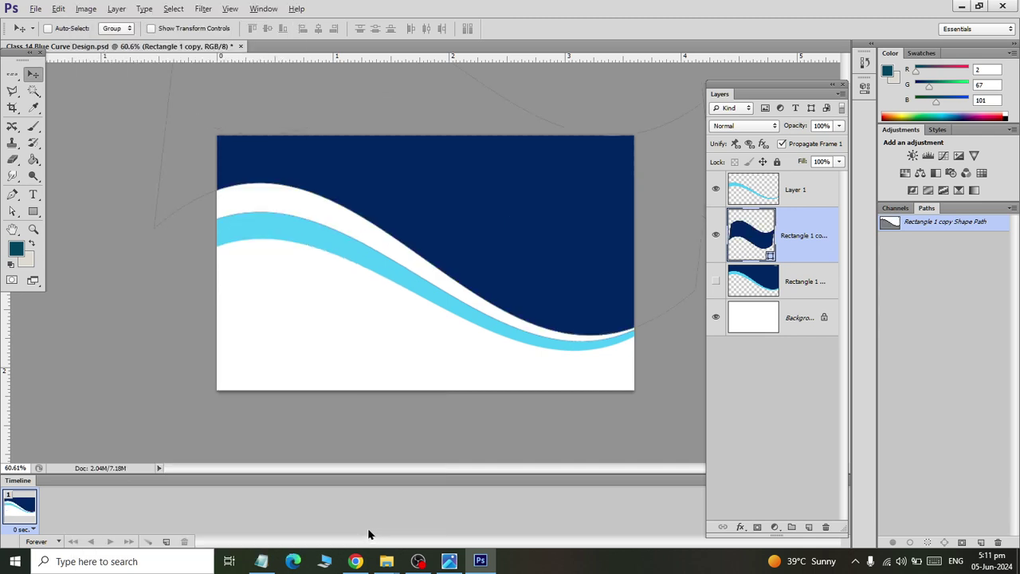
Try flipping the whole canvas horizontally, compare with the reference, then undo it
click(85, 9)
mouse_move(136, 159)
click(303, 229)
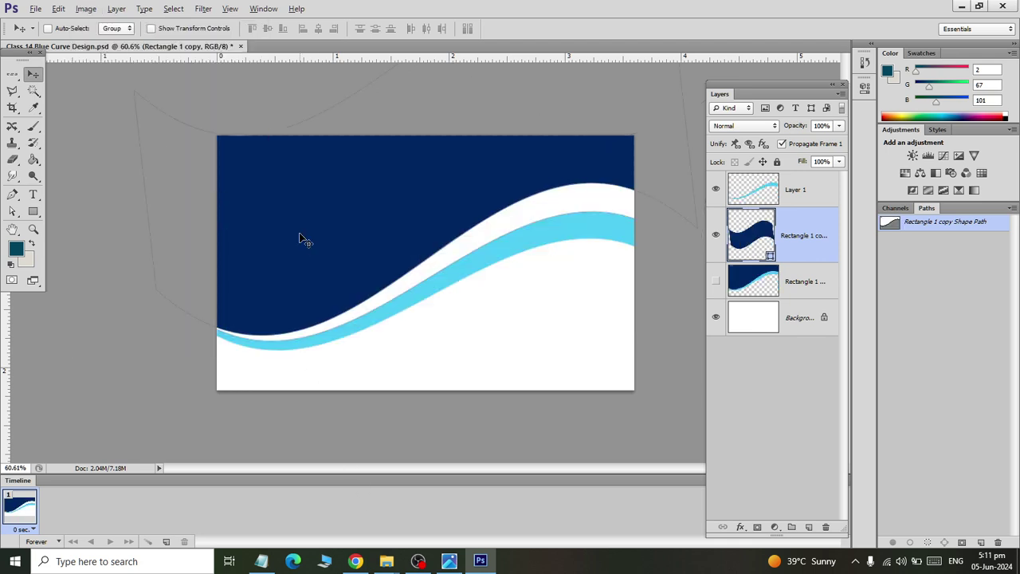
click(59, 9)
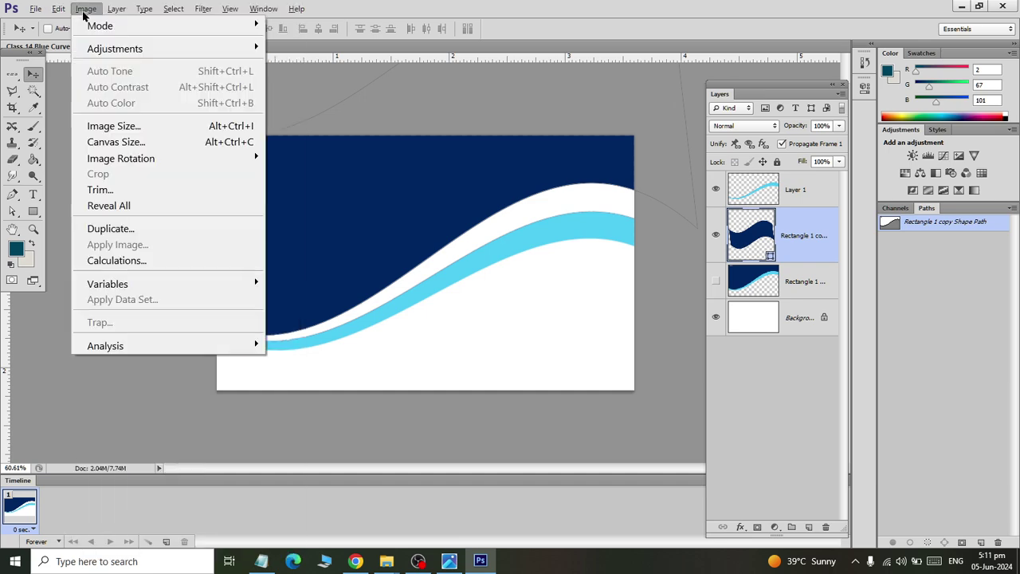
key(alt+Tab)
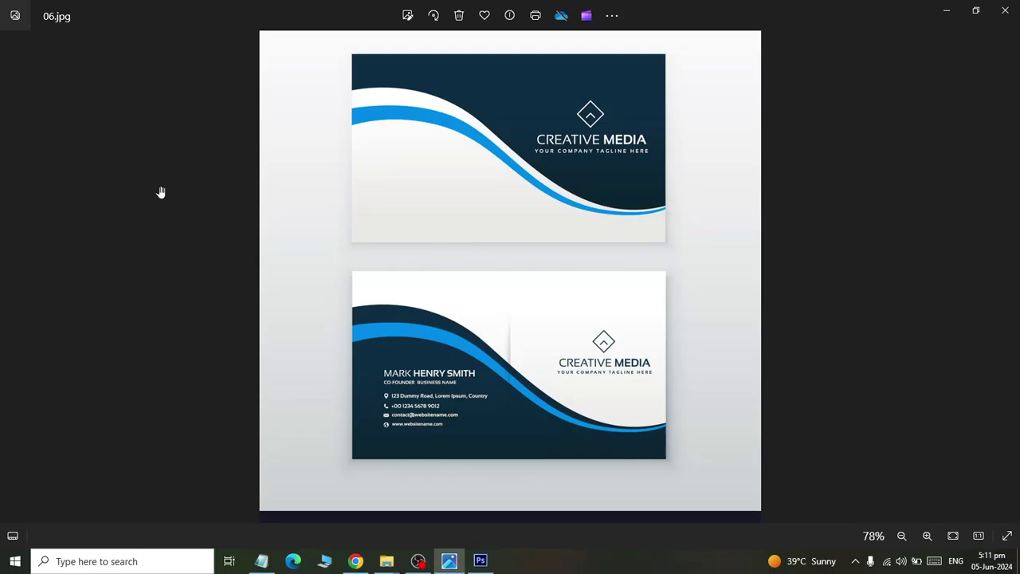
key(alt+Tab)
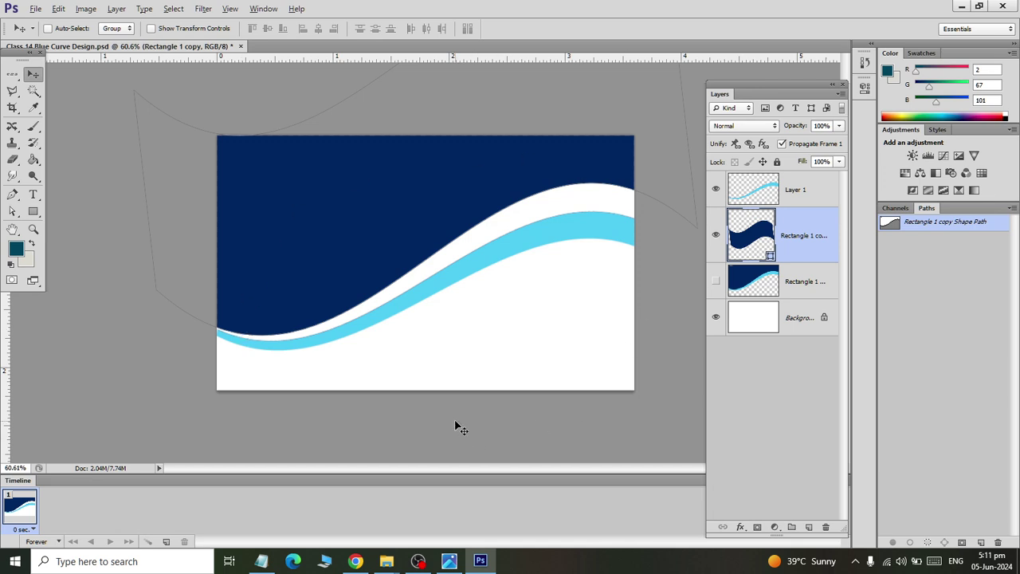
key(alt+Tab)
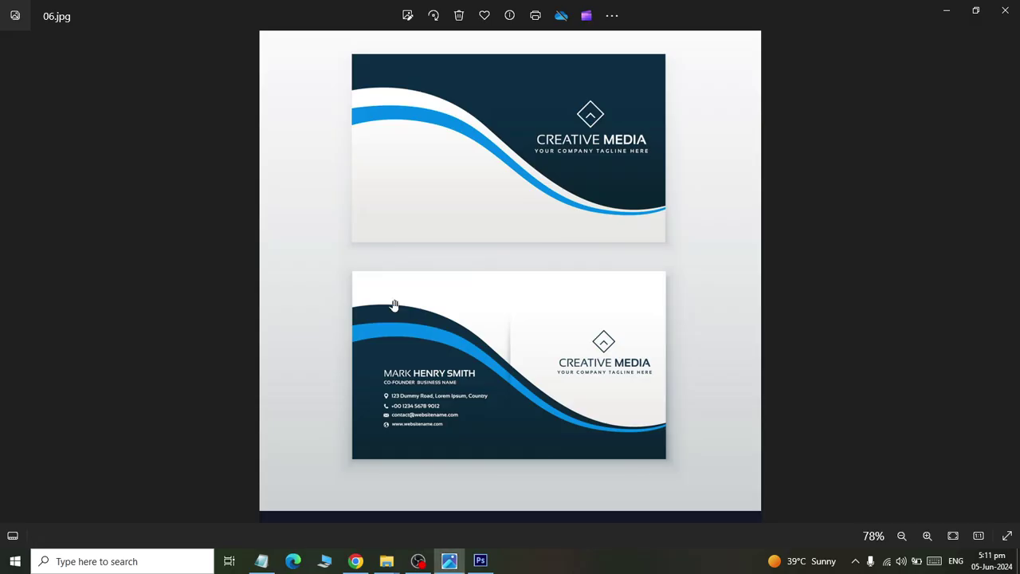
key(alt+Tab)
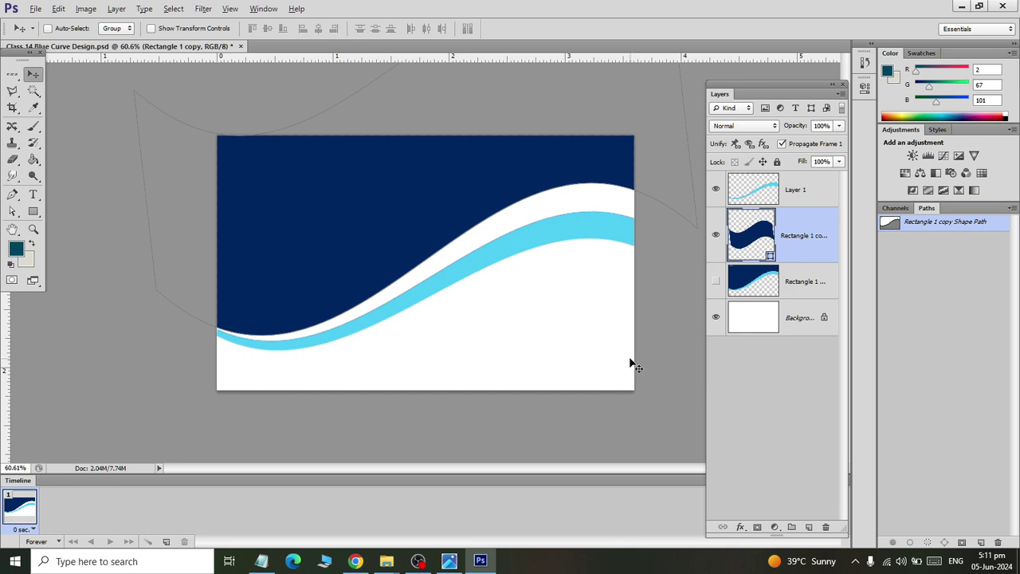
key(ctrl+z)
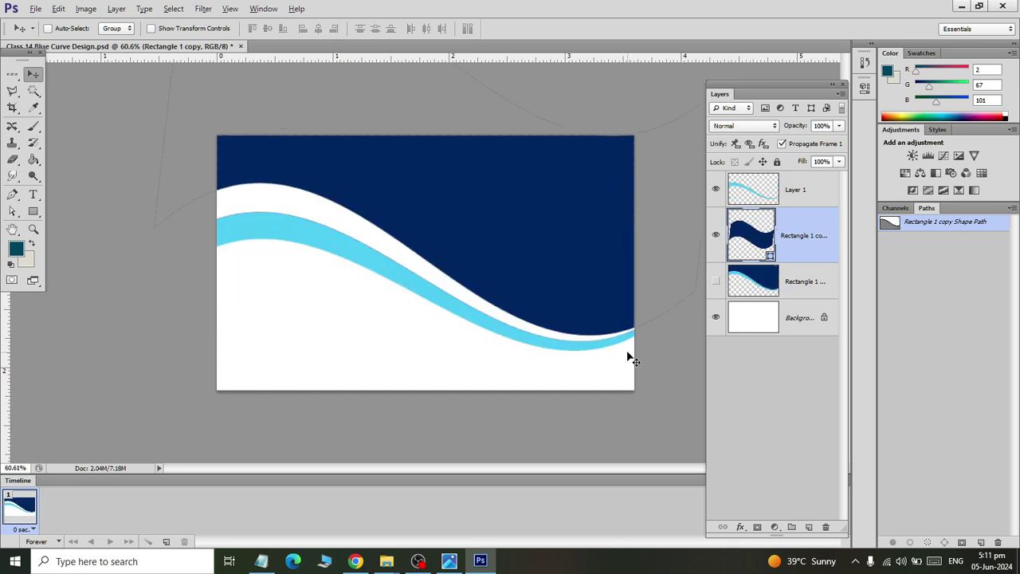
Flip the navy wave vertically and horizontally, then drag it down to fill the card's bottom
click(56, 10)
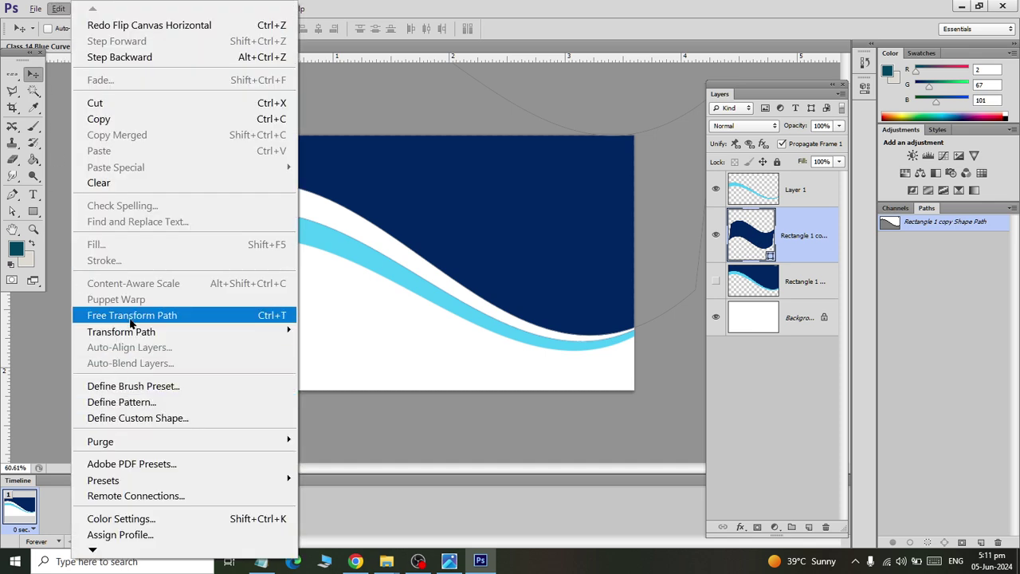
mouse_move(121, 332)
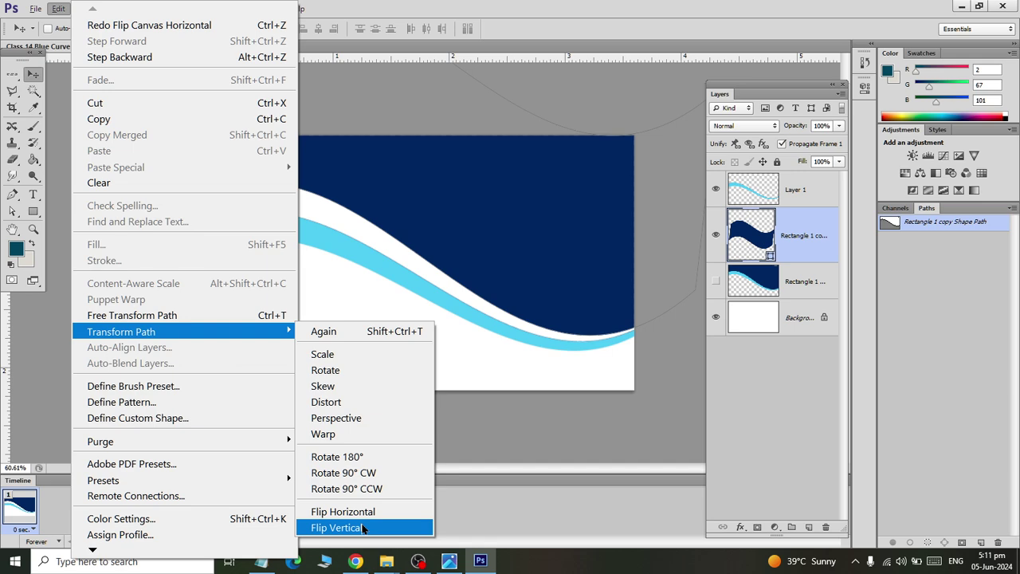
click(362, 528)
drag(389, 218, 385, 369)
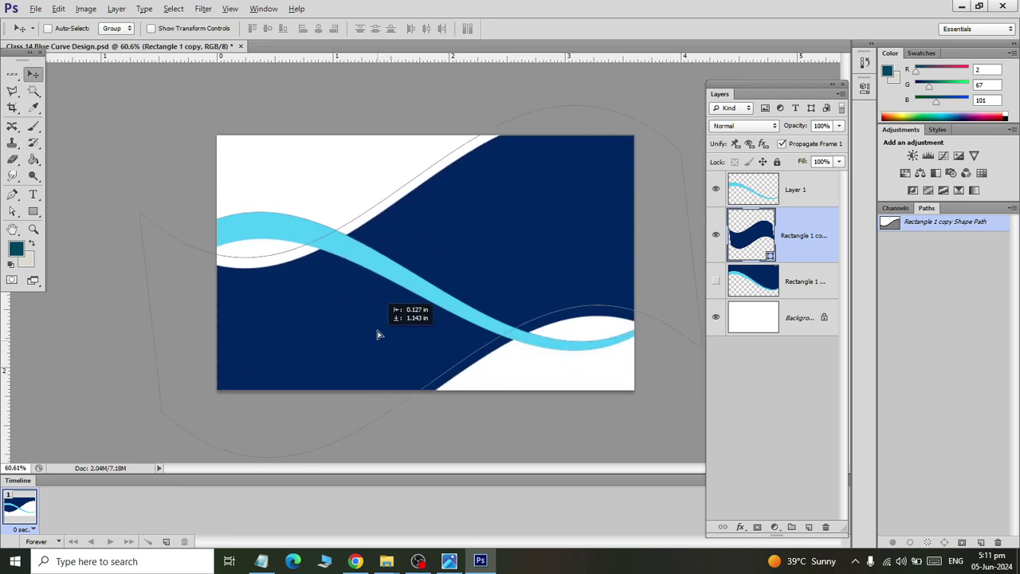
drag(385, 369, 375, 382)
key(ctrl+z)
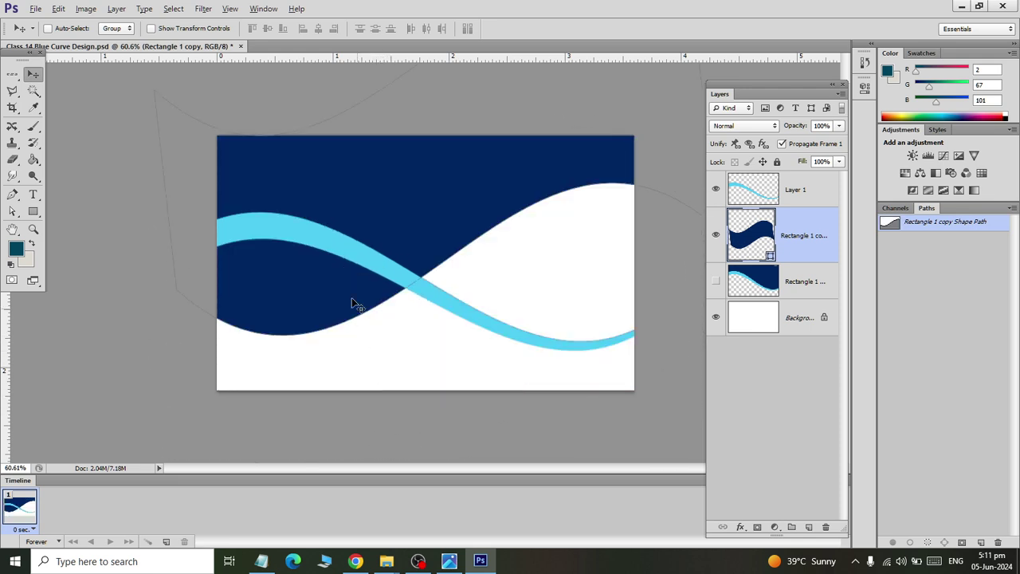
click(58, 9)
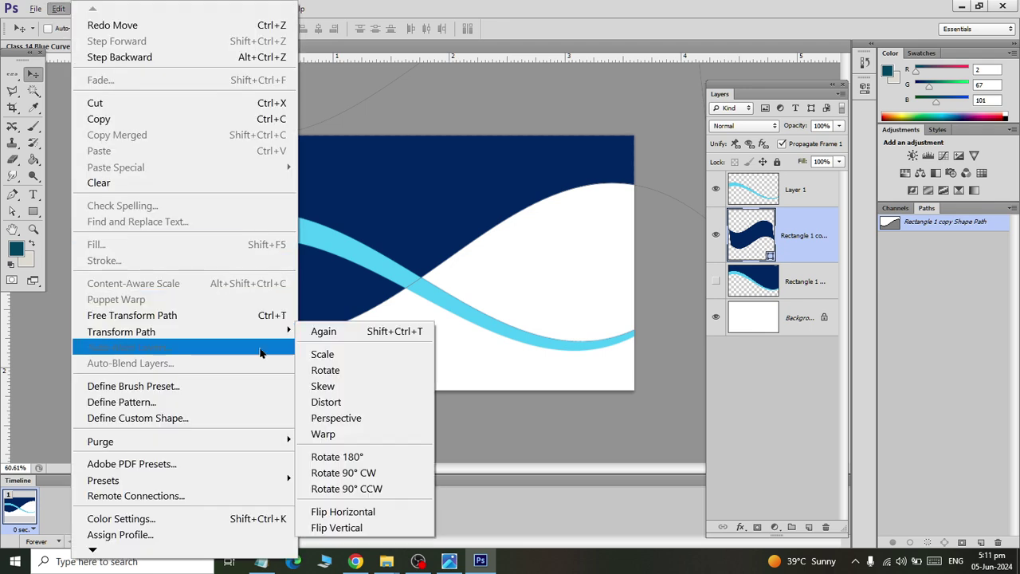
click(355, 508)
drag(336, 204, 333, 393)
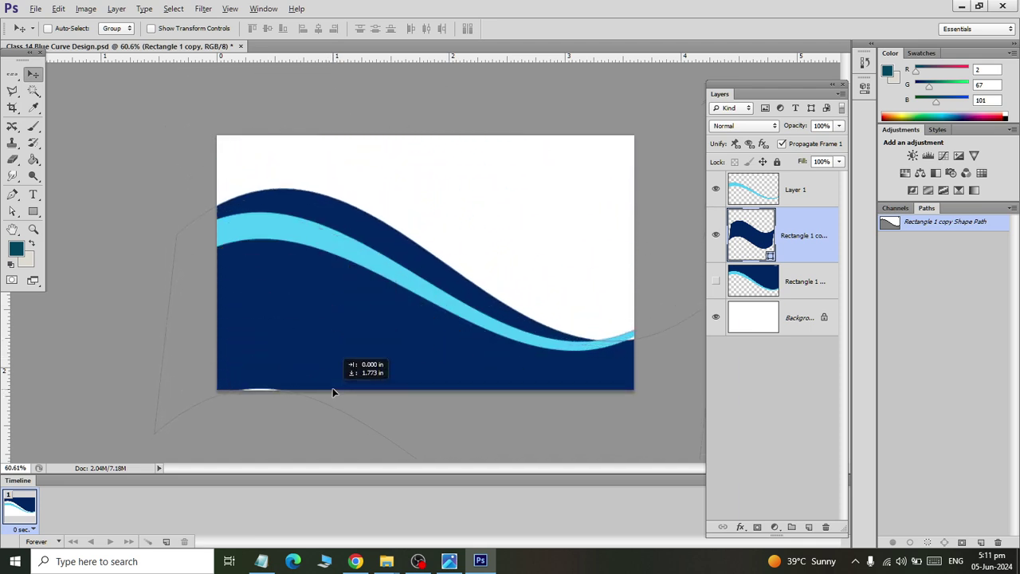
drag(333, 392, 337, 396)
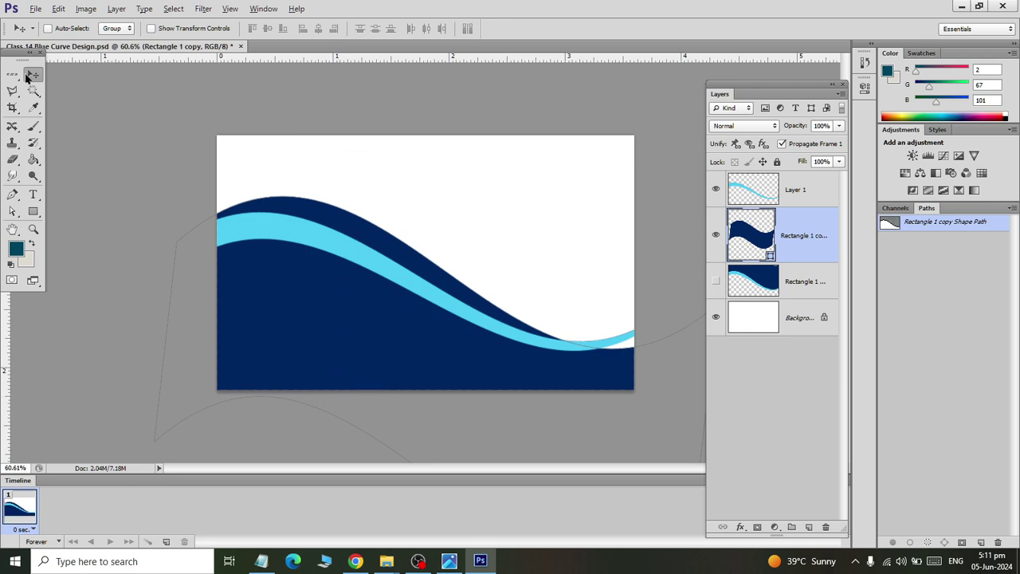
Drag Layer 1's light-blue band down into the navy wave, then nudge it slightly up
click(786, 185)
key(alt+Tab)
key(alt+Tab)
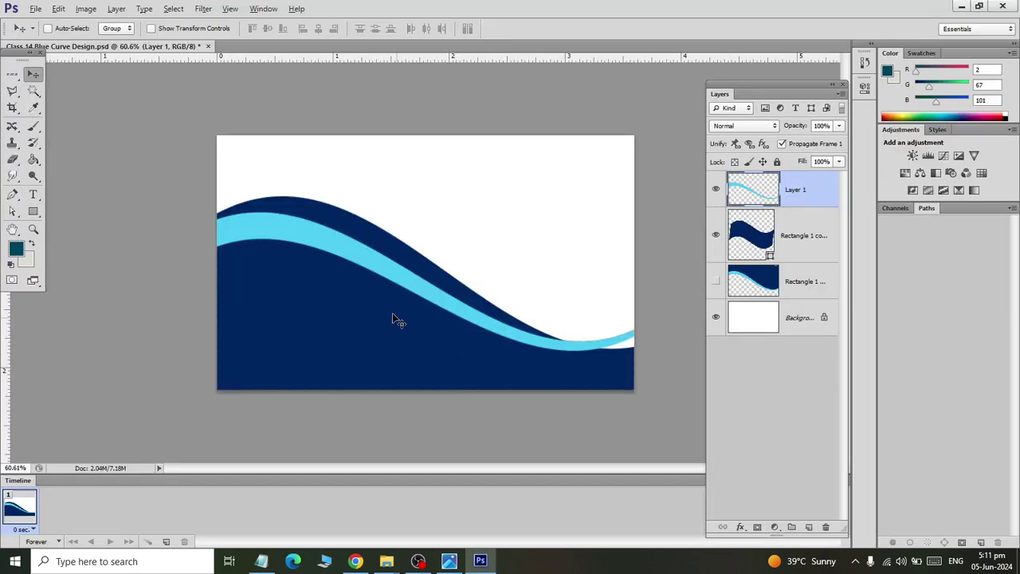
key(alt+Tab)
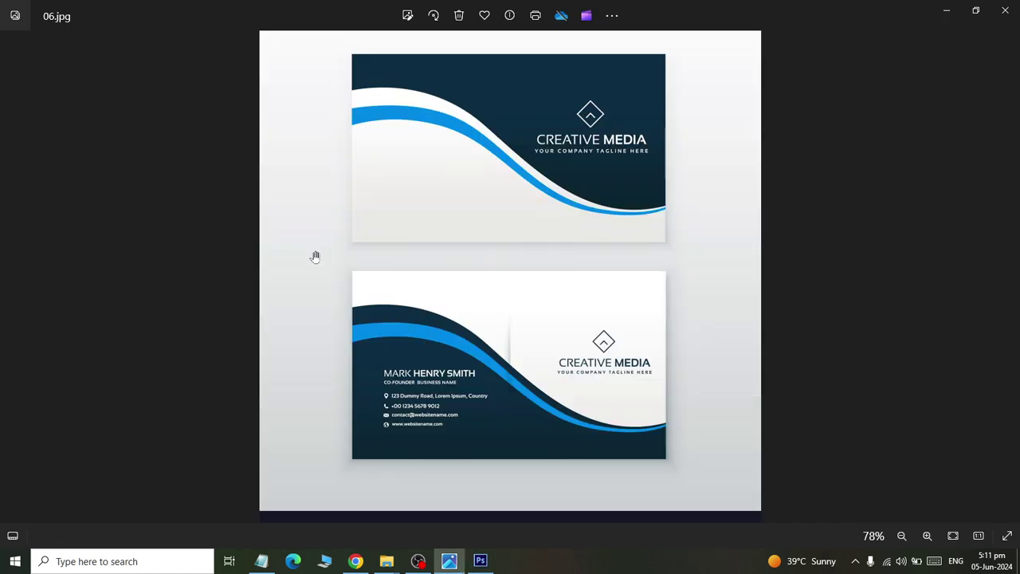
key(alt+Tab)
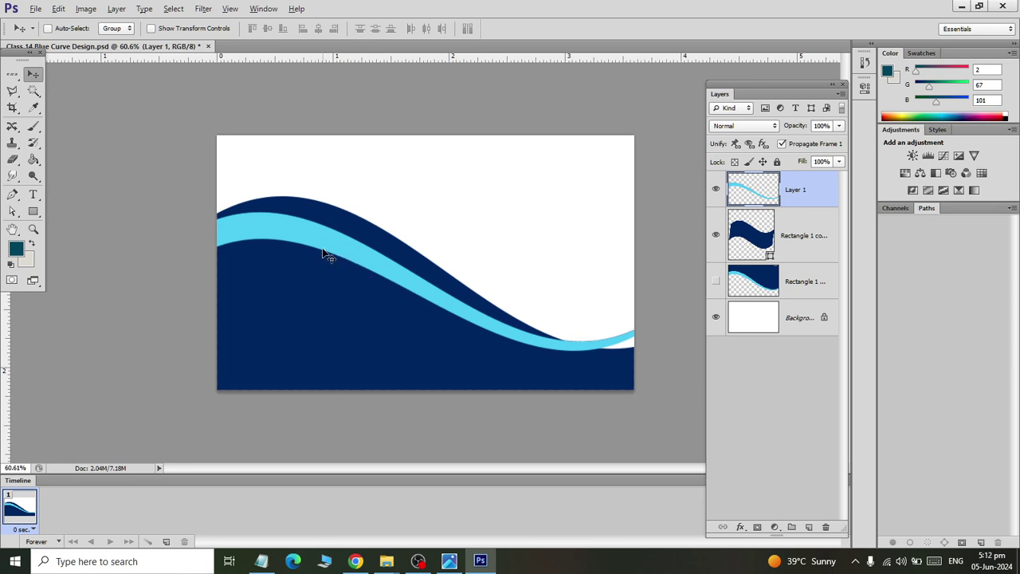
drag(326, 253, 332, 275)
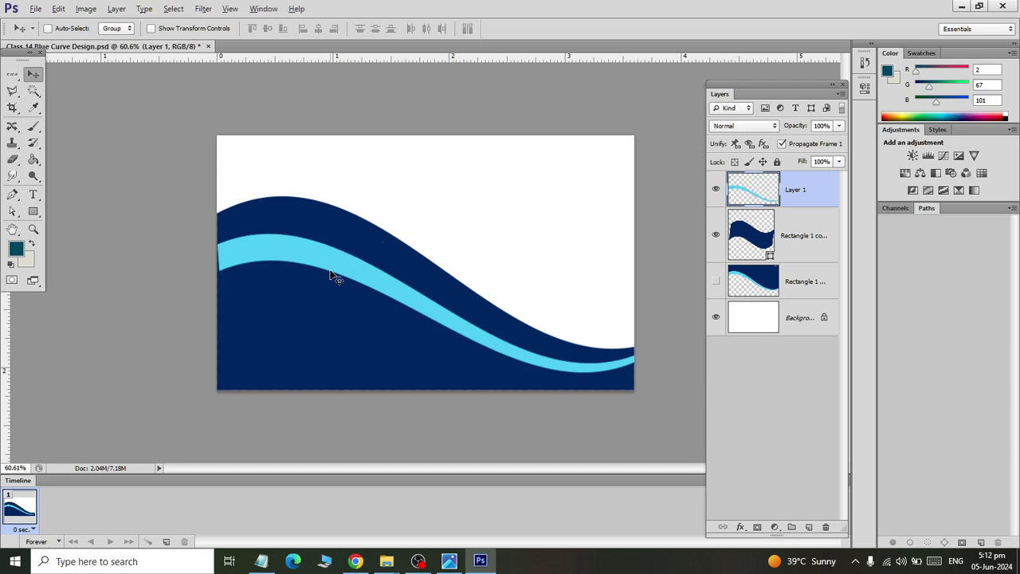
key(alt+Tab)
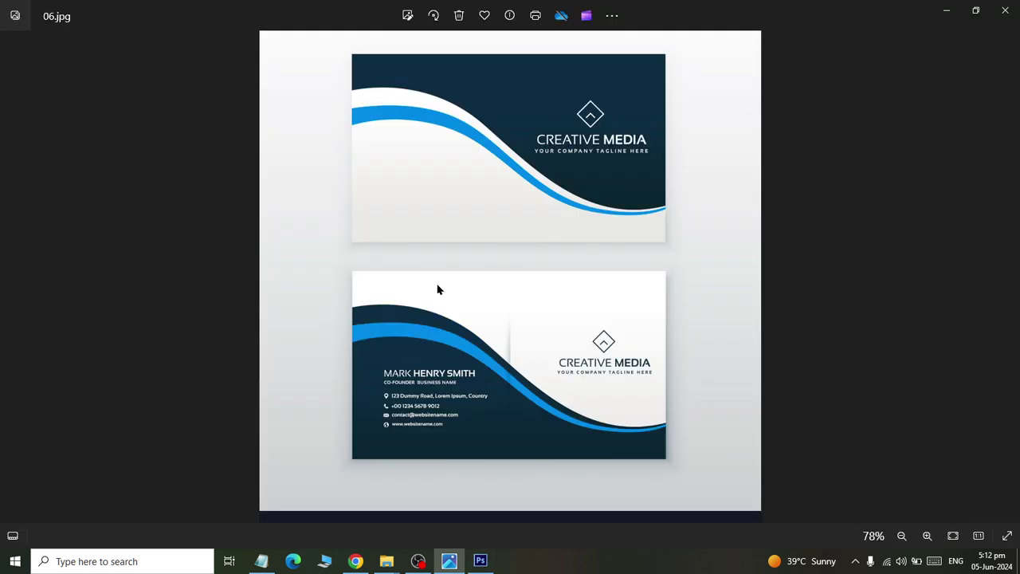
key(alt+Tab)
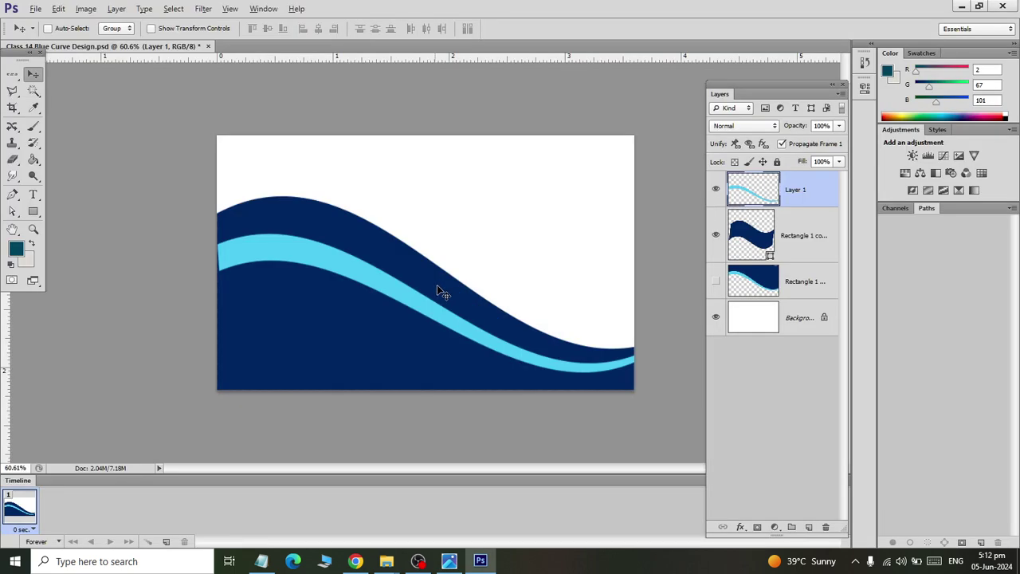
key(Up)
key(Up)
key(Up)
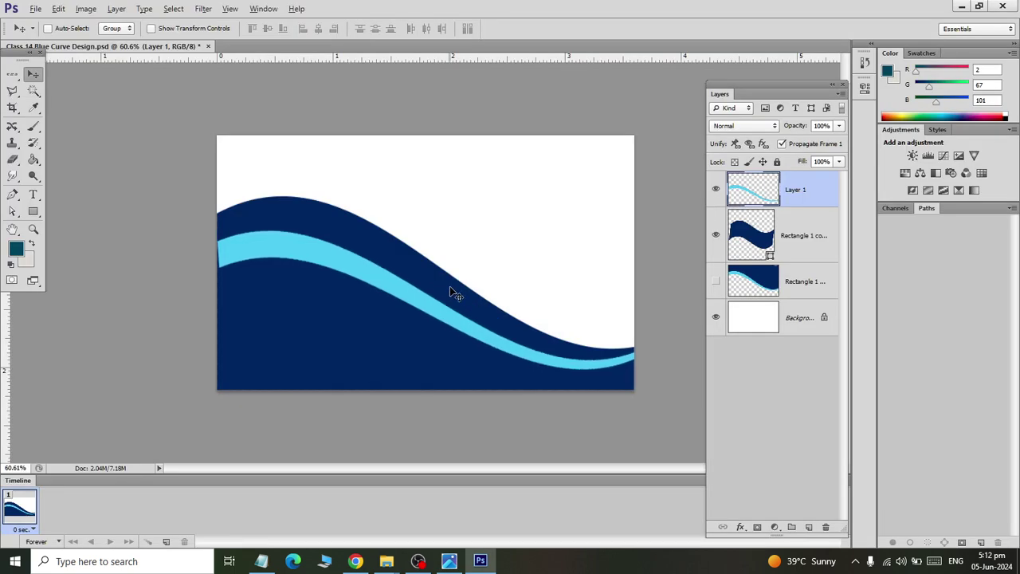
key(ctrl+t)
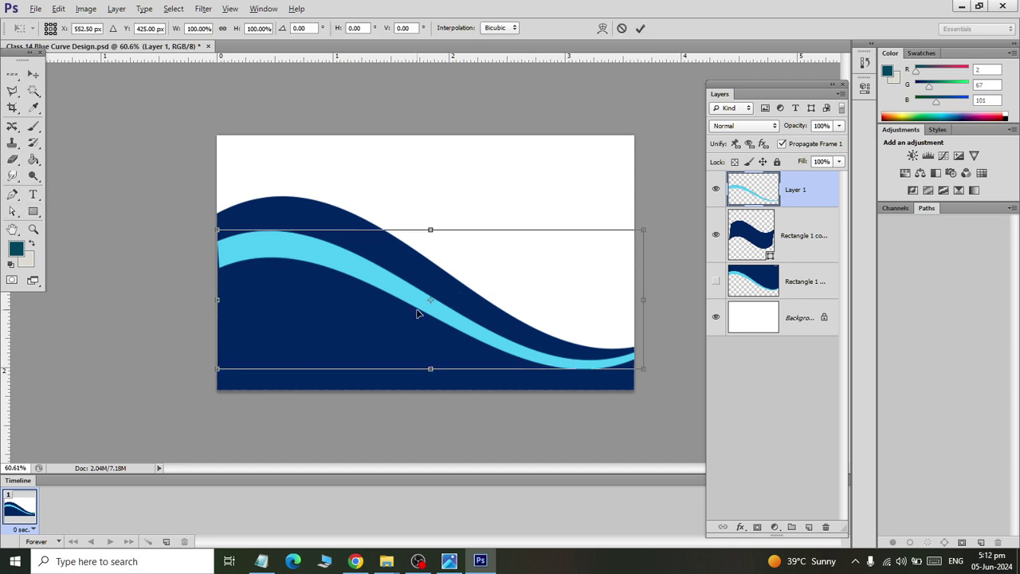
Rotate the light-blue band about 3.5° around its right end and apply
drag(431, 301, 631, 356)
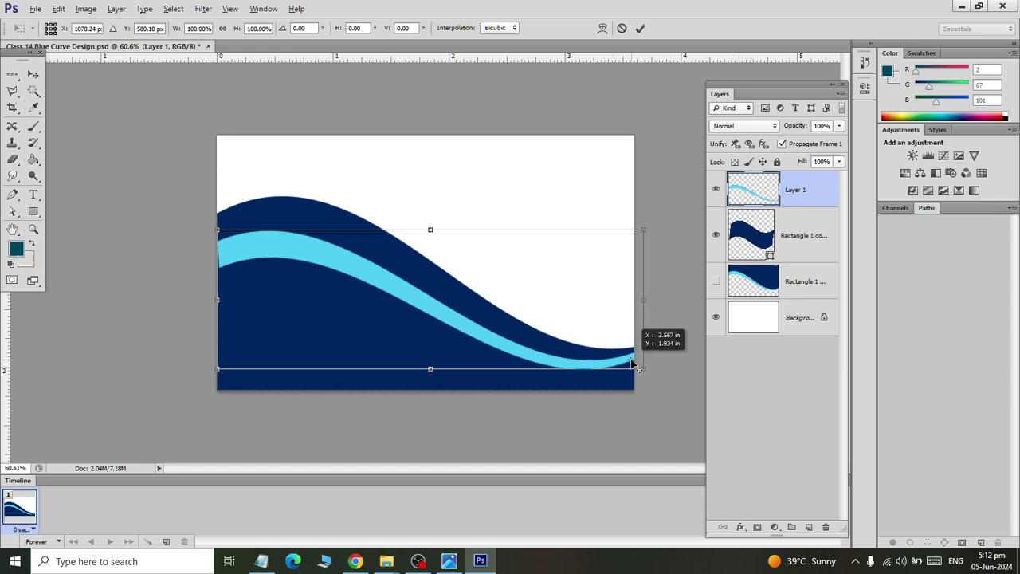
drag(209, 376, 223, 360)
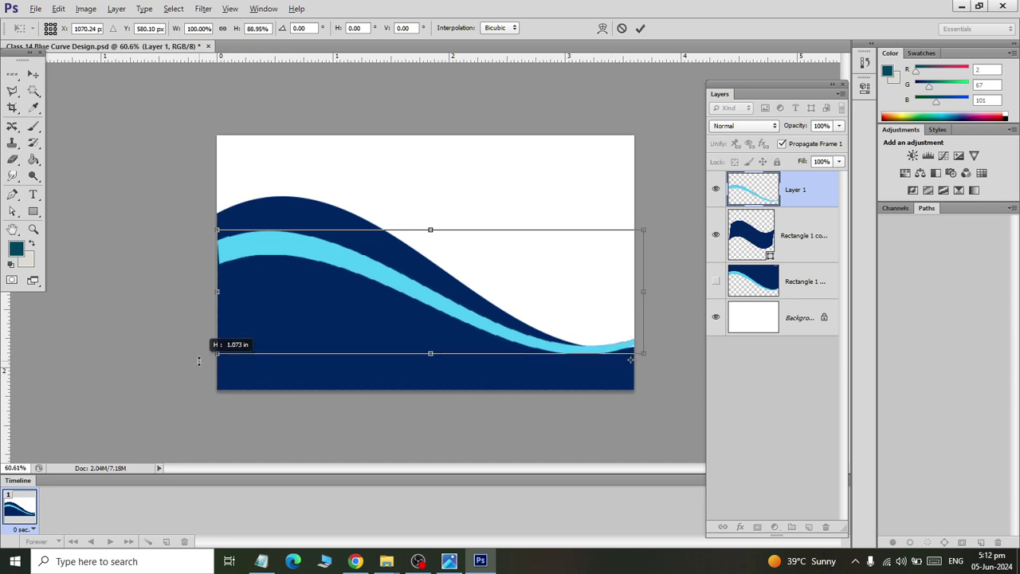
key(ctrl+z)
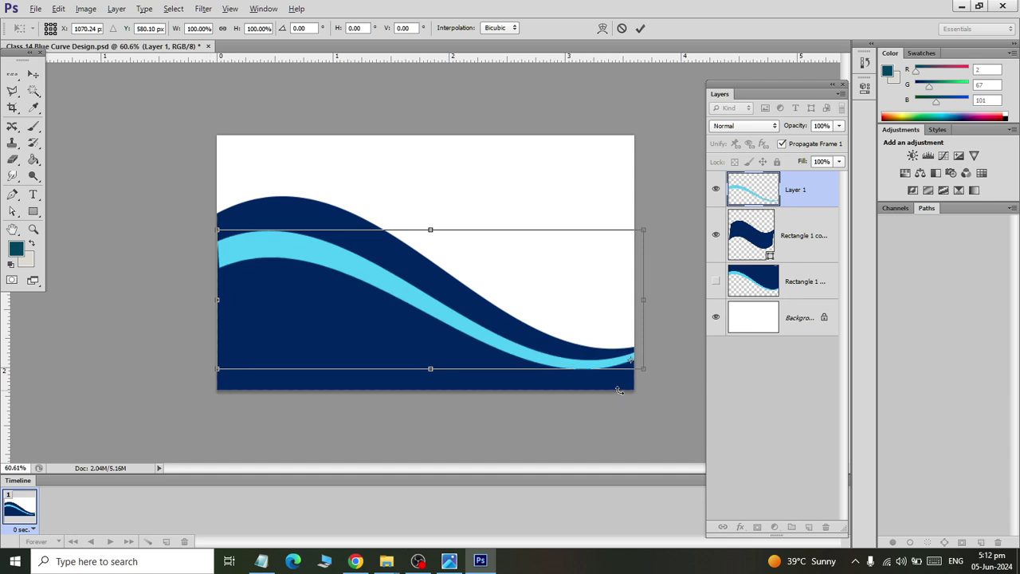
drag(650, 378, 656, 387)
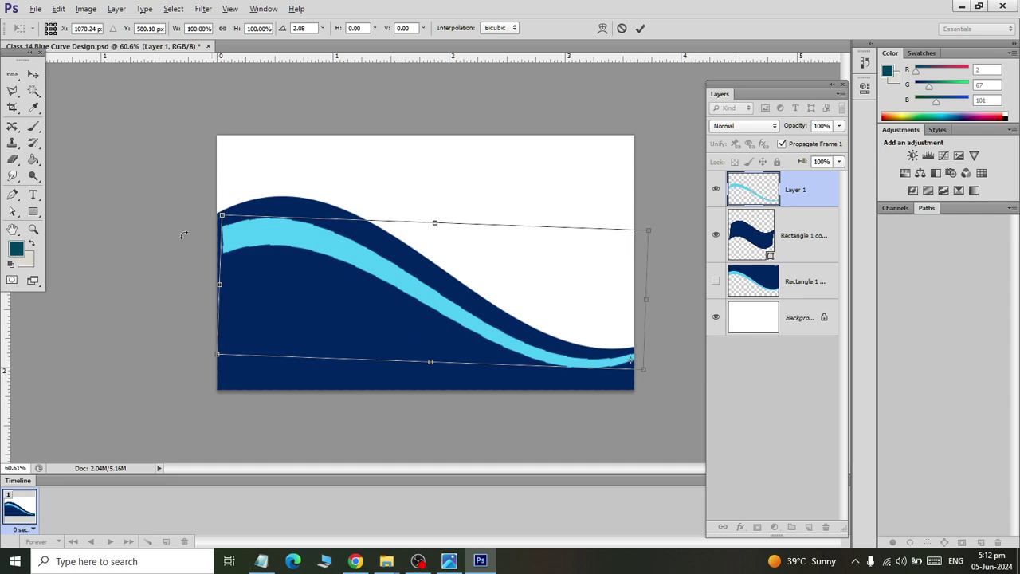
click(33, 74)
click(428, 212)
Scale the light-blue band proportionally to about 104% and apply
key(ctrl+t)
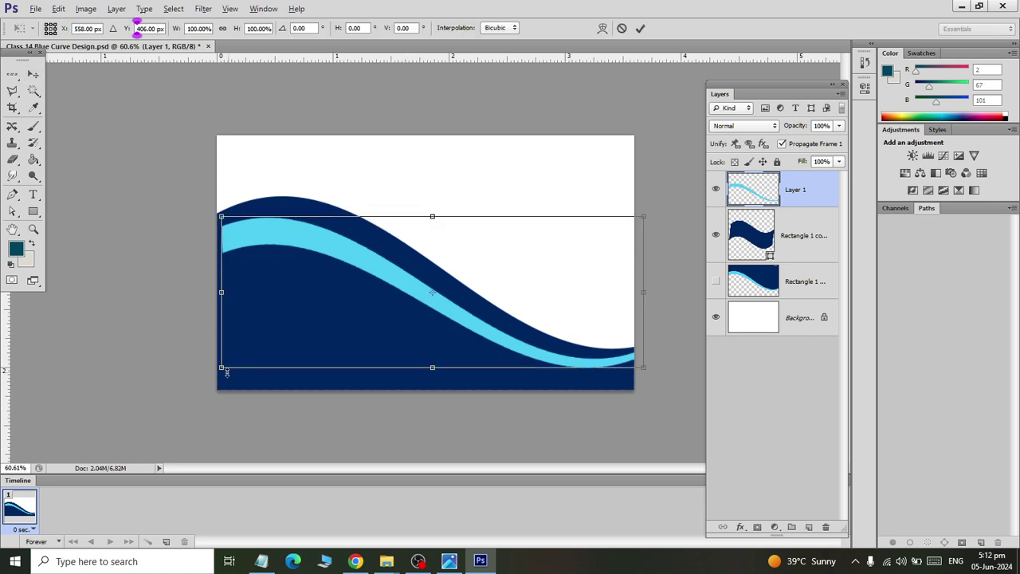
key(alt+shift)
drag(222, 292, 205, 296)
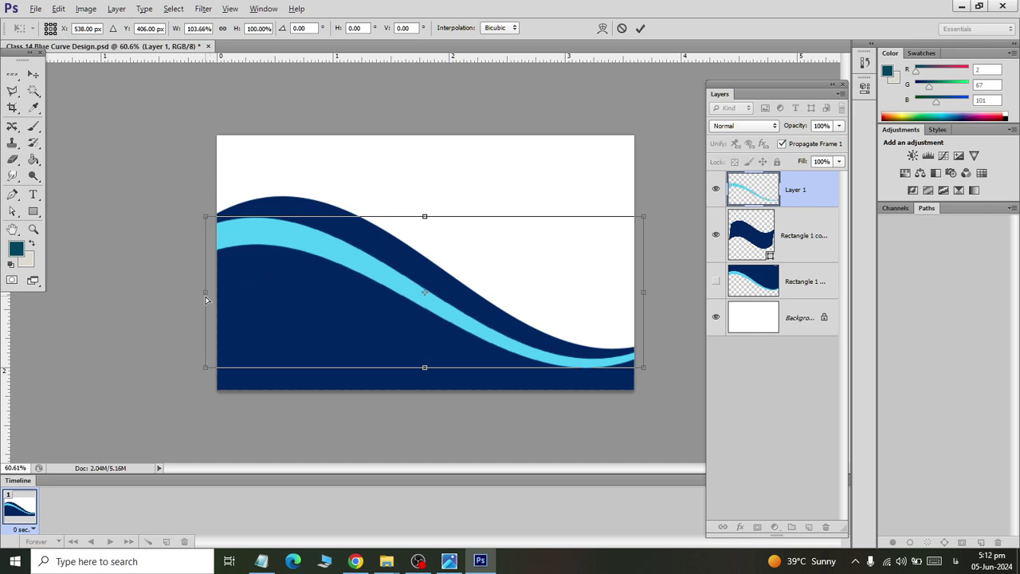
key(ctrl+z)
drag(642, 365, 652, 372)
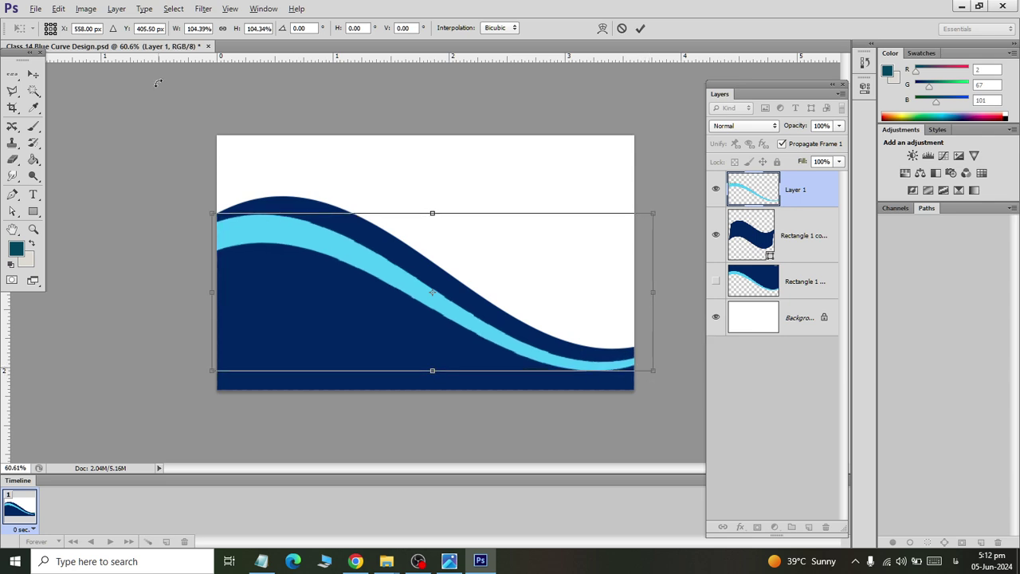
click(35, 73)
click(442, 217)
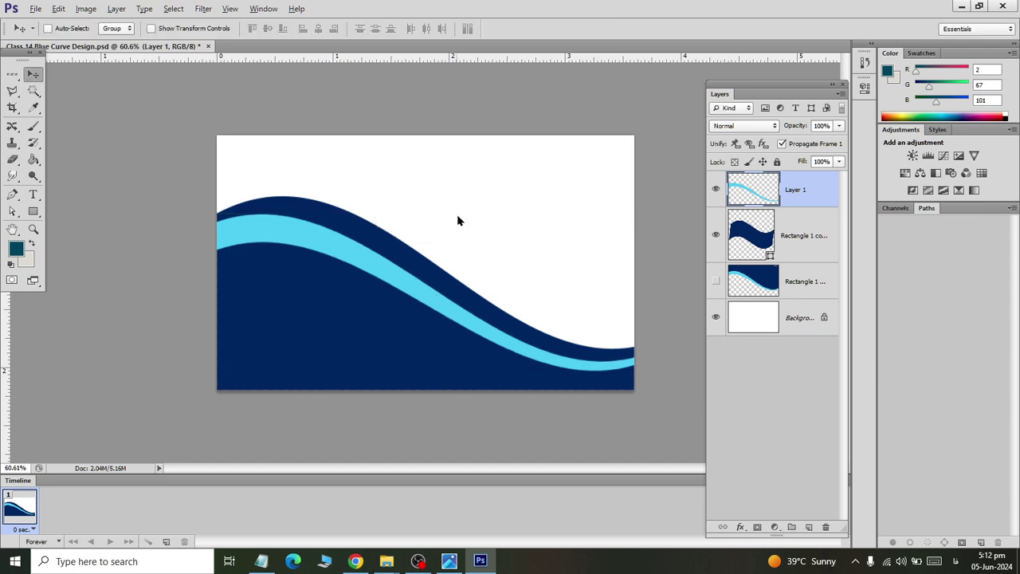
Check the reference card, then nudge the light-blue band up two steps
key(alt+Tab)
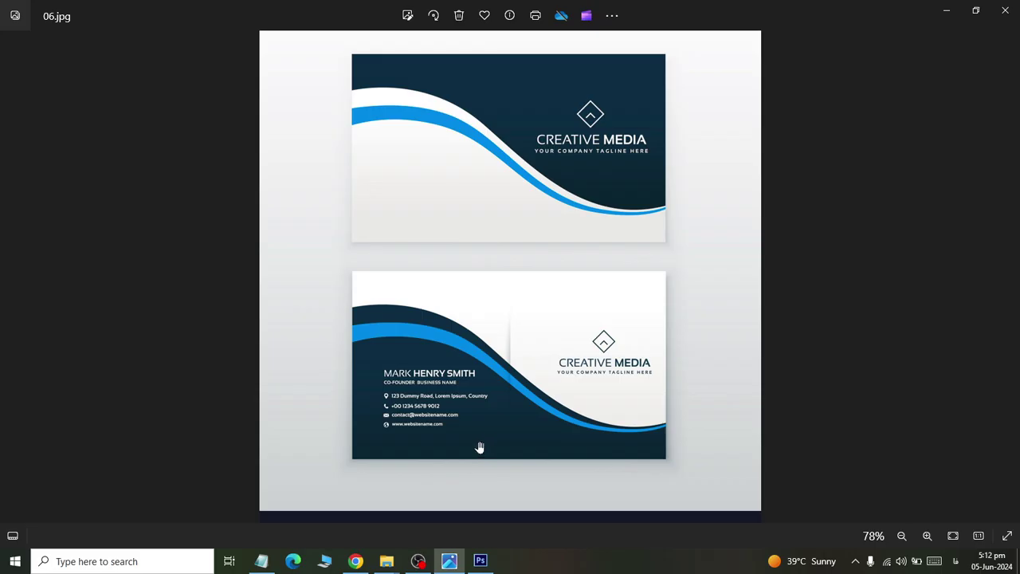
key(alt+Tab)
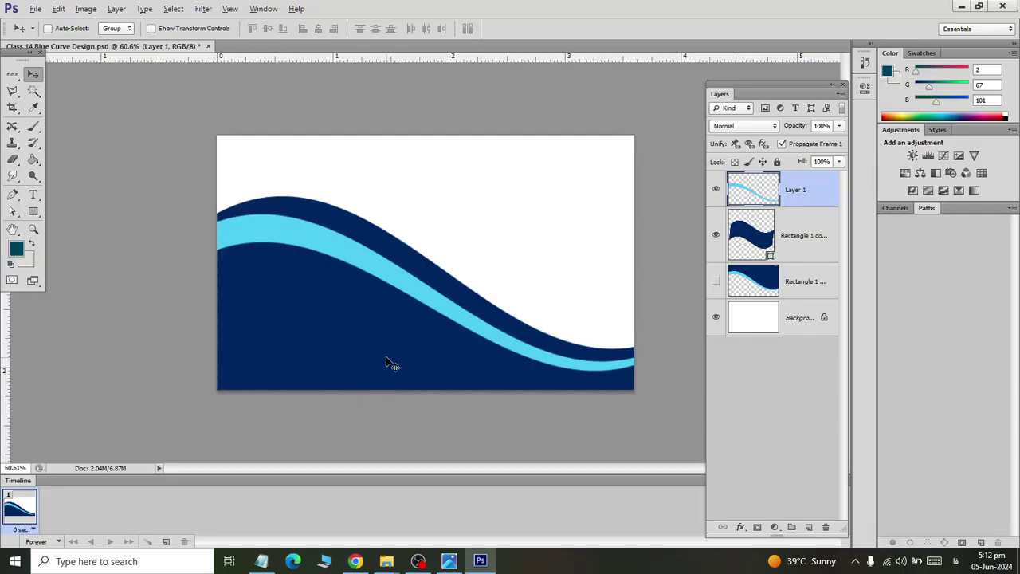
key(Up)
key(Up)
key(Up)
key(Up)
key(Up)
key(Up)
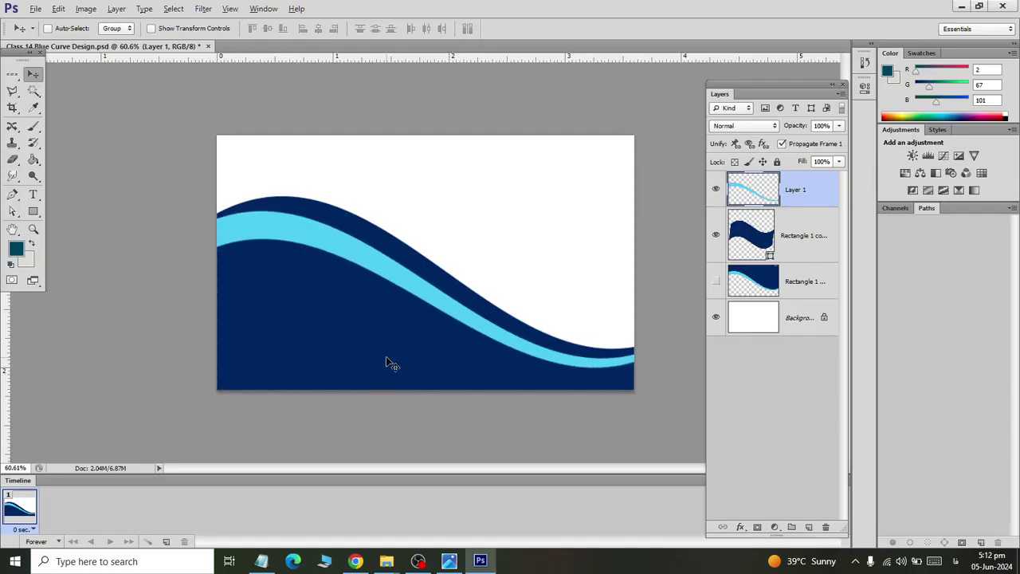
key(Up)
key(Up)
key(Up)
Rotate the band to about -2.9° around its lower-right corner, apply, and recheck the reference
key(ctrl+t)
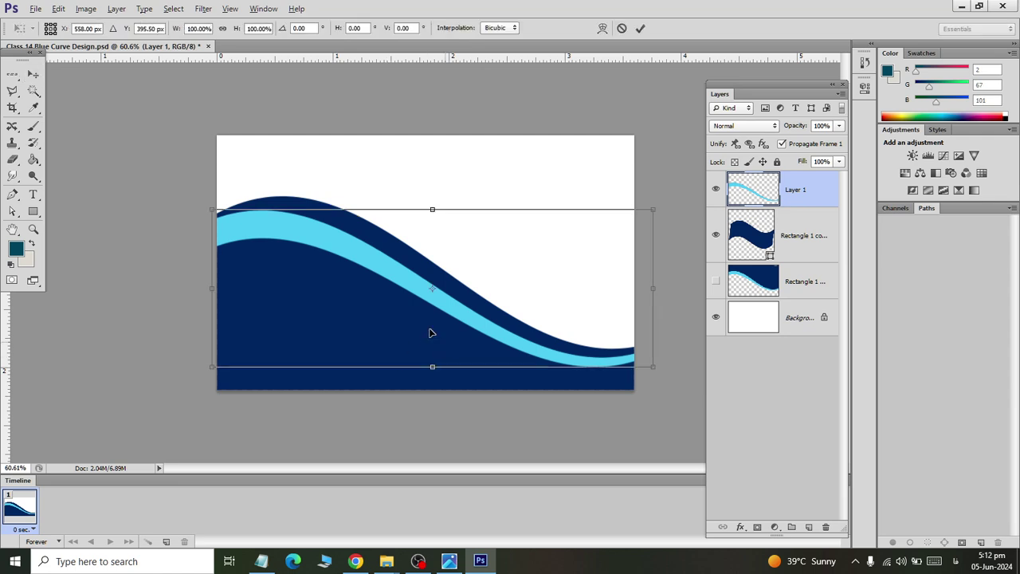
mouse_move(431, 294)
mouse_down()
mouse_move(519, 312)
mouse_move(637, 352)
mouse_move(630, 356)
mouse_up()
drag(199, 373, 204, 390)
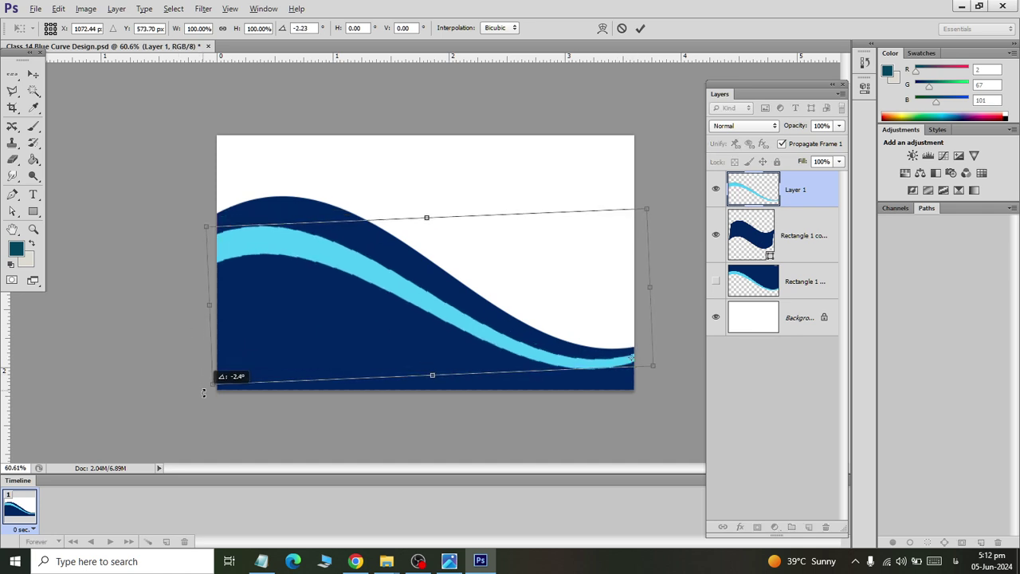
drag(204, 390, 203, 396)
click(34, 74)
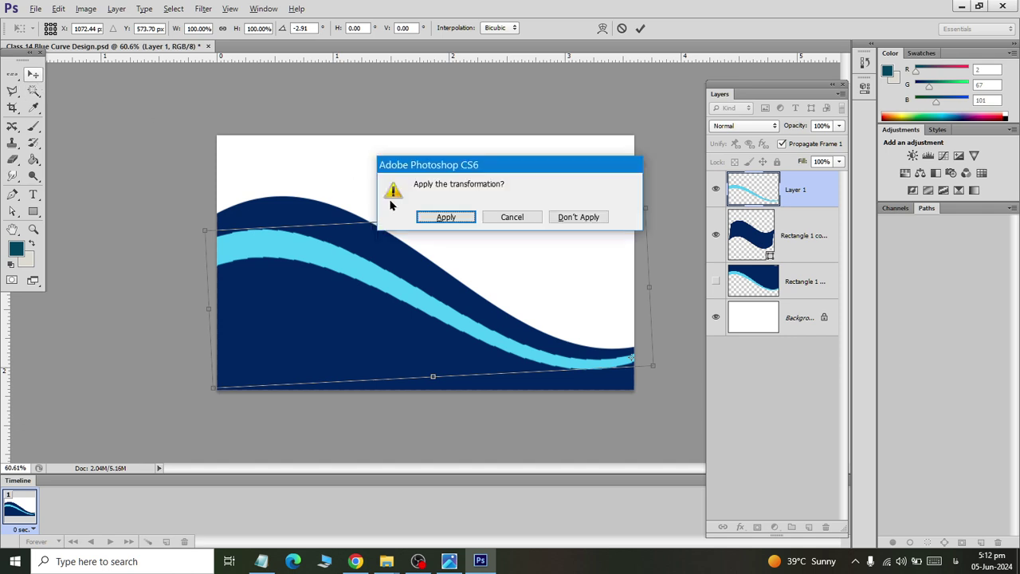
click(438, 216)
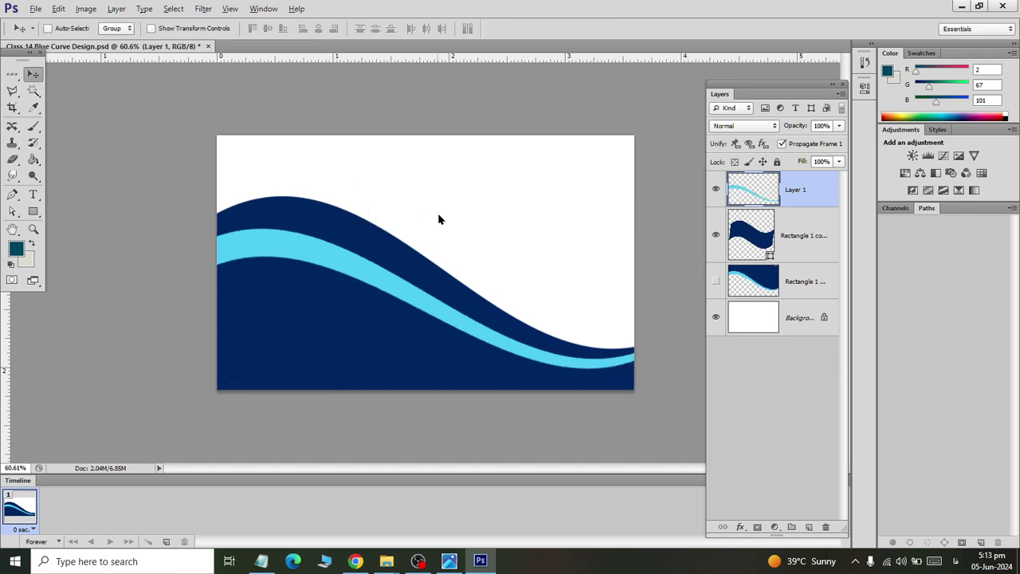
key(alt+Tab)
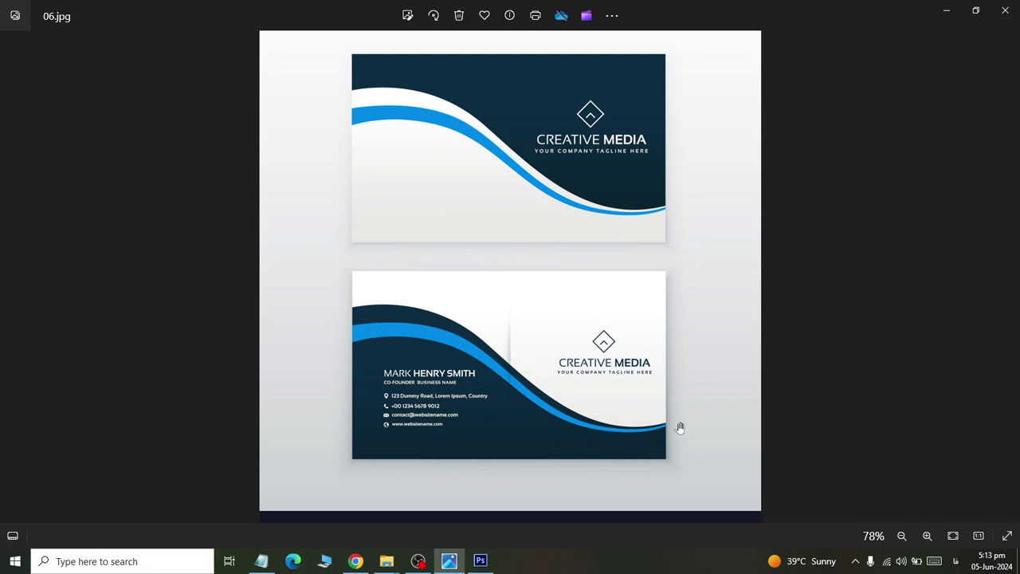
key(alt+Tab)
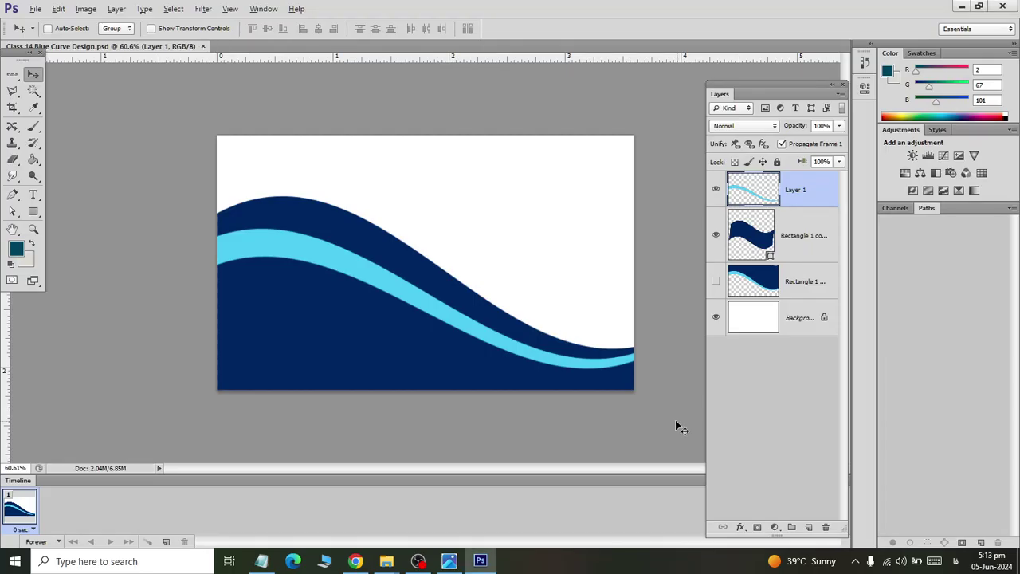
Switch to the 06.jpg reference in Photos, inspect it zoomed in, then zoom out to 90% so both card designs show
key(alt+Tab)
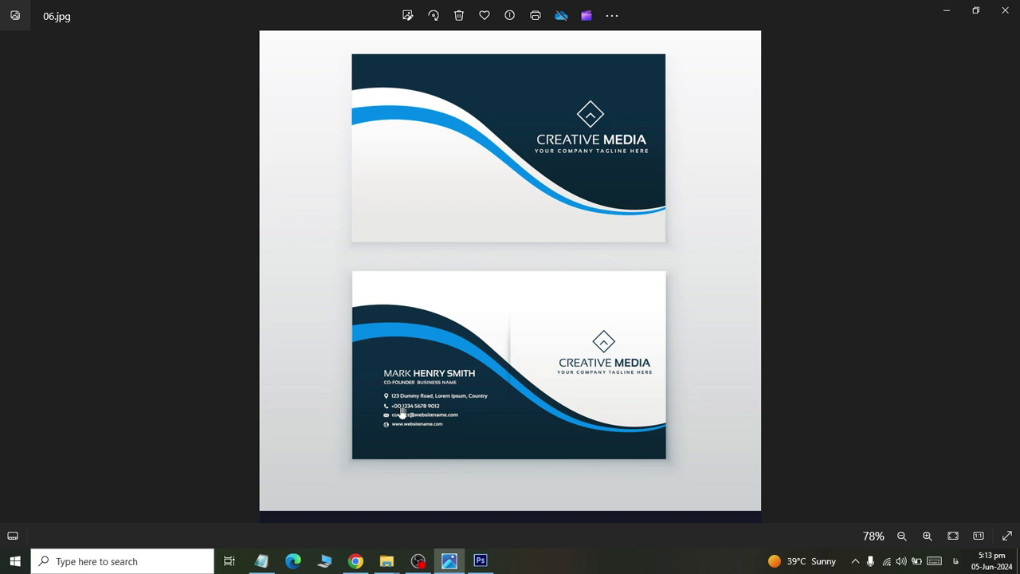
scroll(400, 387, up, 2)
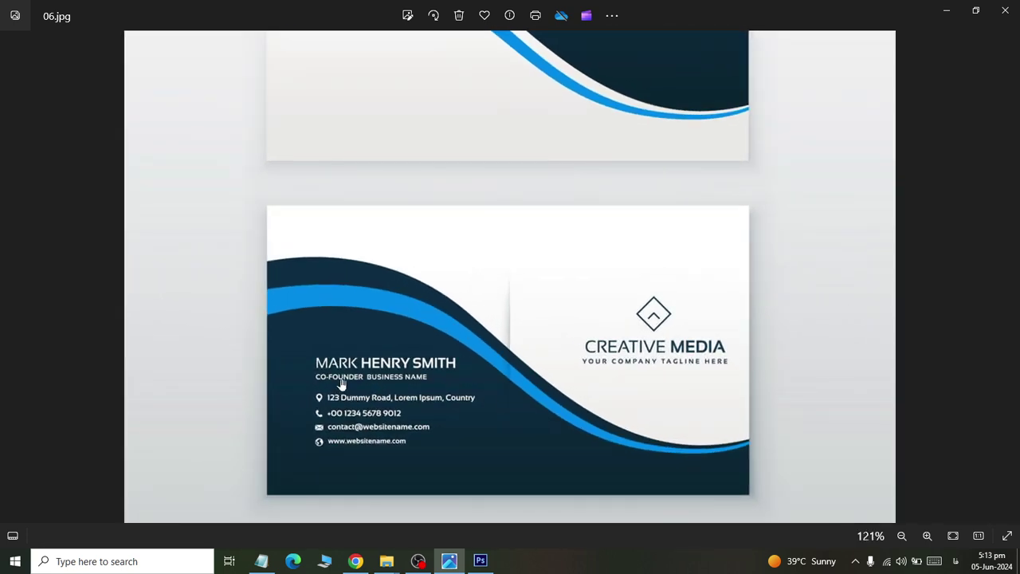
scroll(575, 124, up, 3)
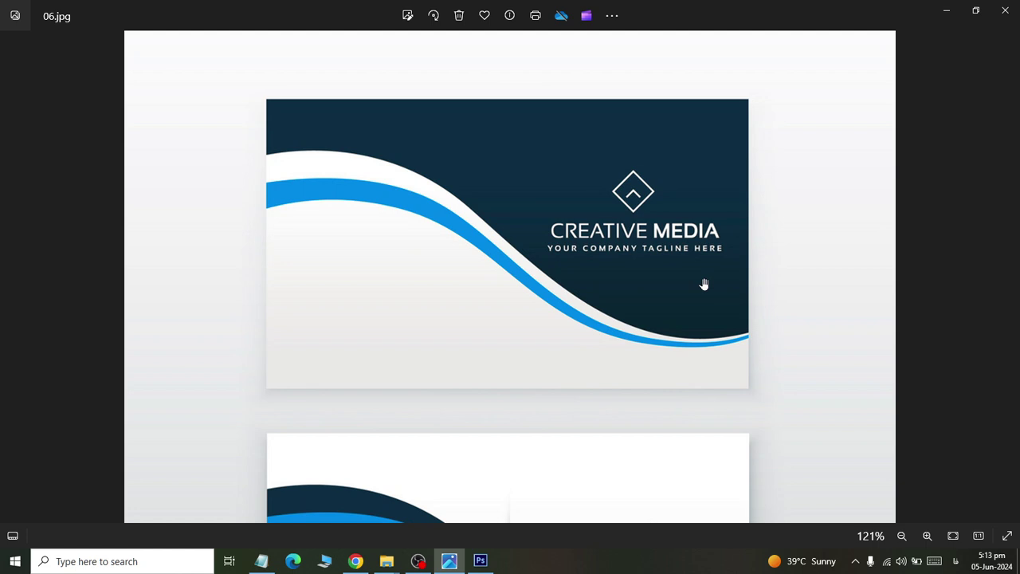
drag(555, 414, 553, 157)
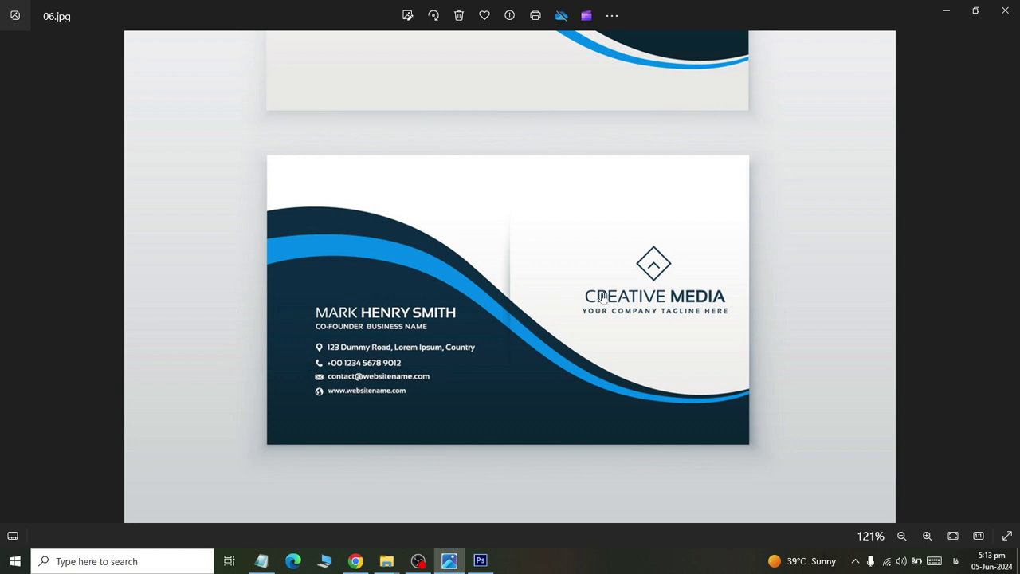
scroll(526, 230, down, 3)
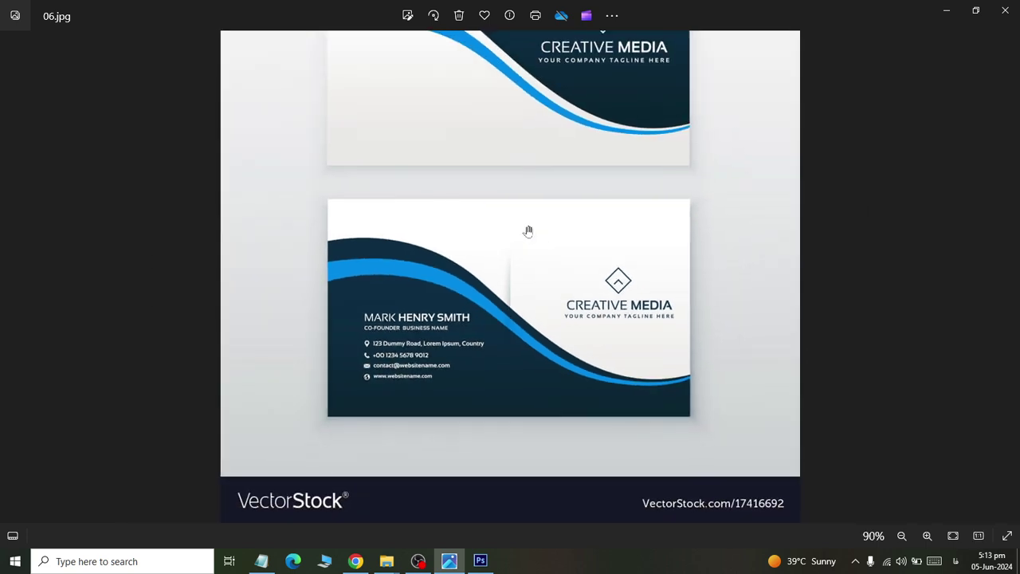
drag(527, 231, 542, 223)
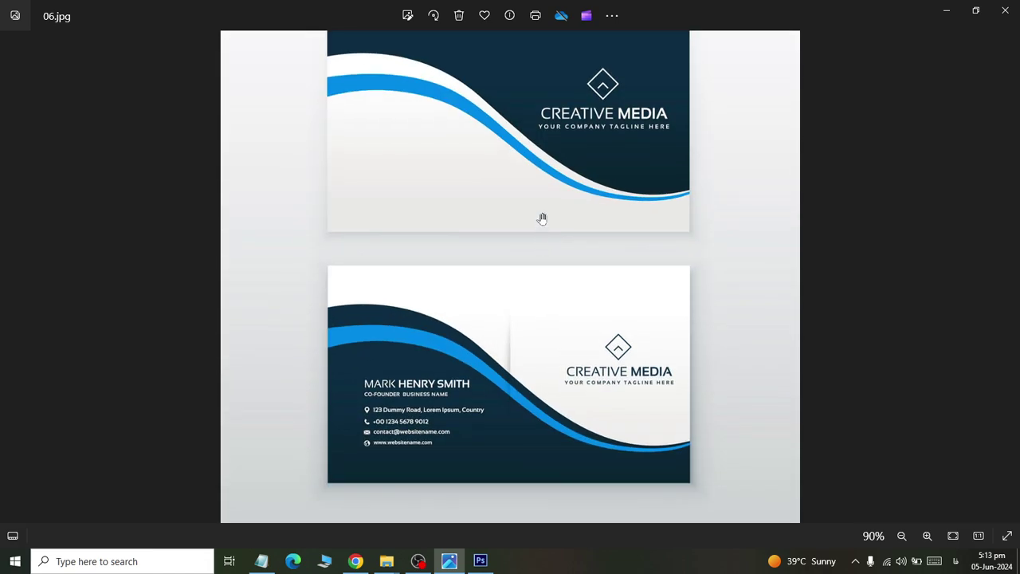